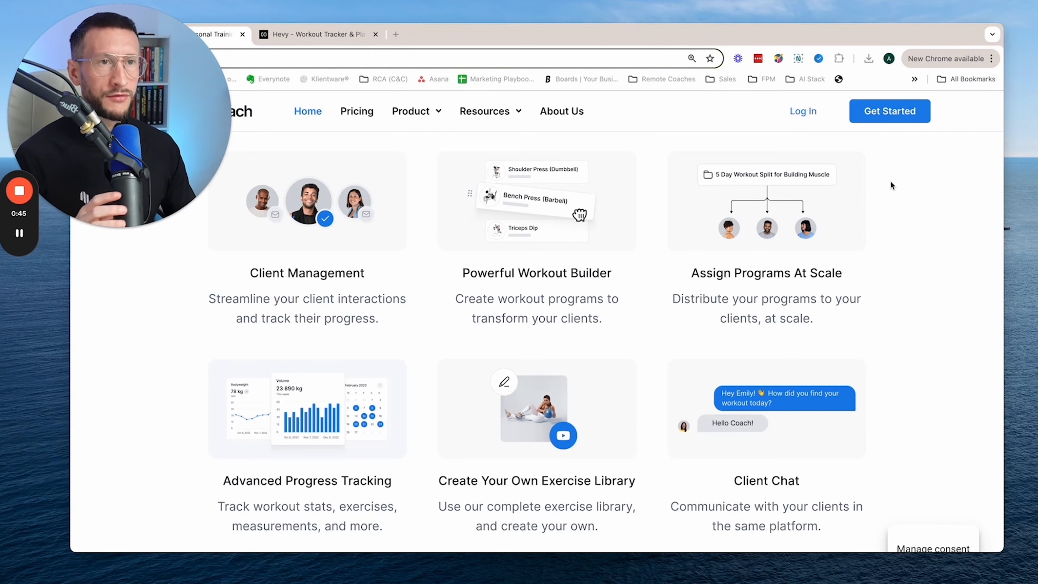
# - Examine the Client Management, Powerful Workout Builder and Assign Programs At Scale features on the home page
pyautogui.scroll(-1, 891, 183)
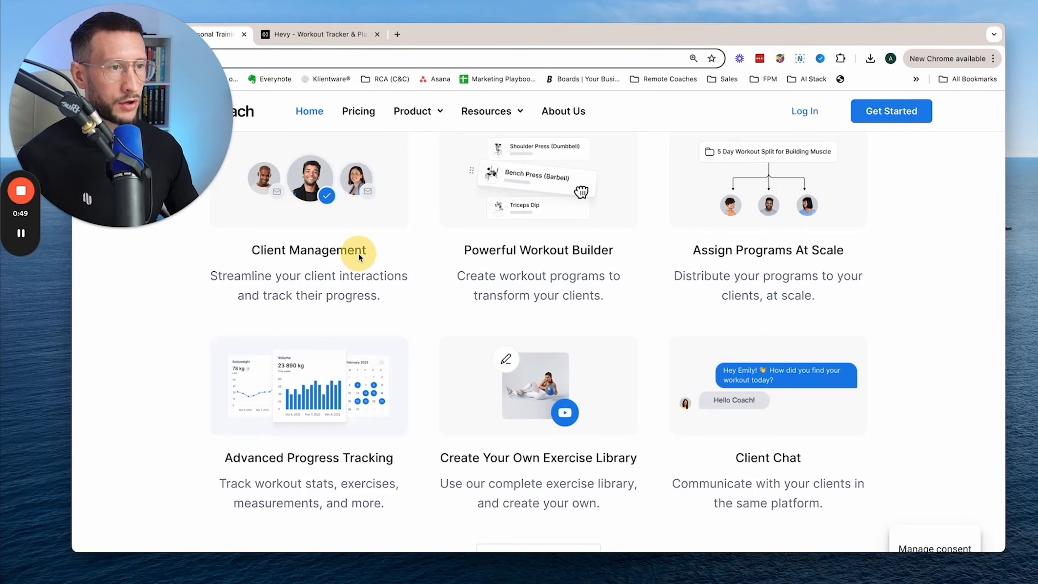
pyautogui.moveTo(215, 280); pyautogui.dragTo(389, 299)
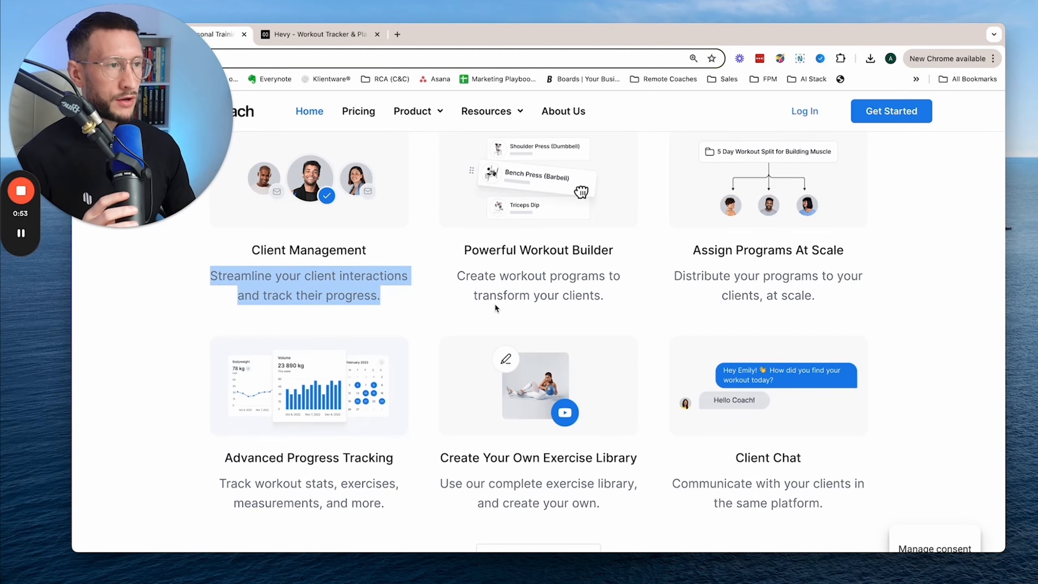
pyautogui.scroll(1, 496, 302)
pyautogui.moveTo(463, 275); pyautogui.dragTo(616, 280)
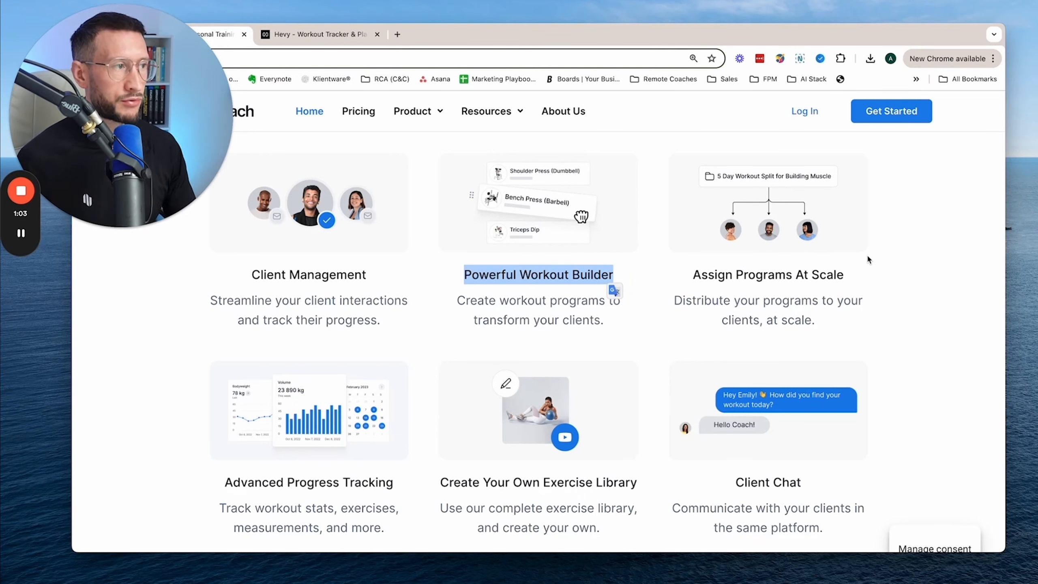
pyautogui.click(927, 268)
pyautogui.moveTo(694, 278); pyautogui.dragTo(833, 281)
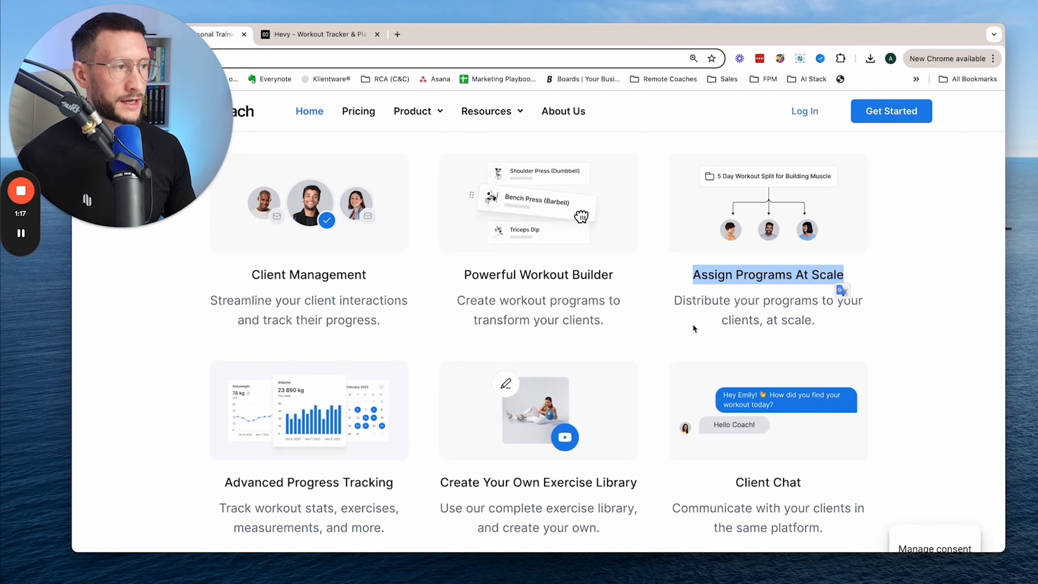
# - Examine the Advanced Progress Tracking, Create Your Own Exercise Library and Client Chat features on the home page
pyautogui.scroll(-3, 695, 324)
pyautogui.moveTo(217, 428); pyautogui.dragTo(396, 476)
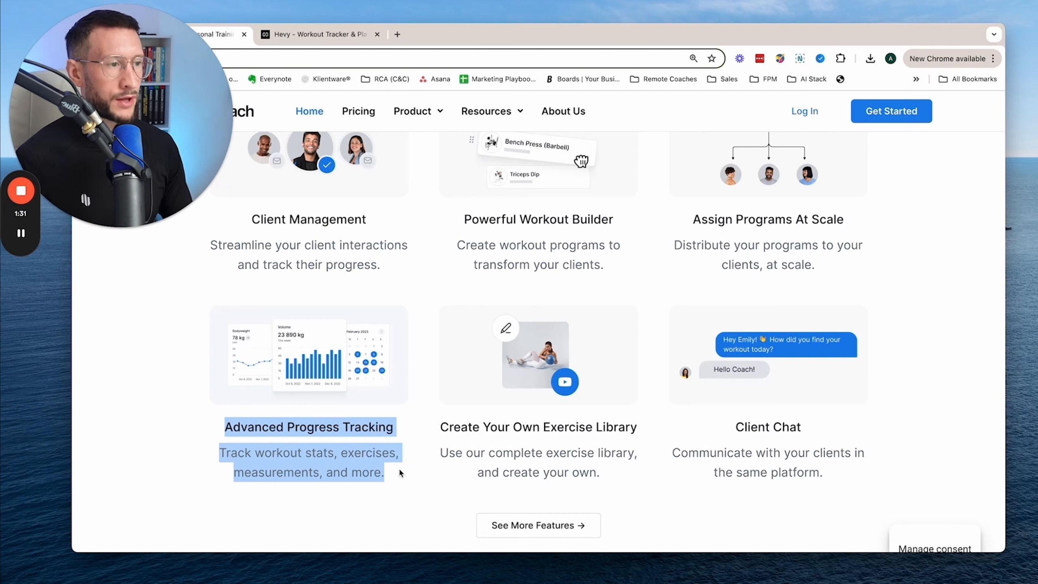
pyautogui.moveTo(441, 429); pyautogui.dragTo(631, 430)
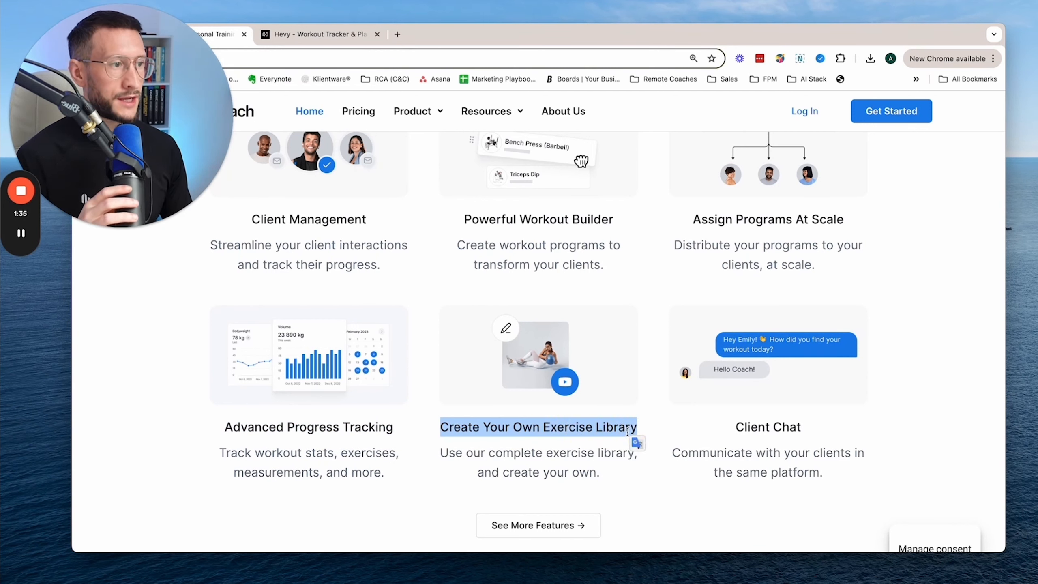
pyautogui.scroll(2, 628, 435)
pyautogui.scroll(1, 630, 440)
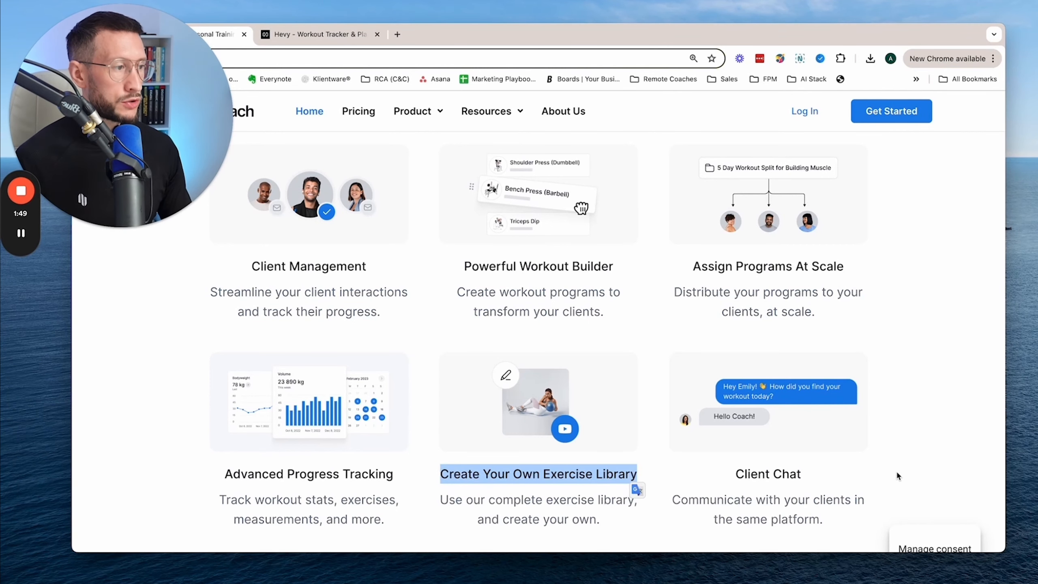
pyautogui.scroll(-1, 896, 471)
pyautogui.moveTo(835, 444); pyautogui.dragTo(720, 445)
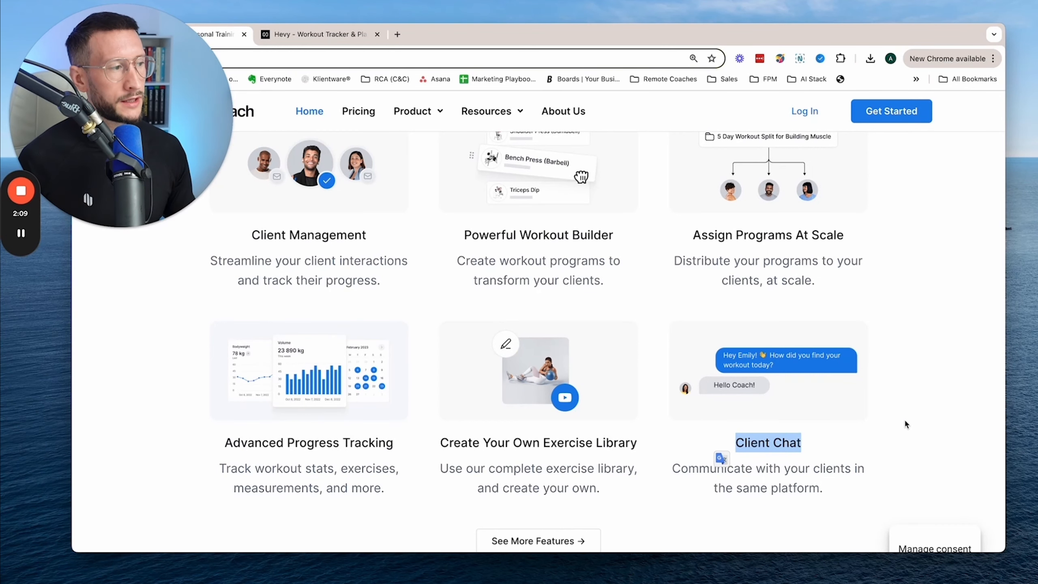
pyautogui.scroll(1, 904, 421)
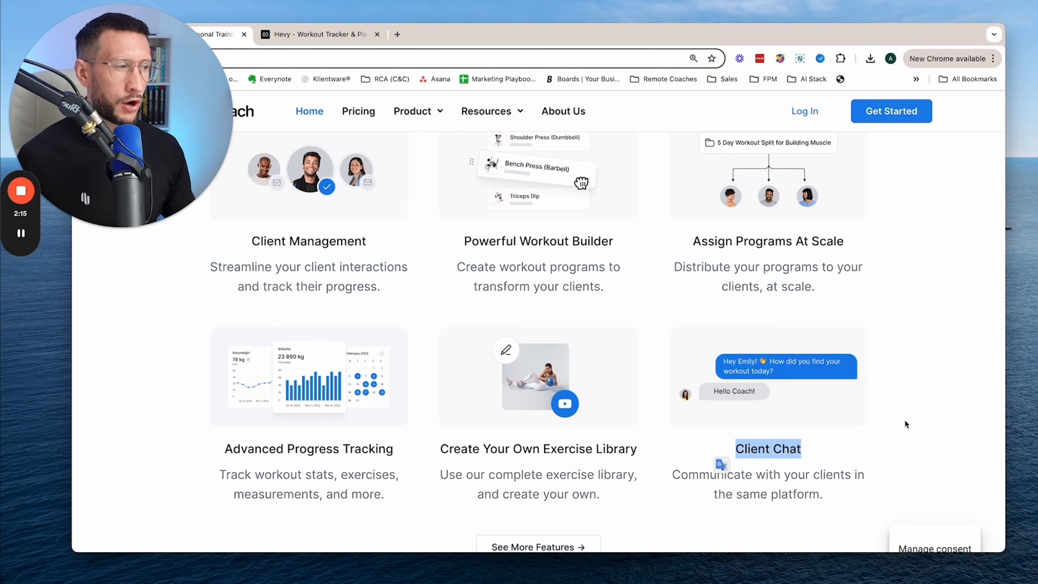
pyautogui.click(904, 419)
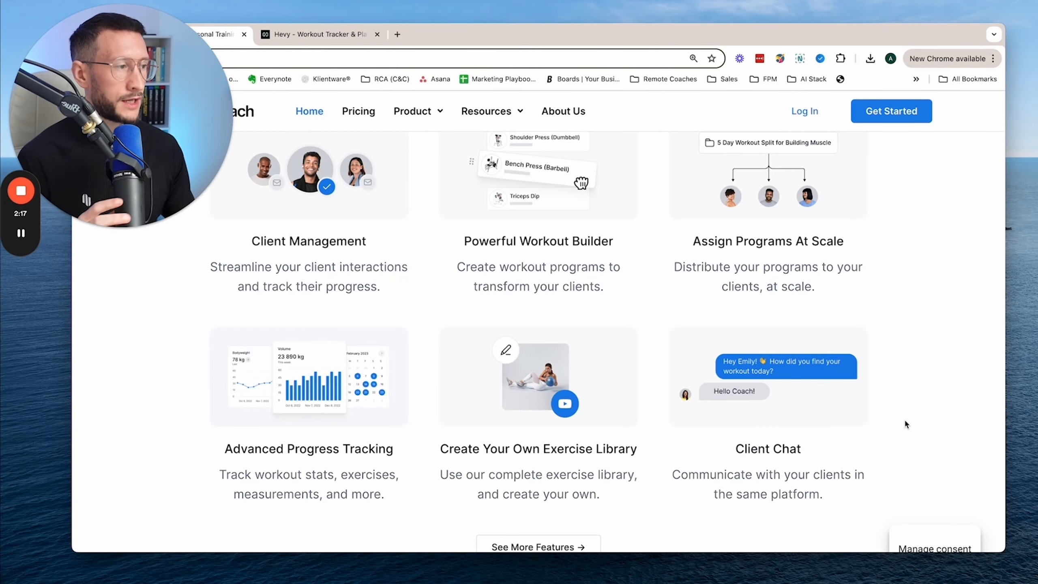
pyautogui.scroll(1, 906, 425)
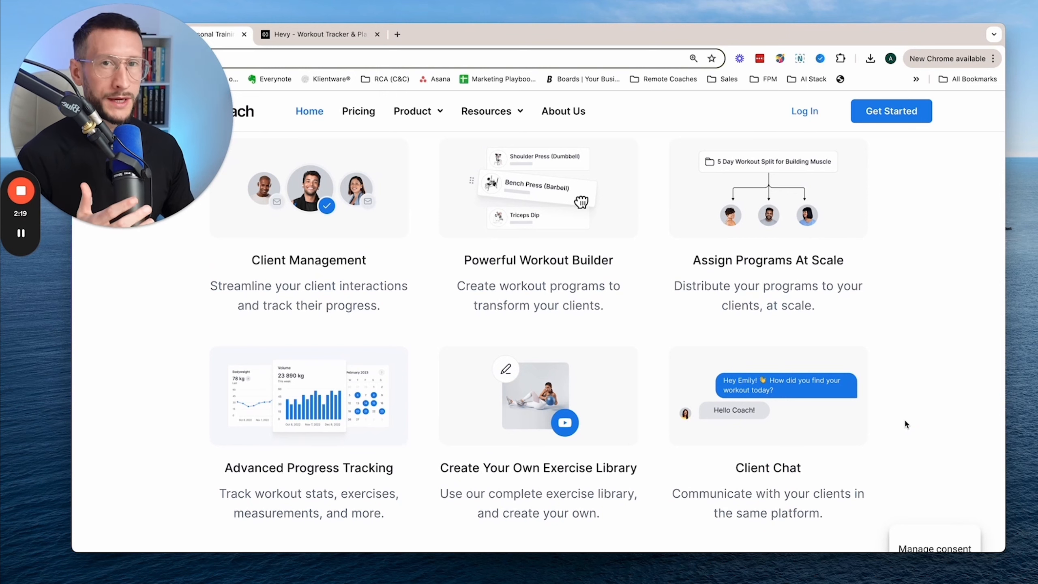
pyautogui.scroll(1, 906, 424)
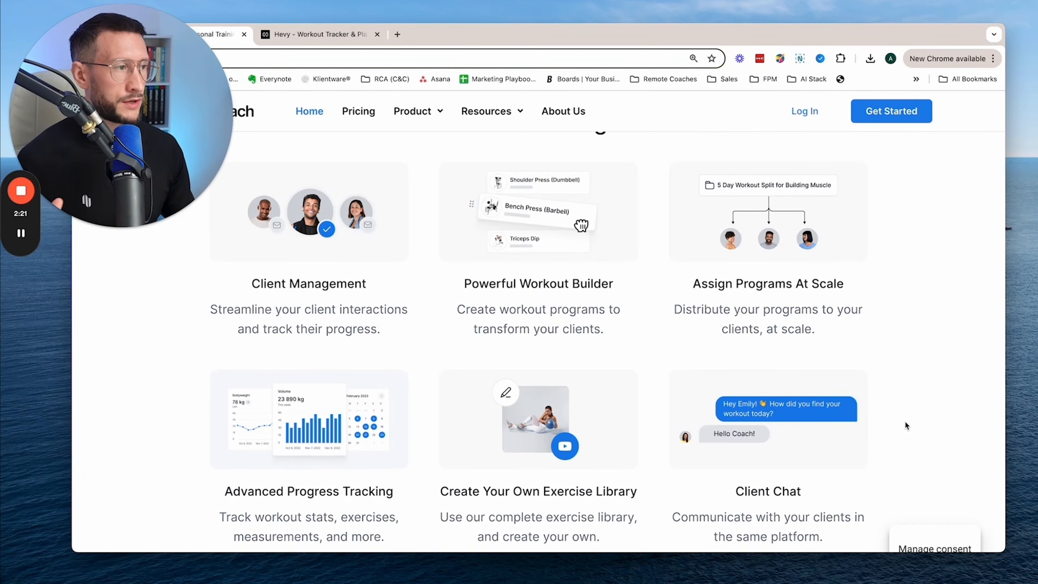
# - Open the Hevy Coach pricing page and check the monthly price for 11-25 clients
pyautogui.click(359, 111)
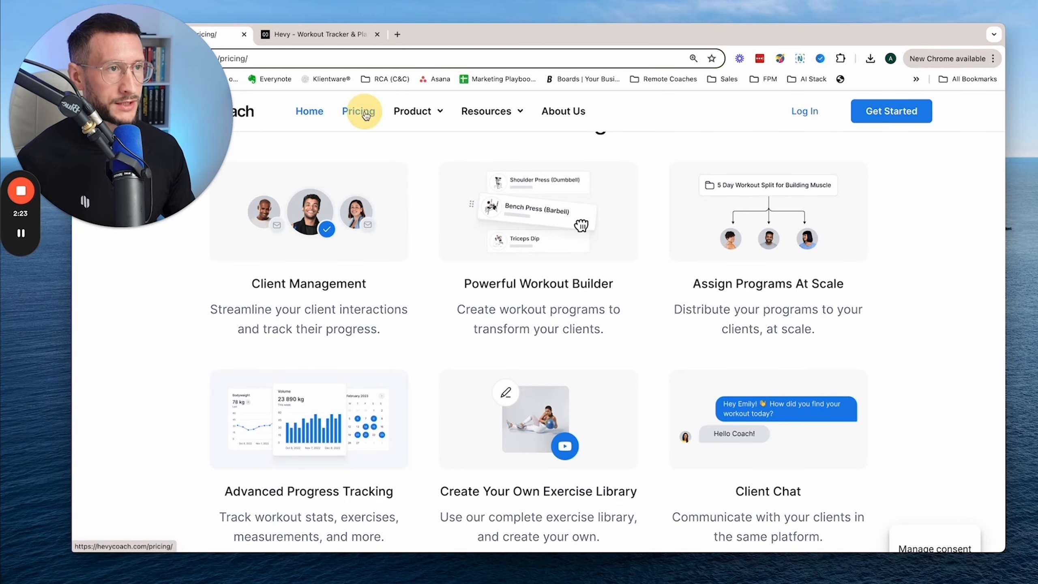
pyautogui.scroll(-4, 674, 270)
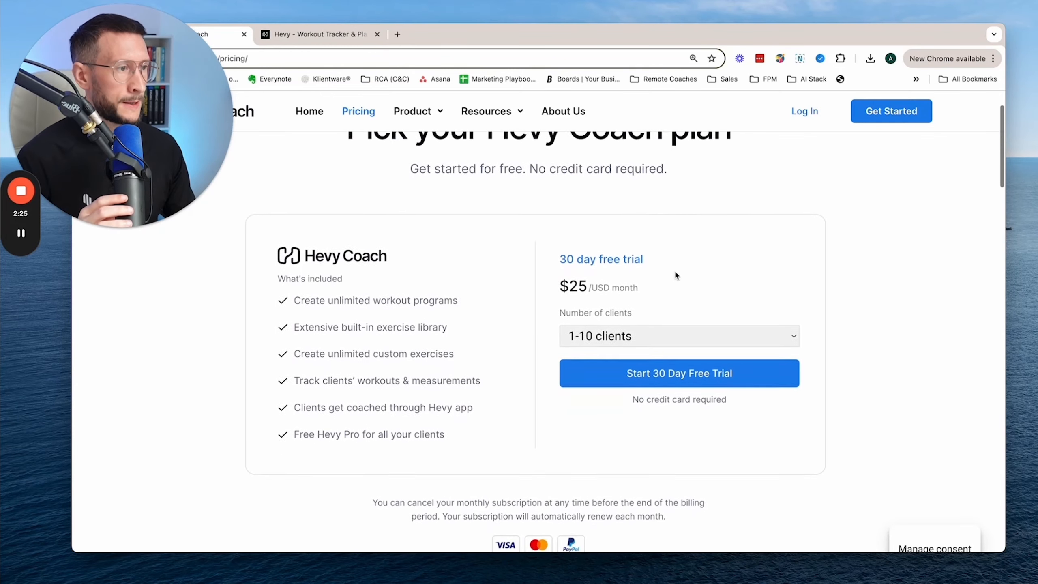
pyautogui.click(680, 323)
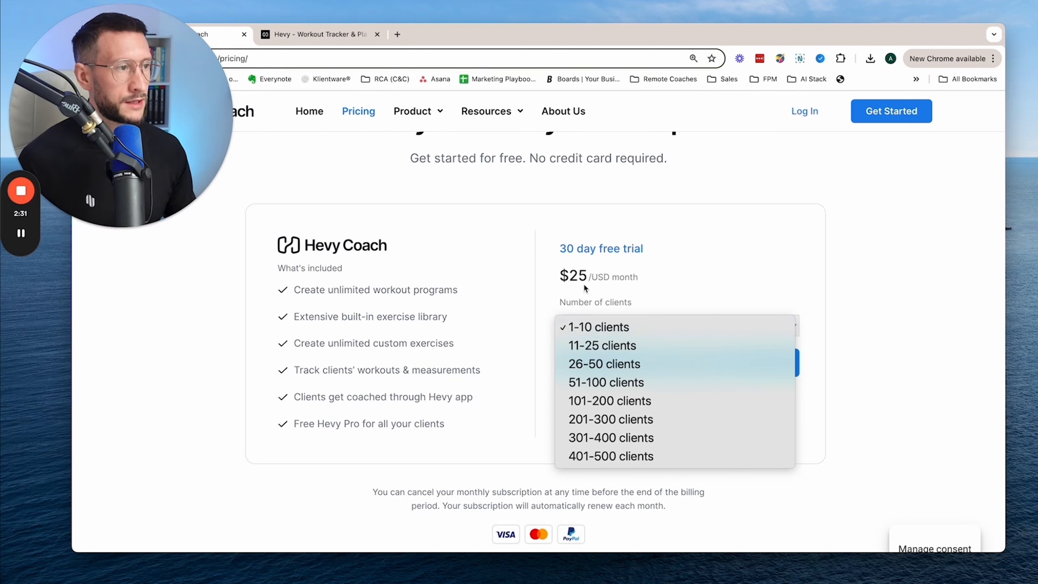
pyautogui.click(684, 270)
pyautogui.click(663, 331)
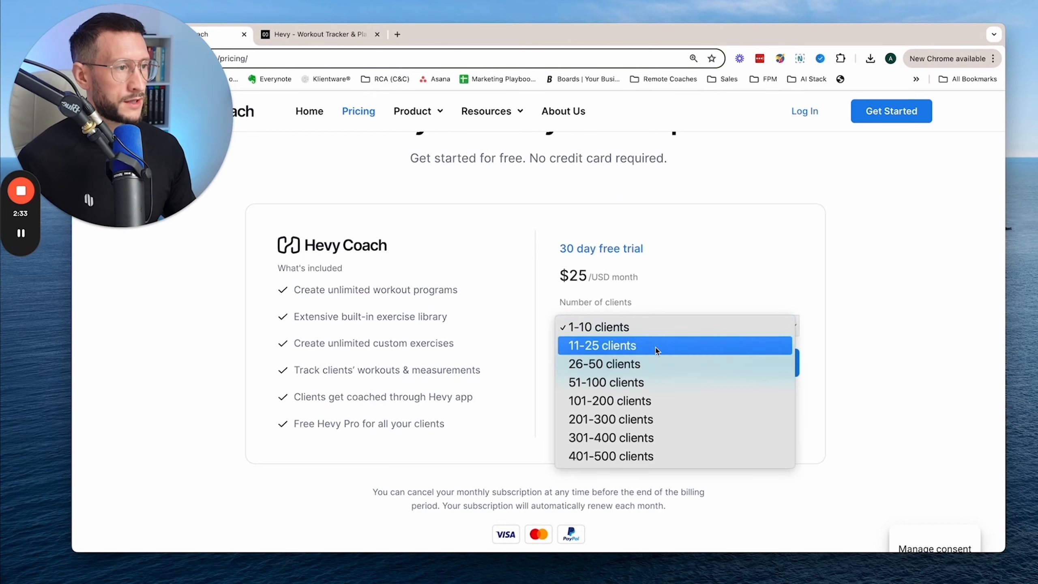
pyautogui.click(657, 347)
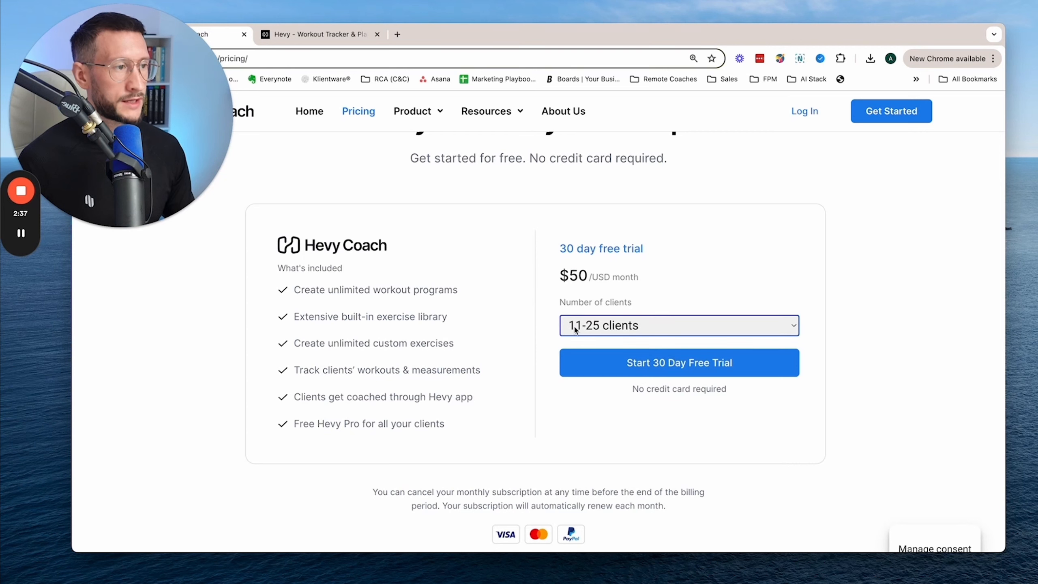
# - Compare the monthly plan prices for 26-50, 51-100 and 401-500 clients
pyautogui.click(672, 326)
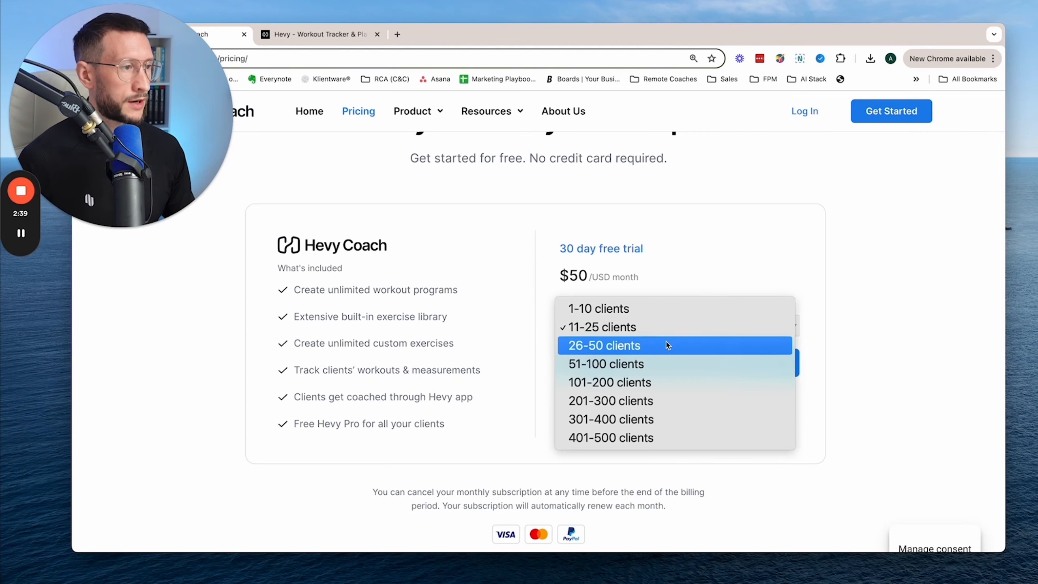
pyautogui.click(665, 345)
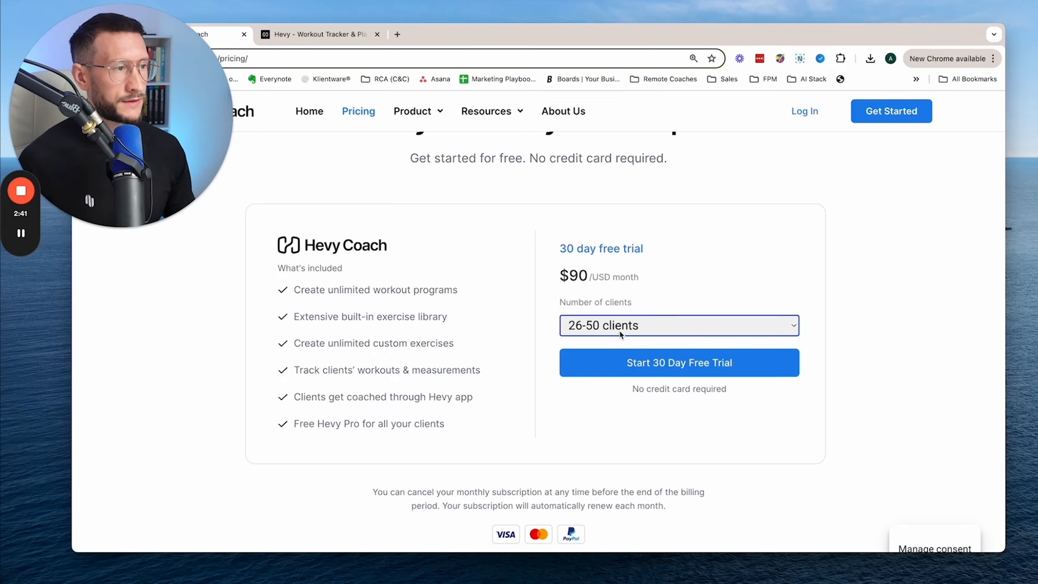
pyautogui.click(640, 329)
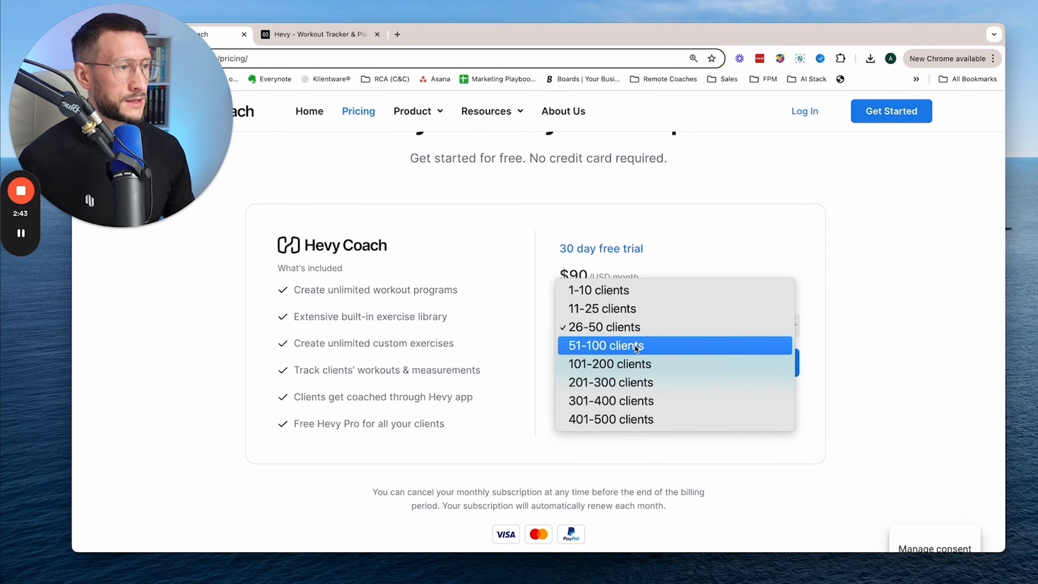
pyautogui.click(635, 346)
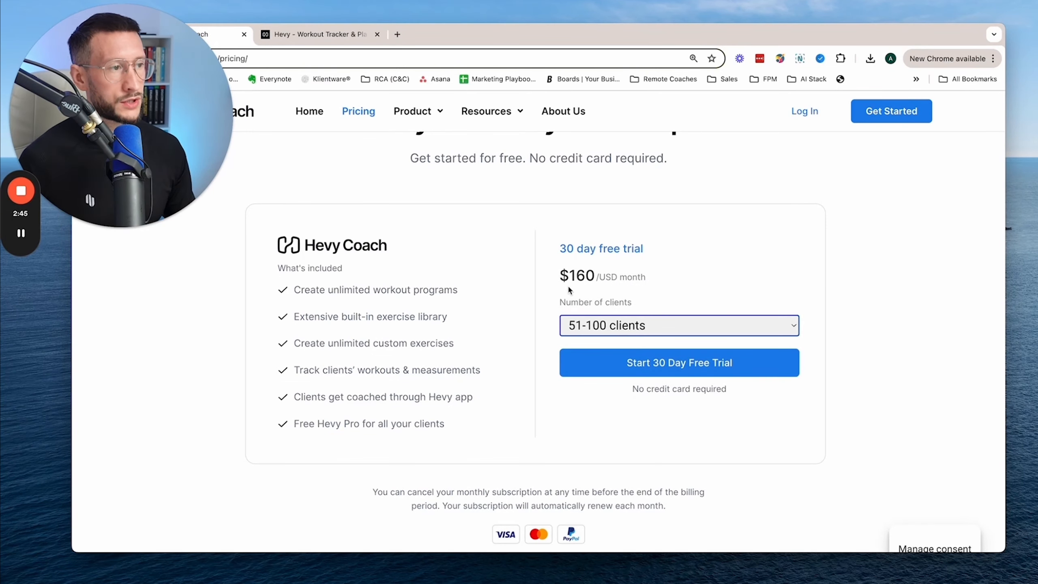
pyautogui.click(656, 330)
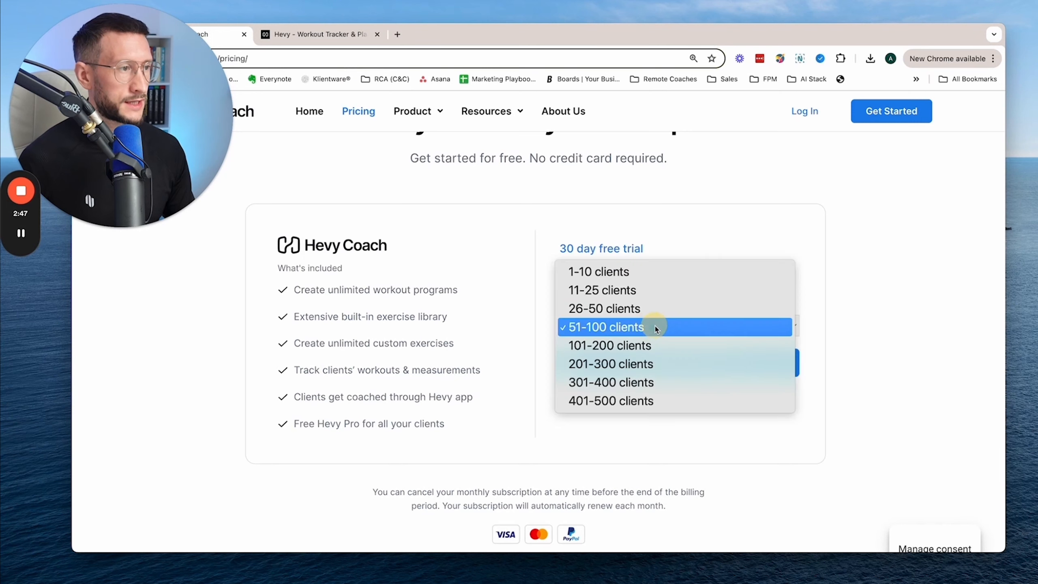
pyautogui.click(650, 397)
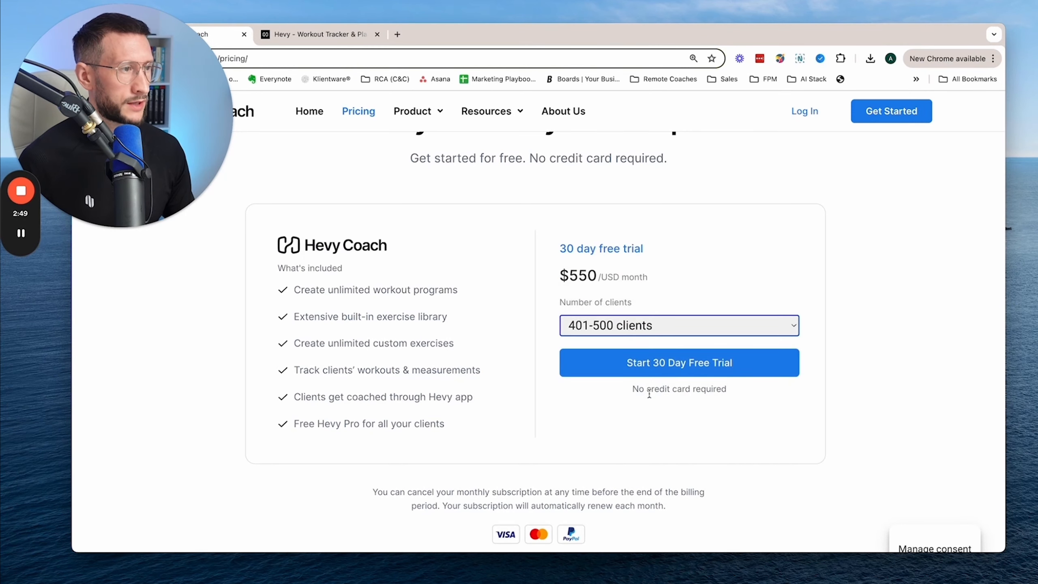
# - Set the number of clients to 26-50 and highlight that plan's monthly price
pyautogui.click(673, 327)
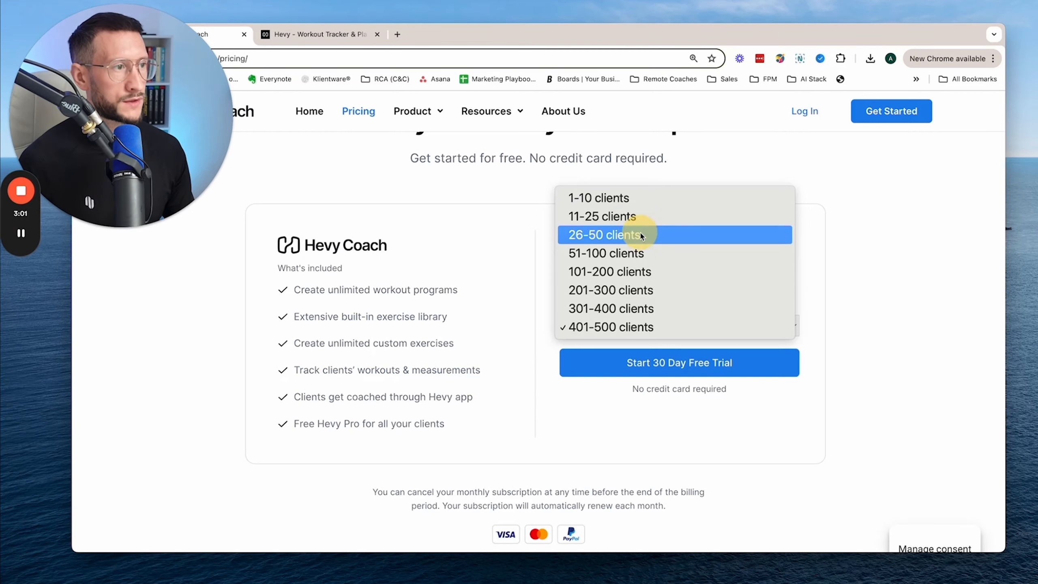
pyautogui.click(641, 235)
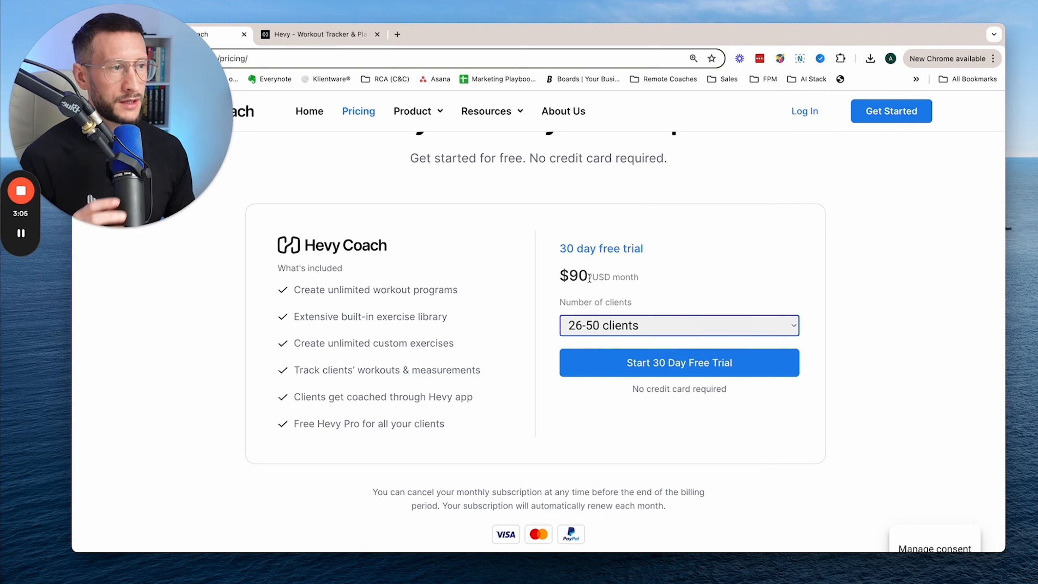
pyautogui.moveTo(590, 278); pyautogui.dragTo(550, 277)
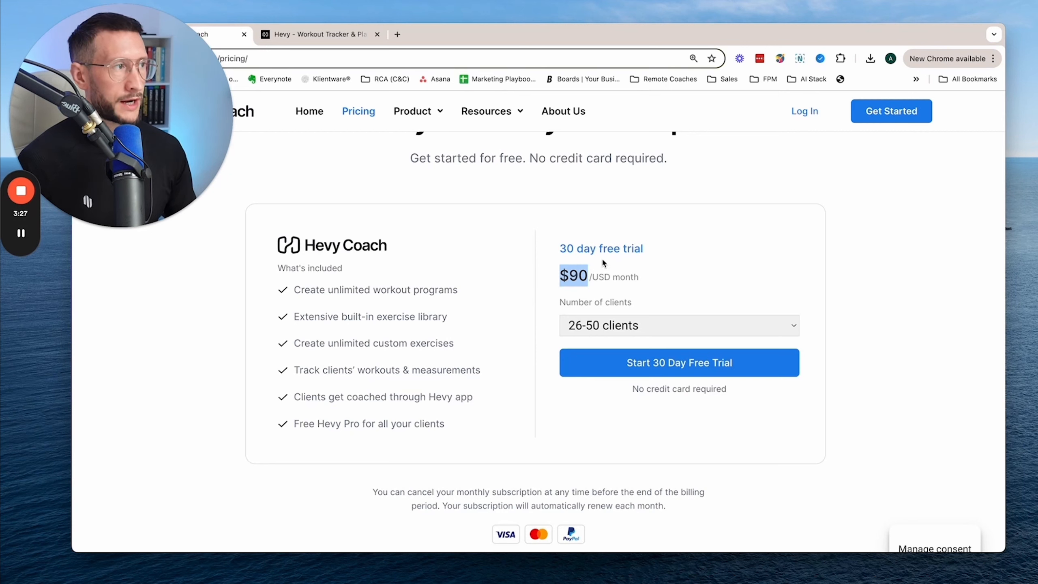
# - Start signing up for the Hevy Coach 30 day trial
pyautogui.click(880, 118)
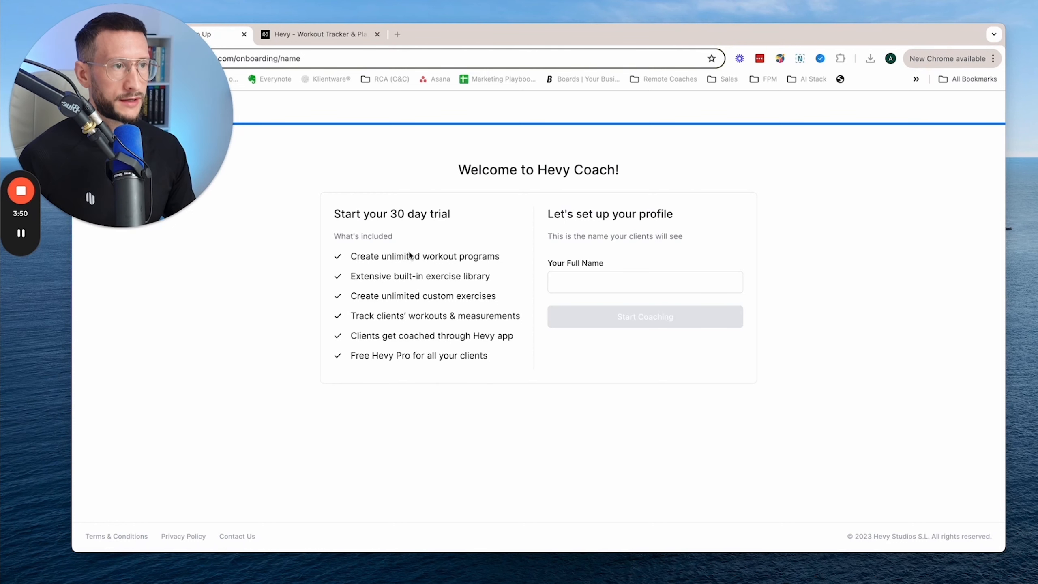
pyautogui.press('super+equal')
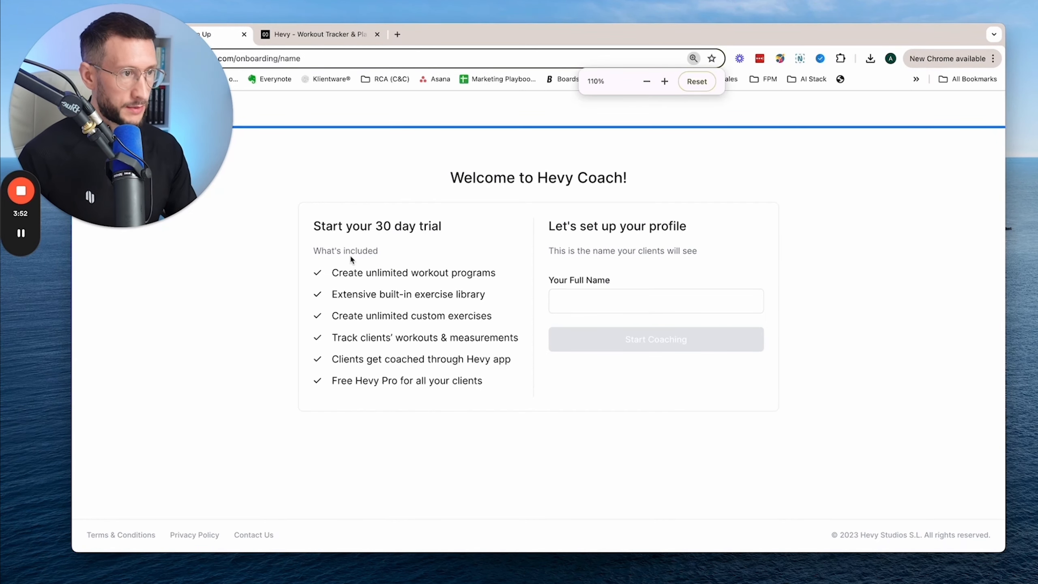
# - Review each feature included in the 30 day trial, from unlimited workout programs to free Hevy Pro for clients
pyautogui.moveTo(331, 274); pyautogui.dragTo(519, 273)
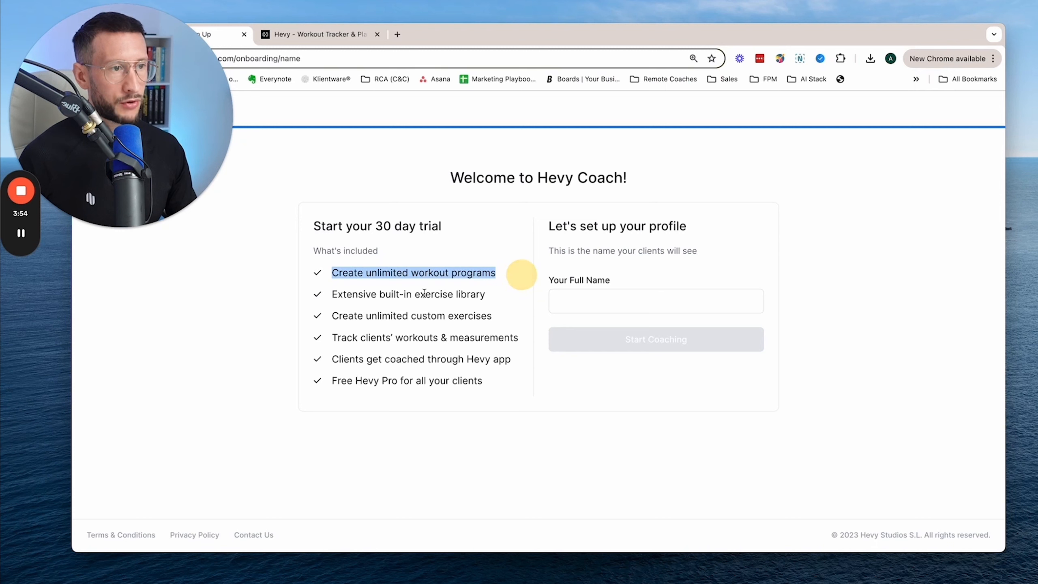
pyautogui.moveTo(333, 295); pyautogui.dragTo(488, 300)
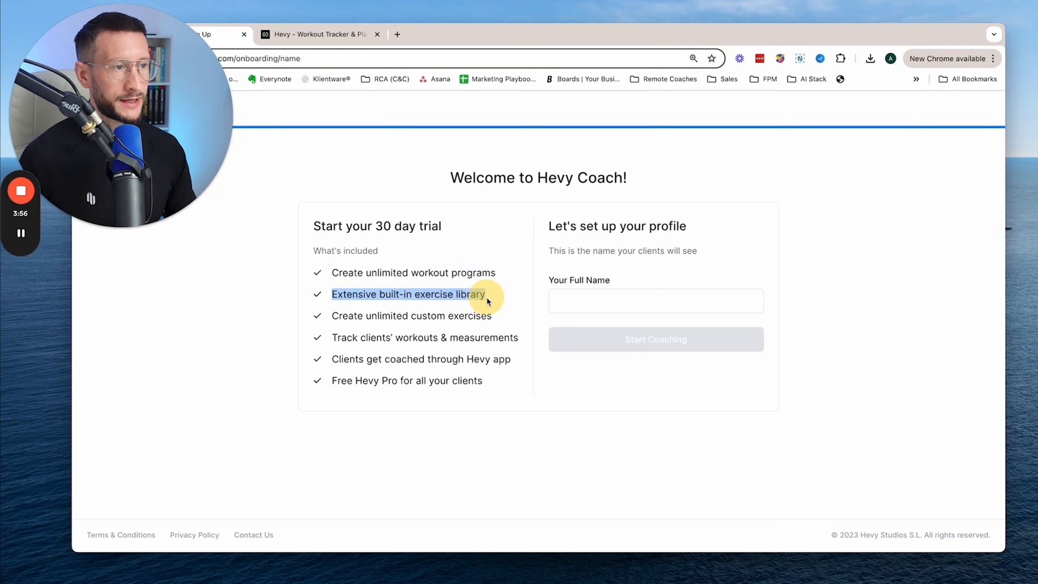
pyautogui.moveTo(333, 316); pyautogui.dragTo(498, 318)
pyautogui.moveTo(333, 338); pyautogui.dragTo(519, 340)
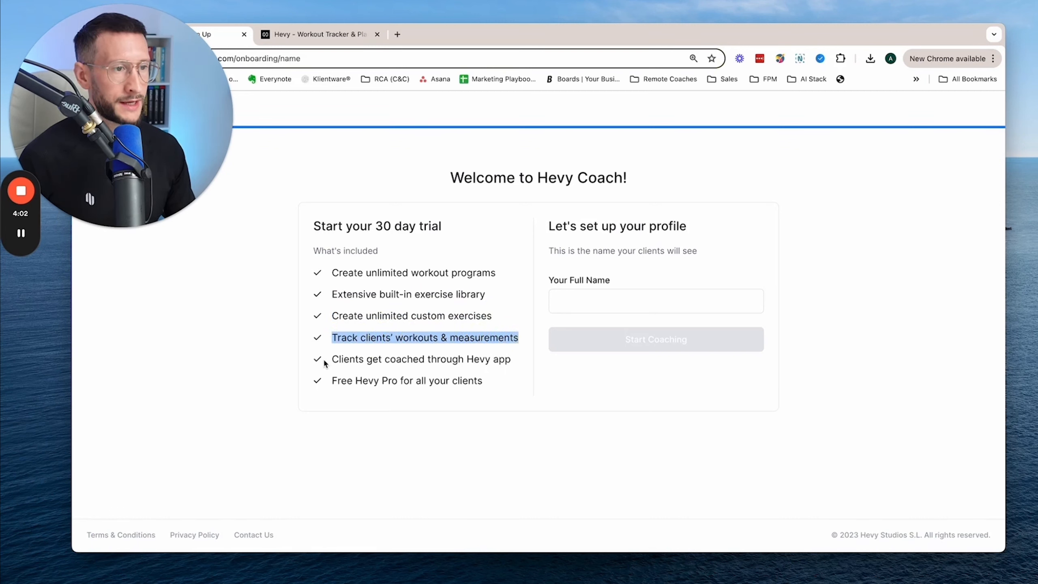
pyautogui.moveTo(332, 359); pyautogui.dragTo(516, 360)
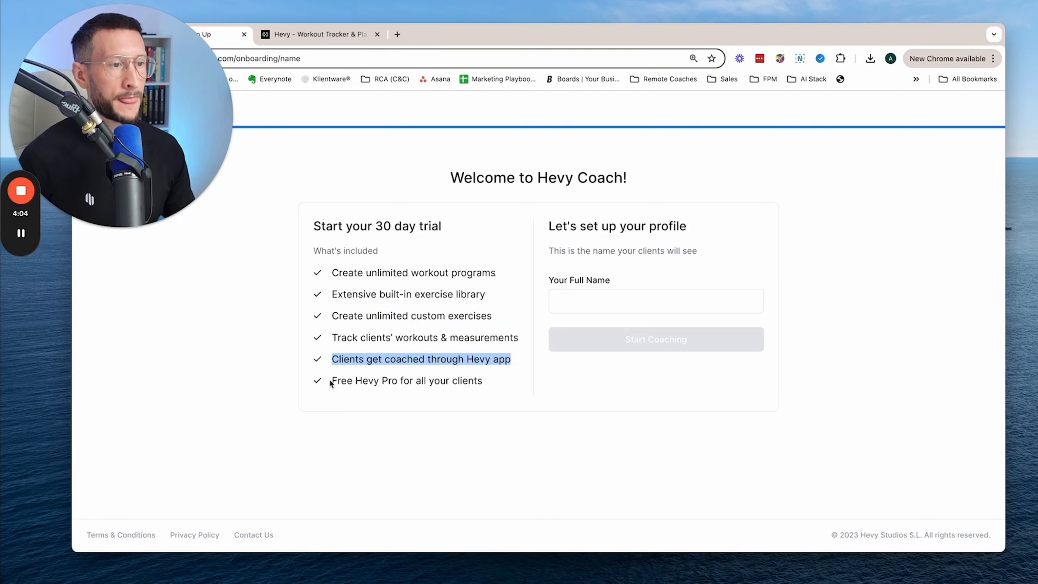
pyautogui.moveTo(331, 380); pyautogui.dragTo(485, 385)
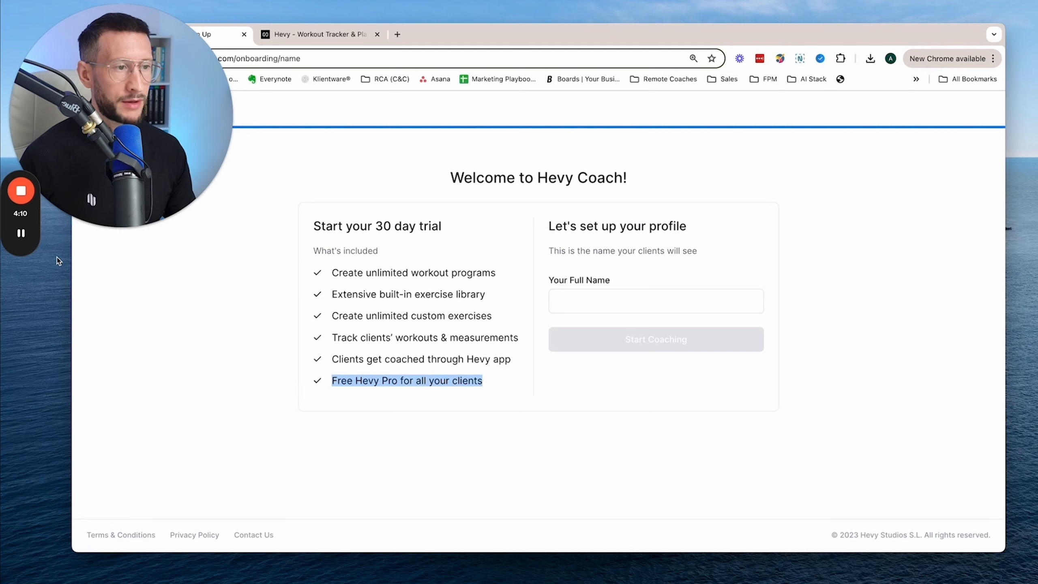
pyautogui.click(26, 234)
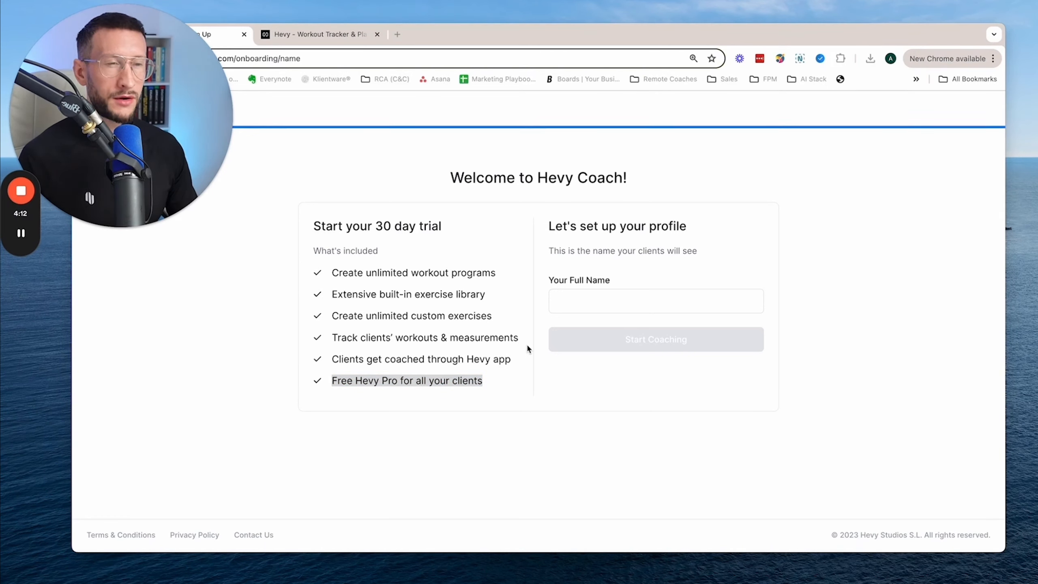
pyautogui.click(482, 383)
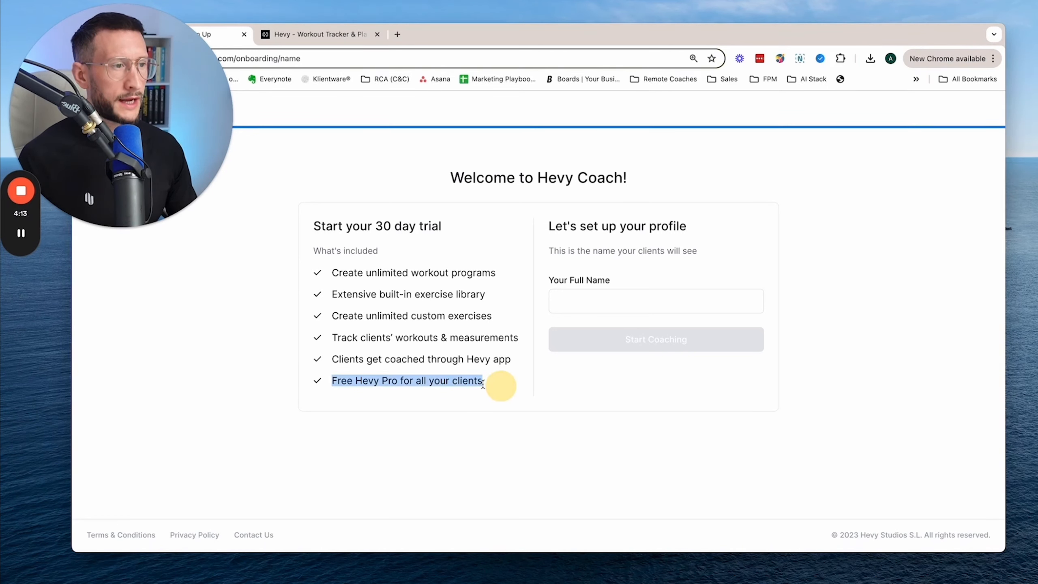
# - Enter the coach's full name in the profile setup and start coaching
pyautogui.click(600, 304)
pyautogui.write('Alex P')
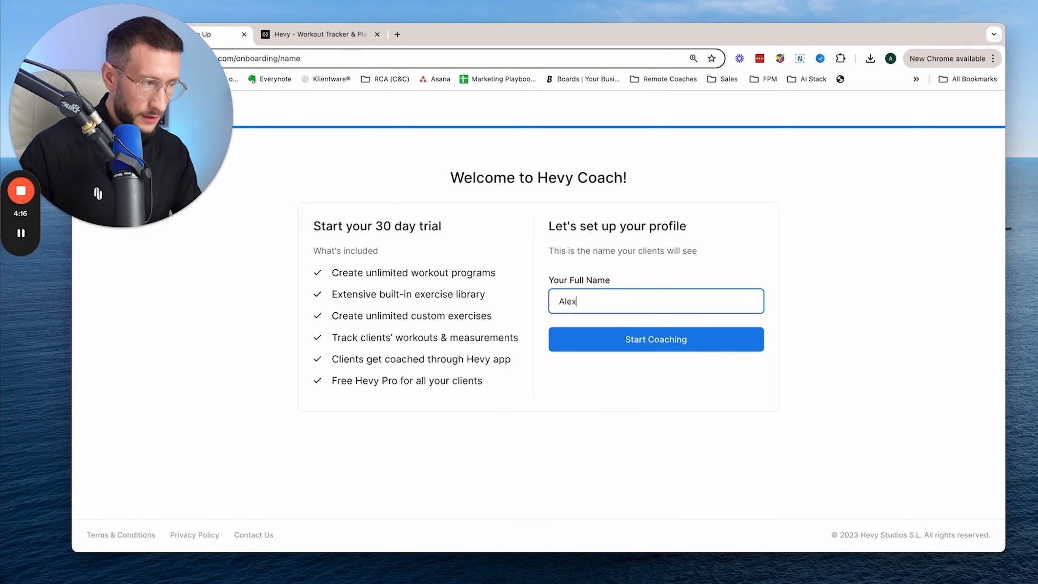
pyautogui.write('ond')
pyautogui.press('Return')
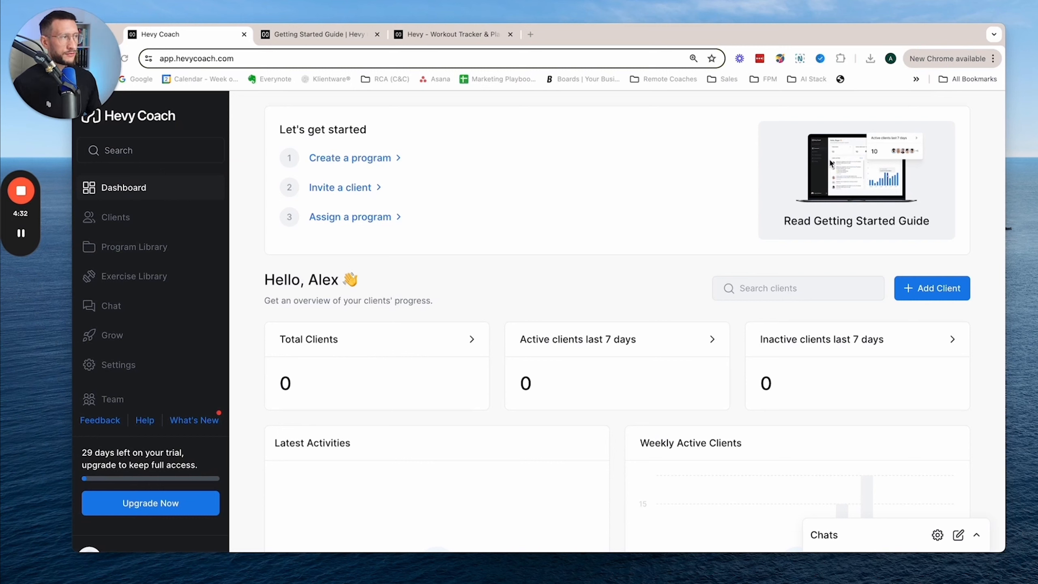
# - Read the introduction and Getting Started section of the Getting Started Guide
pyautogui.click(335, 39)
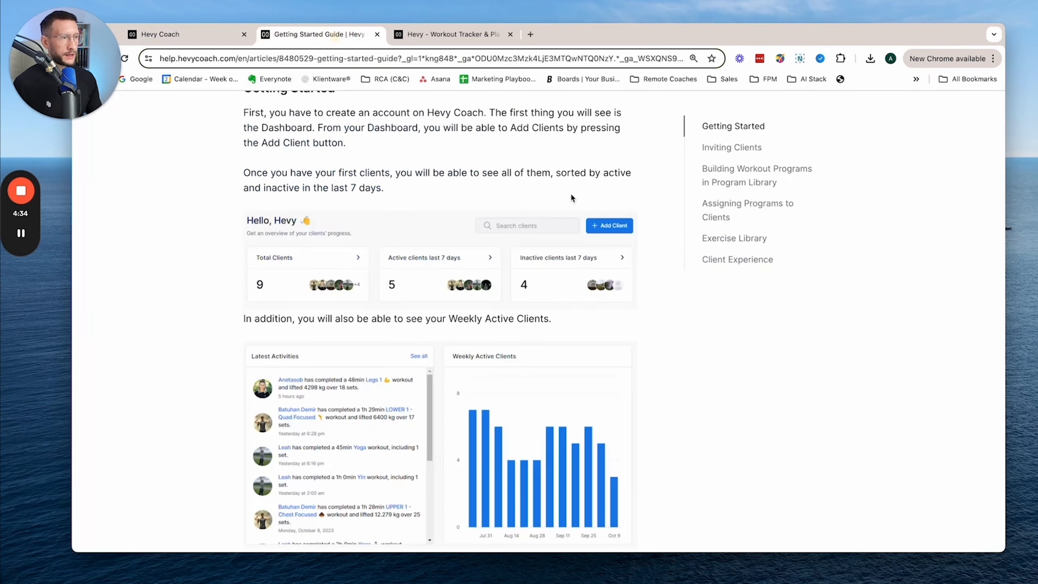
pyautogui.scroll(5, 580, 192)
pyautogui.scroll(2, 592, 197)
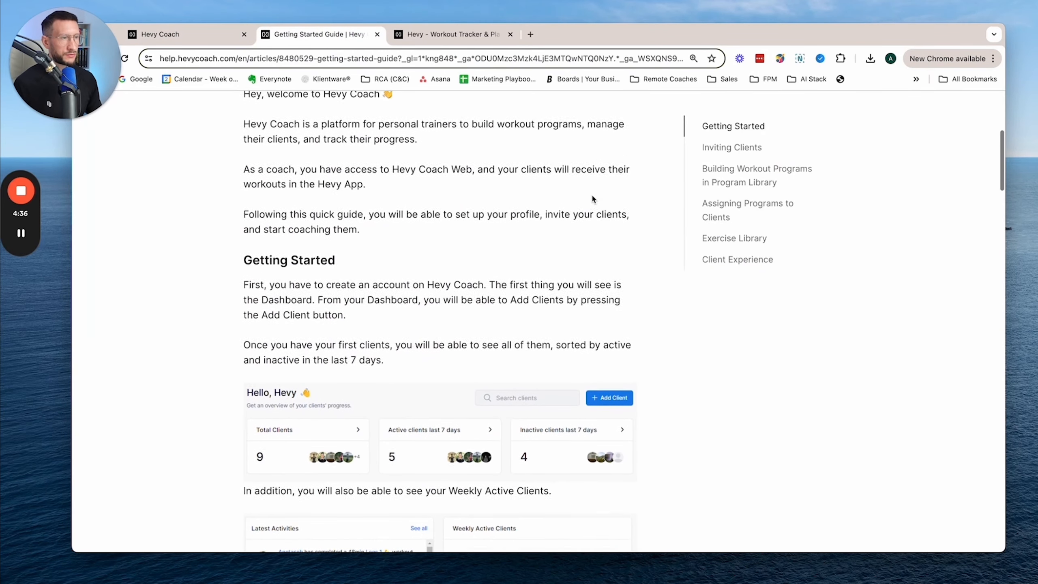
pyautogui.scroll(-5, 593, 197)
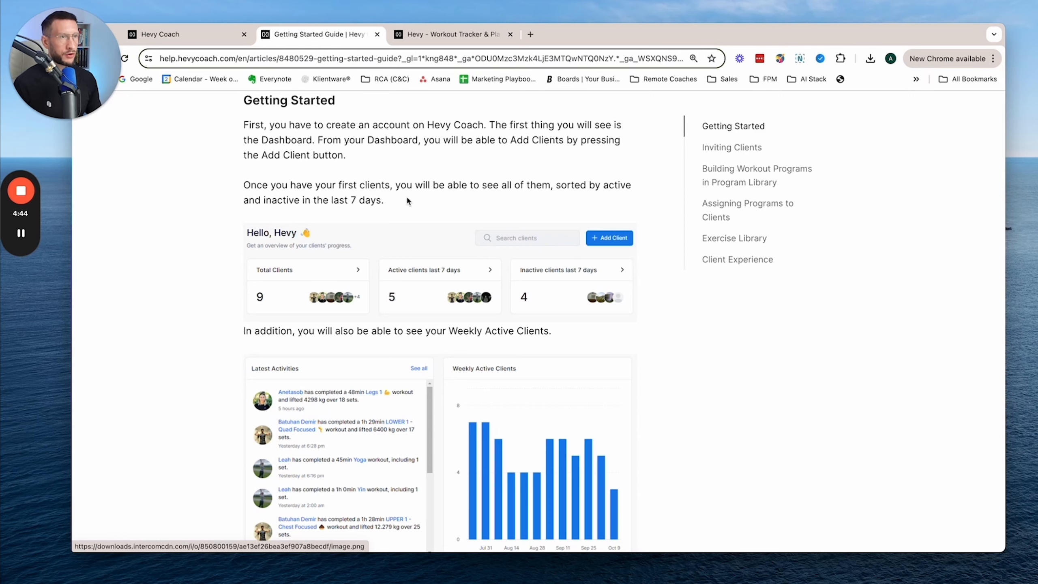
# - Copy the new-client invitation link, preview its join page in a new browser tab, and return to the dashboard with the invitation dialog closed
pyautogui.click(192, 34)
pyautogui.click(922, 289)
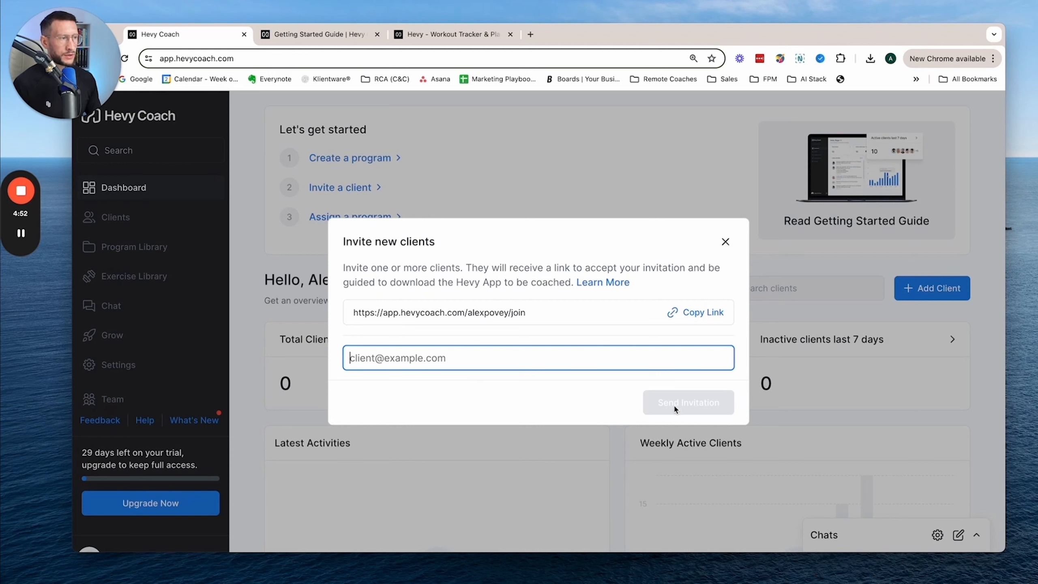
pyautogui.click(698, 317)
pyautogui.click(531, 35)
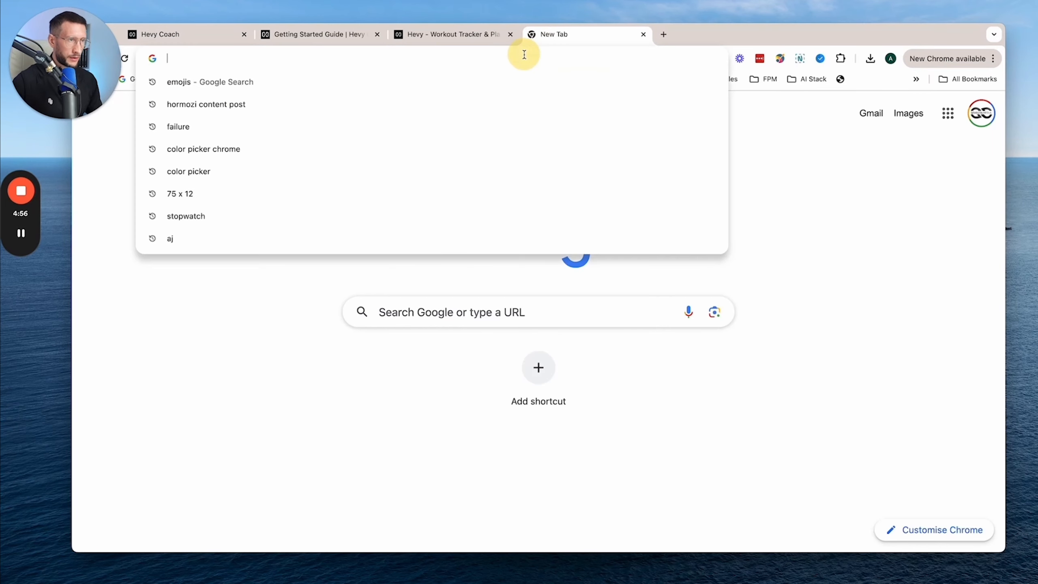
pyautogui.press('super+v')
pyautogui.press('Return')
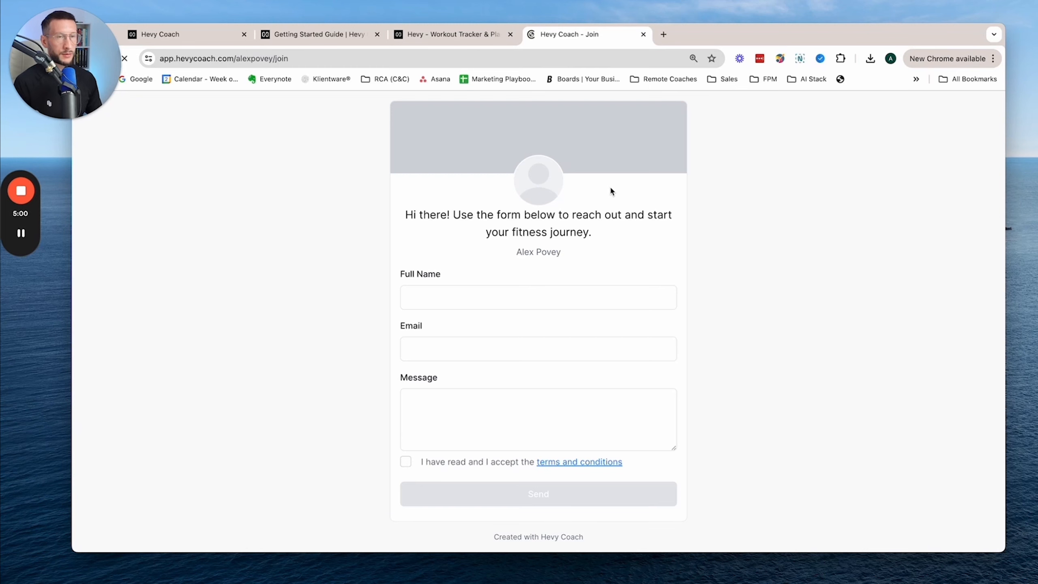
pyautogui.click(223, 35)
pyautogui.click(725, 243)
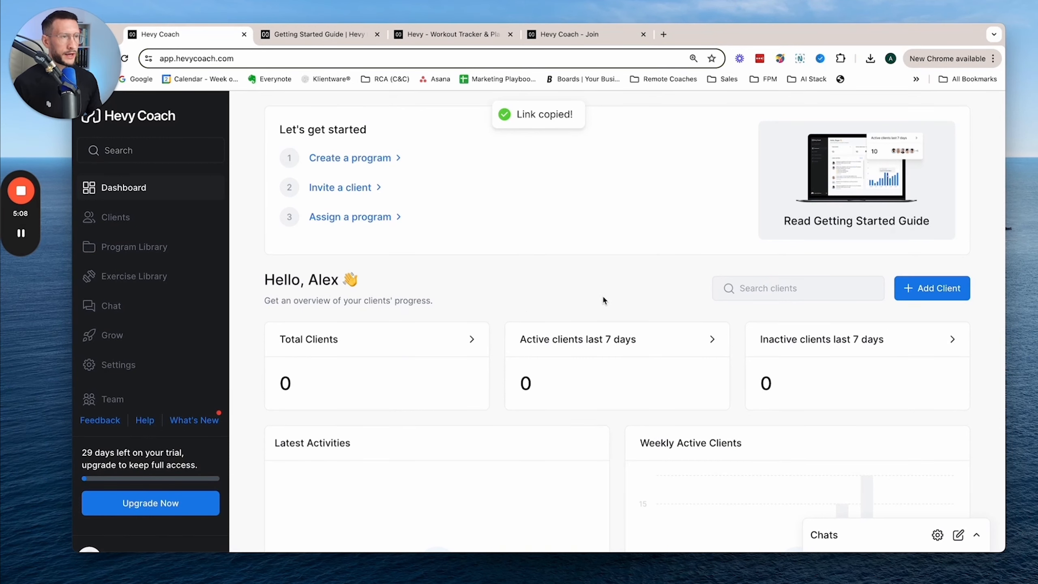
# - Create a blank workout program in the Program Library, look over its template editor and go back to the library
pyautogui.click(135, 247)
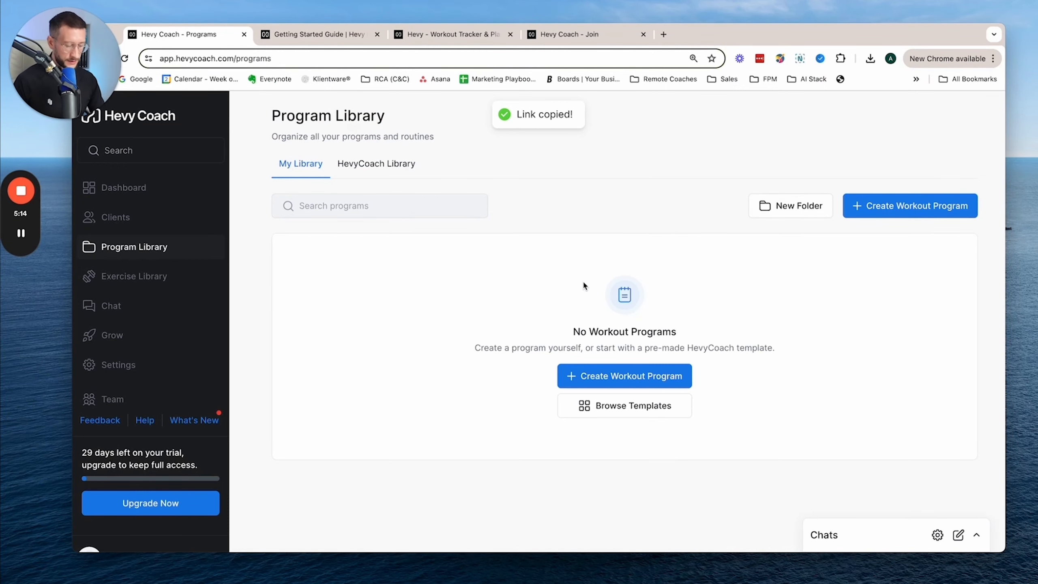
pyautogui.press('super+equal')
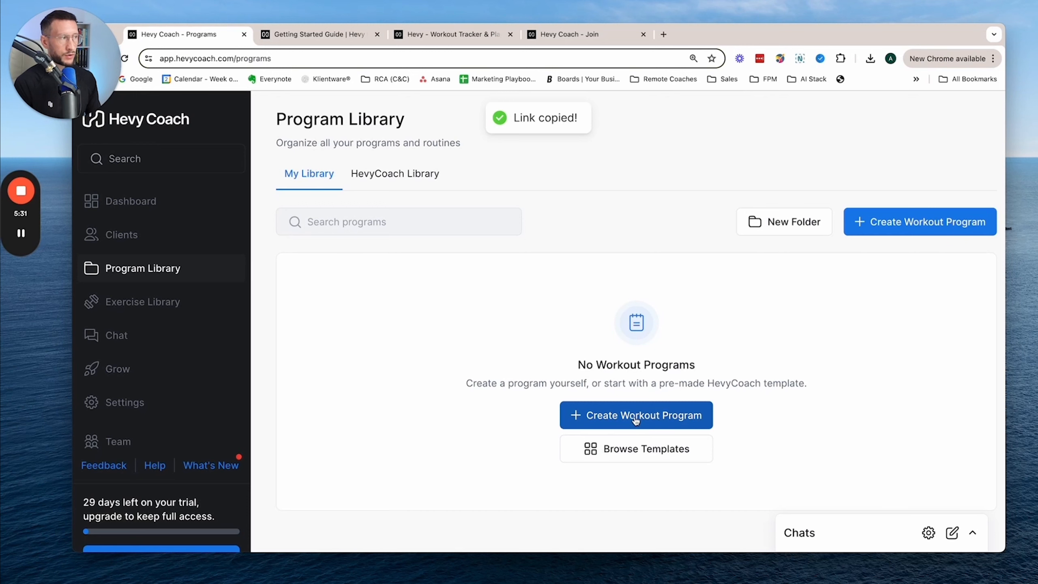
pyautogui.click(863, 226)
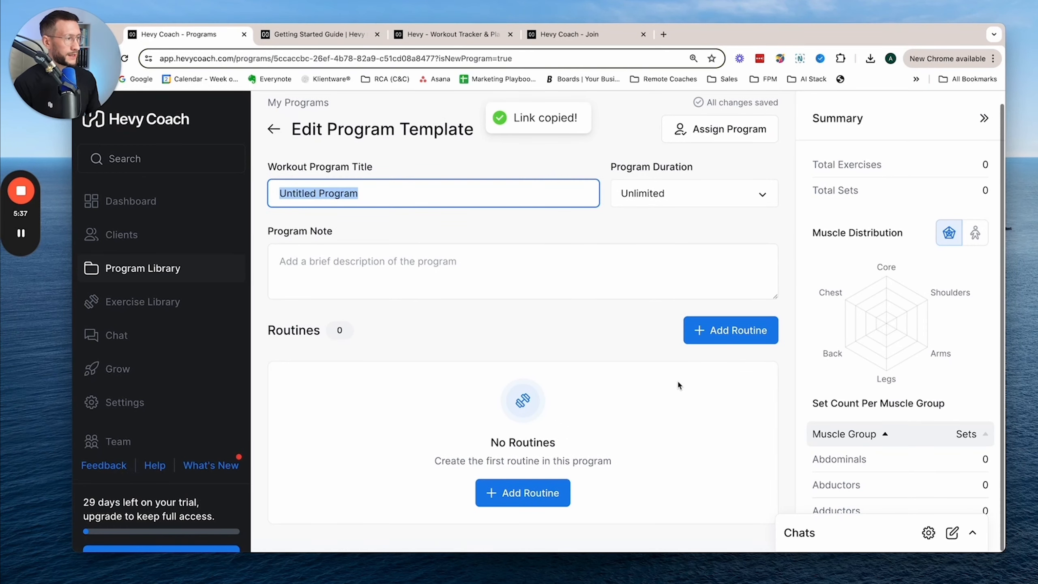
pyautogui.scroll(-3, 845, 403)
pyautogui.scroll(3, 847, 404)
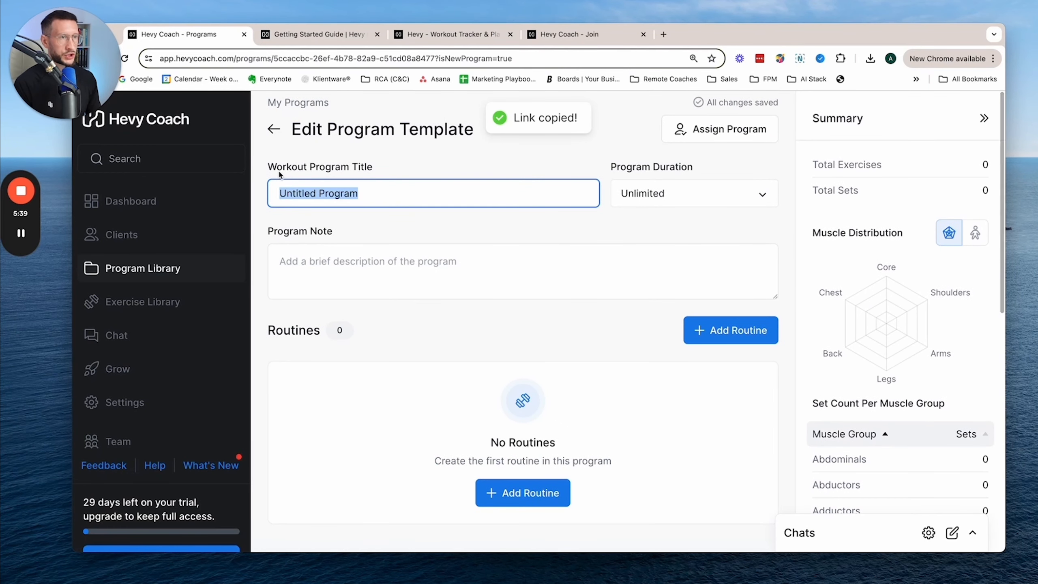
pyautogui.click(276, 132)
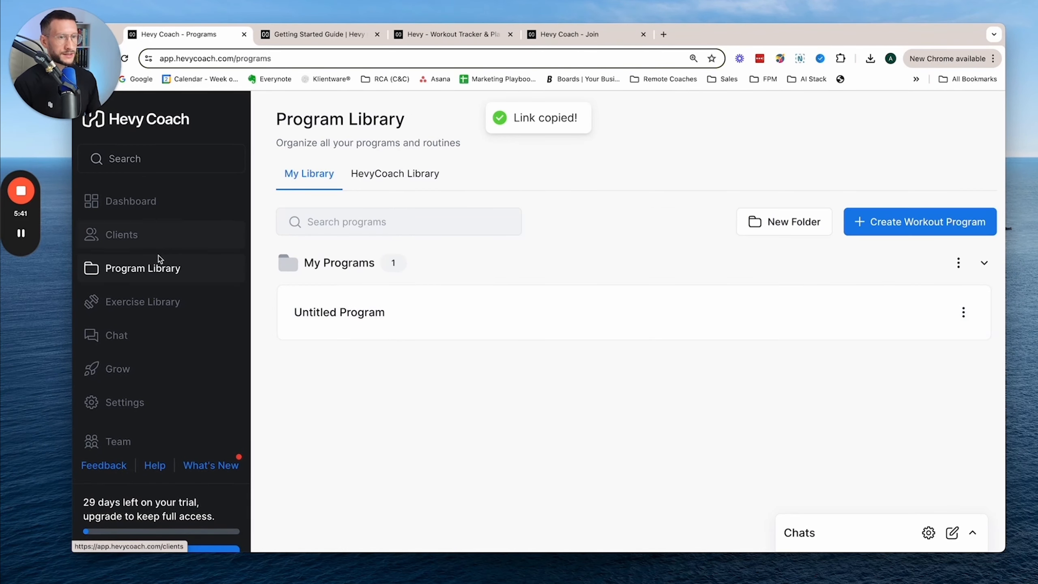
# - Delete the untitled program from My Programs in the Program Library
pyautogui.click(154, 270)
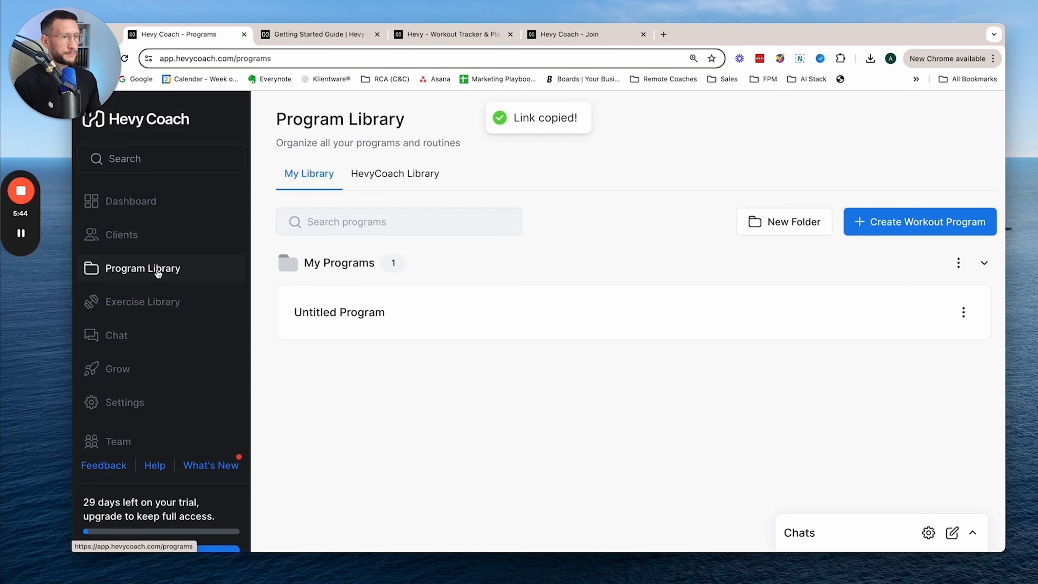
pyautogui.click(134, 207)
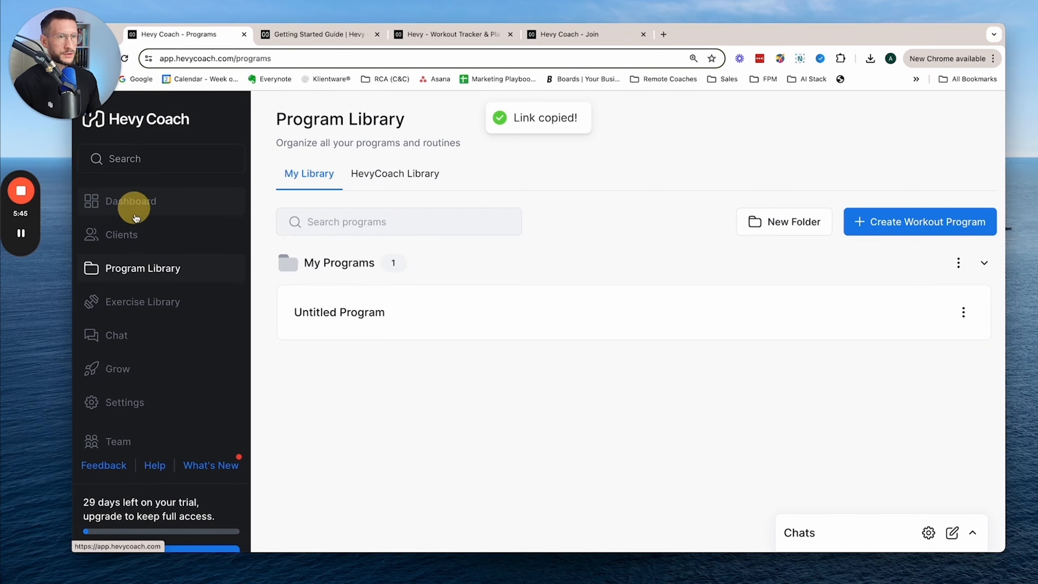
pyautogui.click(138, 279)
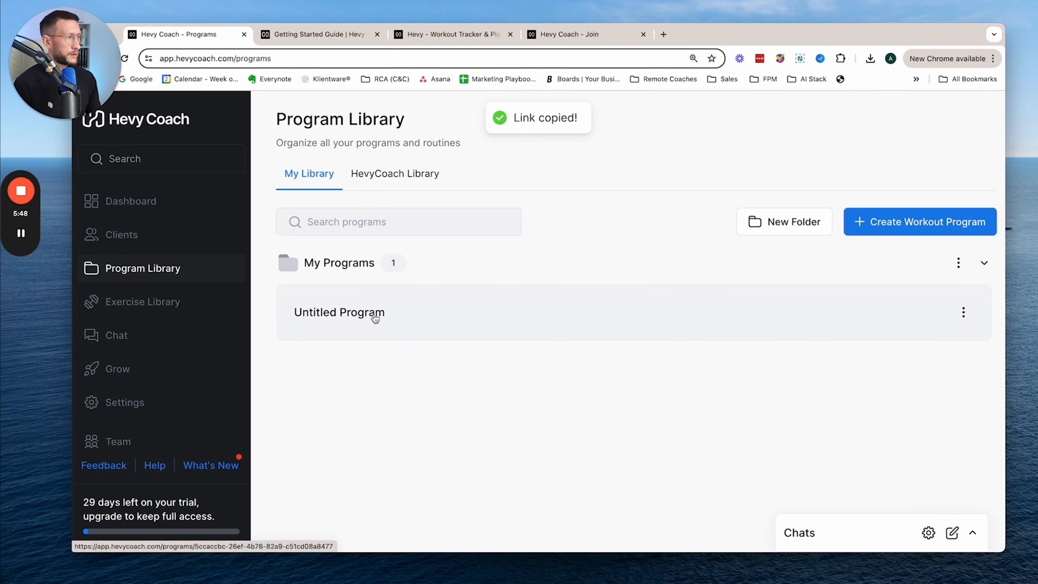
pyautogui.click(963, 311)
pyautogui.click(911, 494)
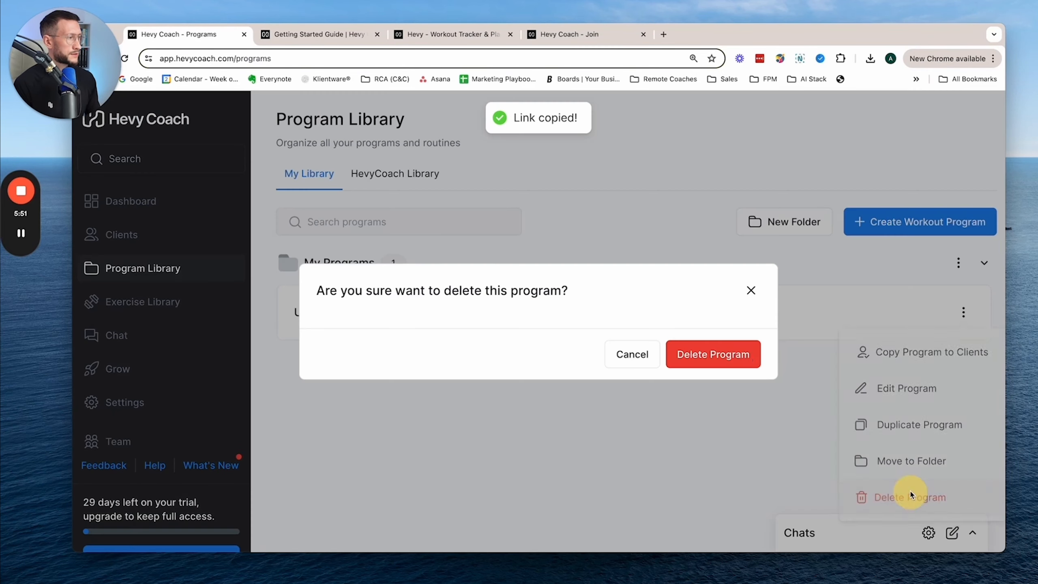
pyautogui.click(743, 357)
# - Browse the HevyCoach Library's ready-made programs in the Home Training and Strength categories
pyautogui.click(639, 452)
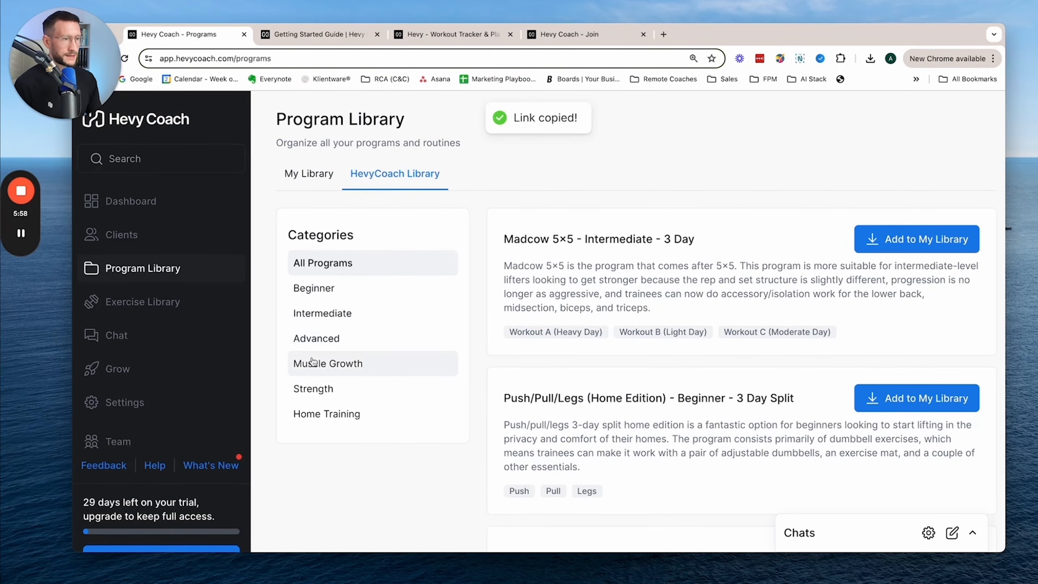
pyautogui.click(336, 416)
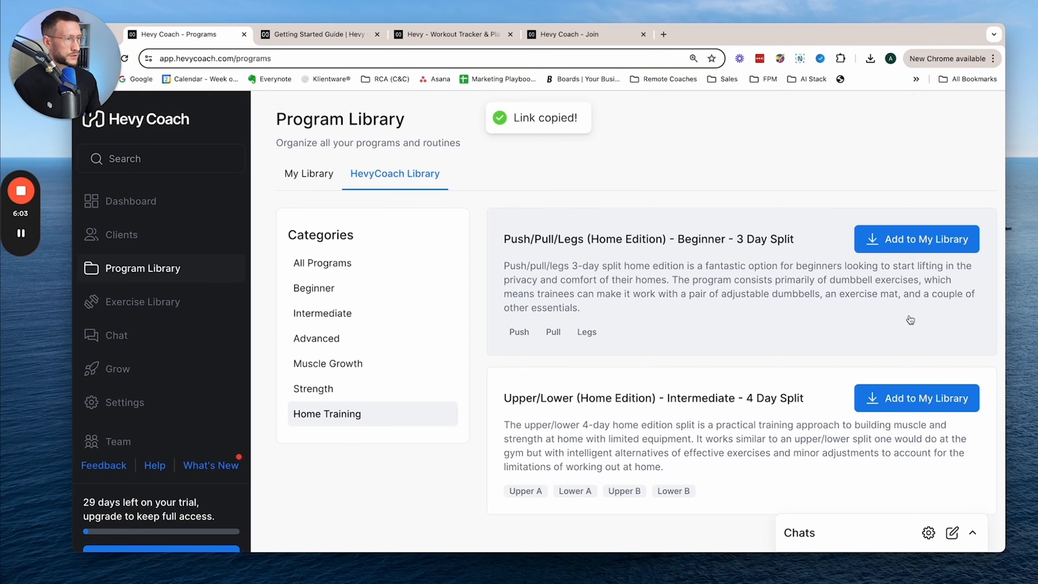
pyautogui.click(329, 389)
pyautogui.scroll(-3, 731, 361)
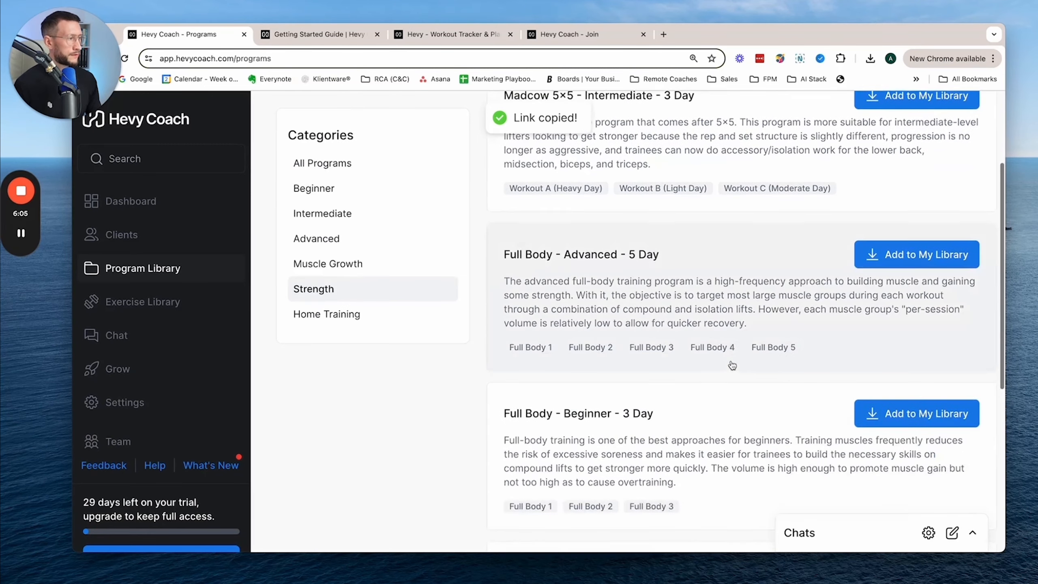
pyautogui.scroll(-7, 731, 365)
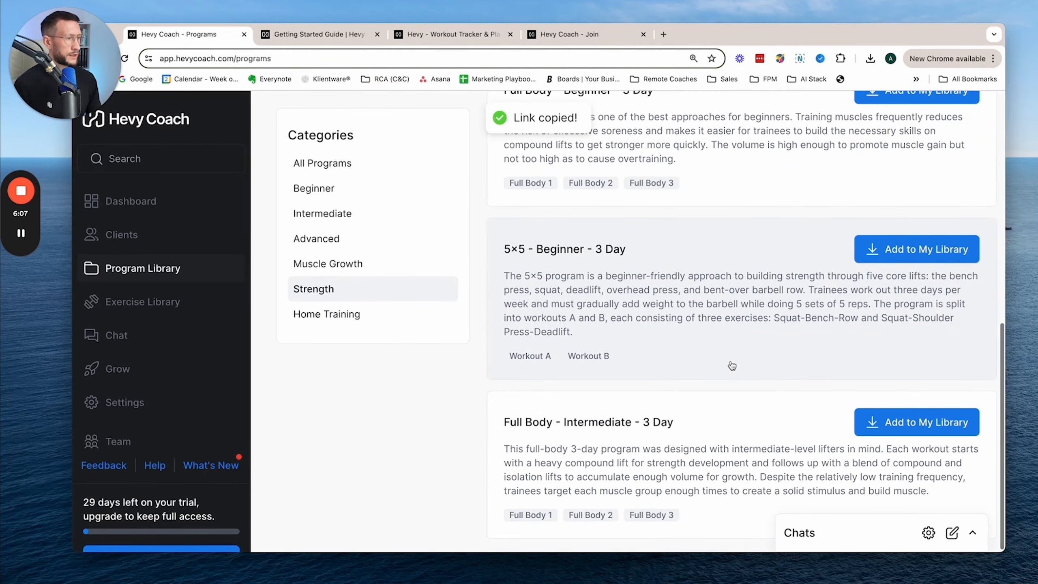
pyautogui.scroll(10, 731, 365)
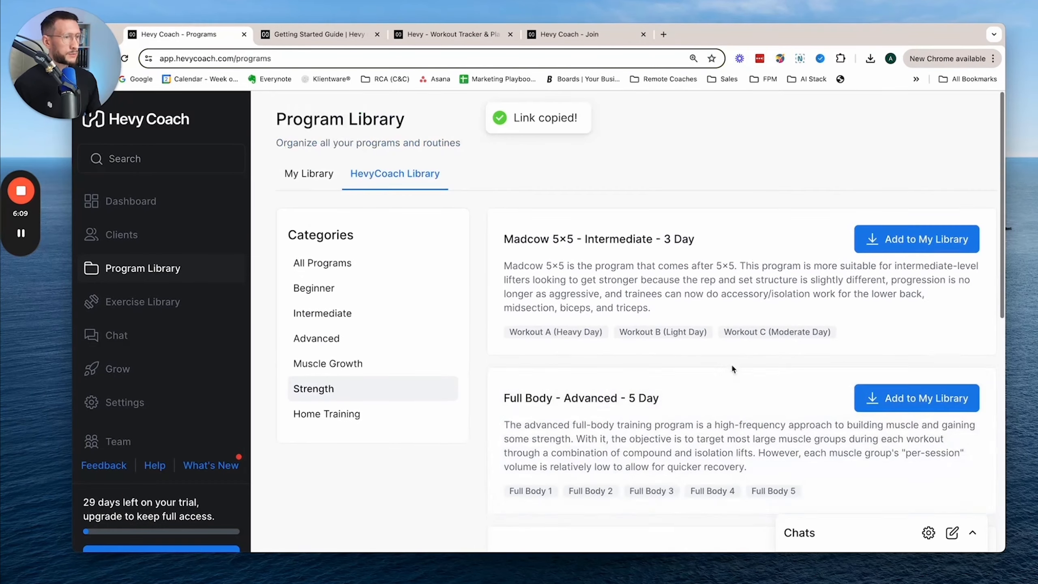
# - Add the Muscle Growth template "Push/Pull/Legs (Home Edition) - Beginner - 3 Day Split" to My Library
pyautogui.click(330, 366)
pyautogui.scroll(-9, 699, 394)
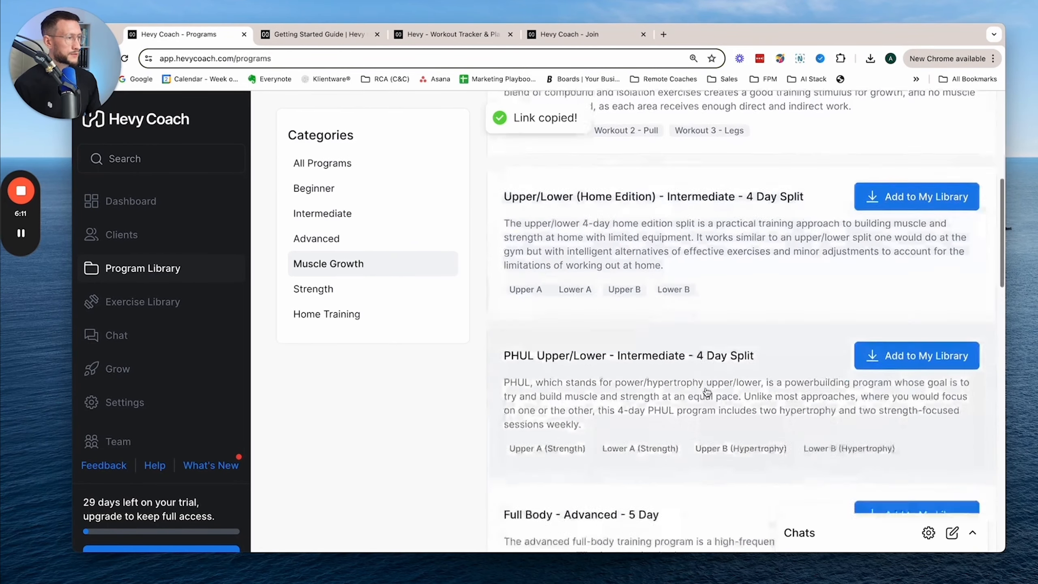
pyautogui.scroll(-8, 707, 392)
pyautogui.scroll(12, 706, 395)
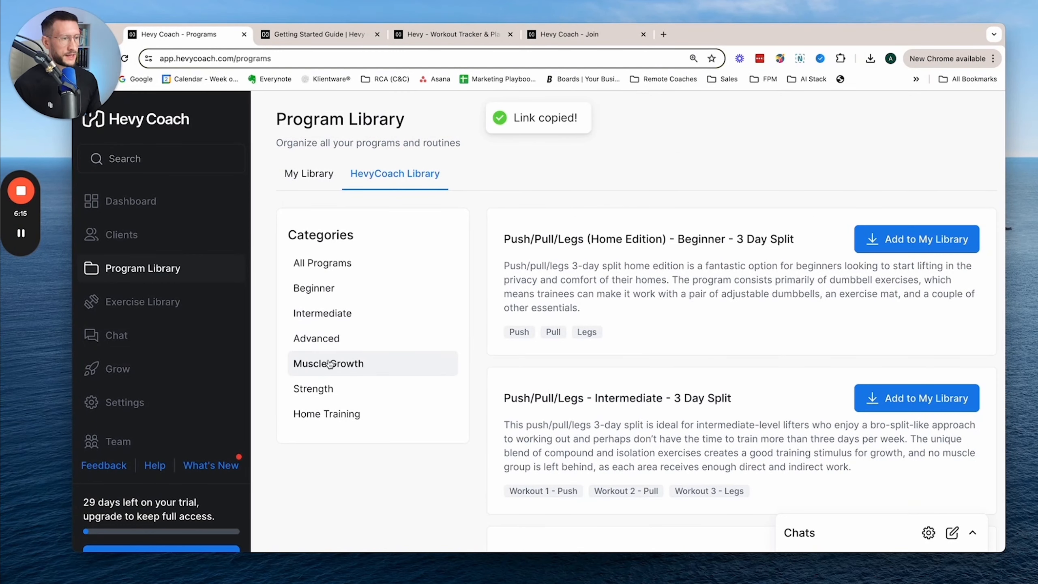
pyautogui.click(896, 245)
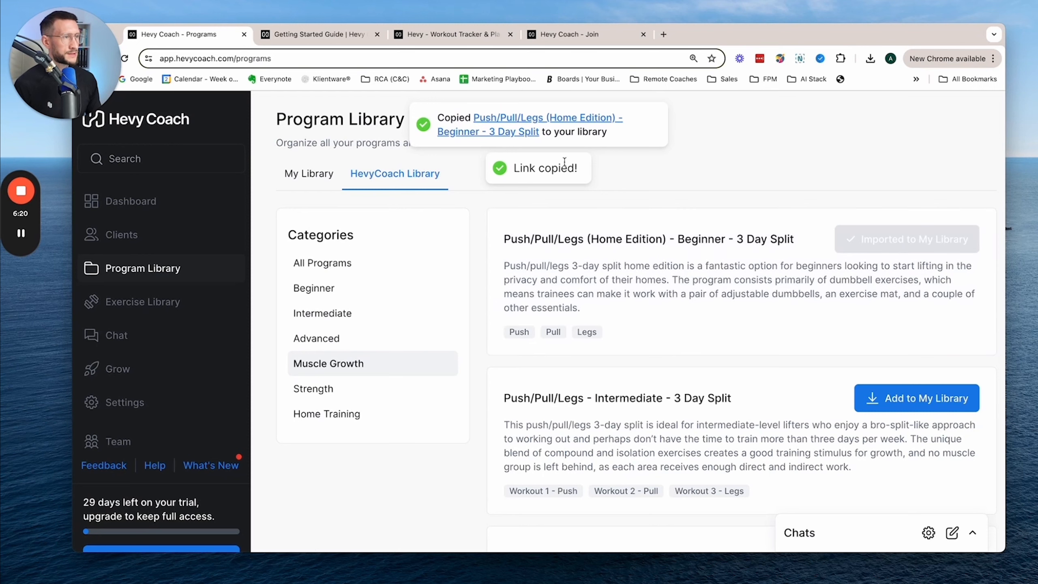
# - Open the imported Push/Pull/Legs program and review its Push, Pull and Legs routines
pyautogui.click(519, 127)
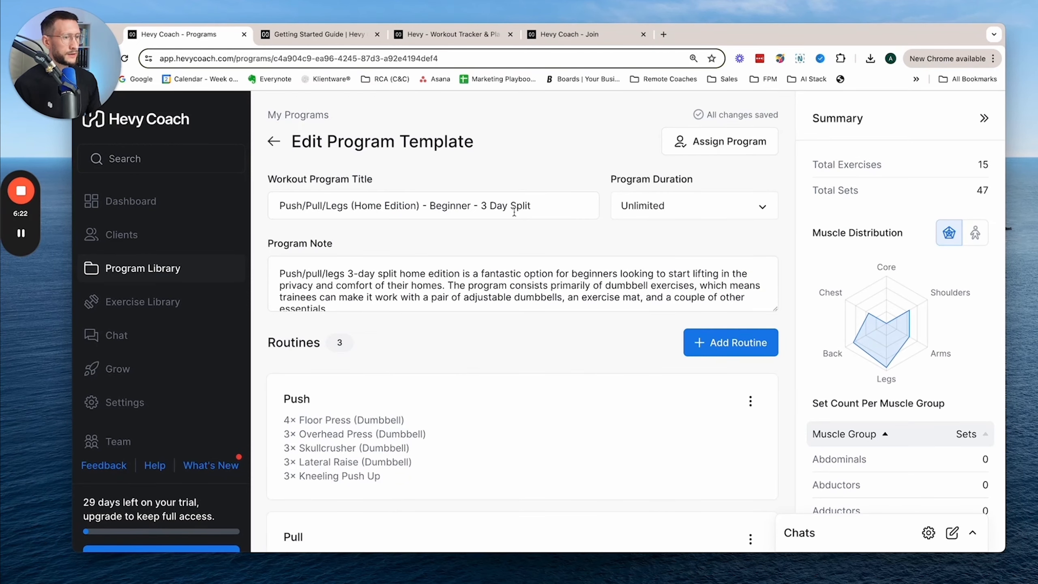
pyautogui.scroll(-5, 324, 262)
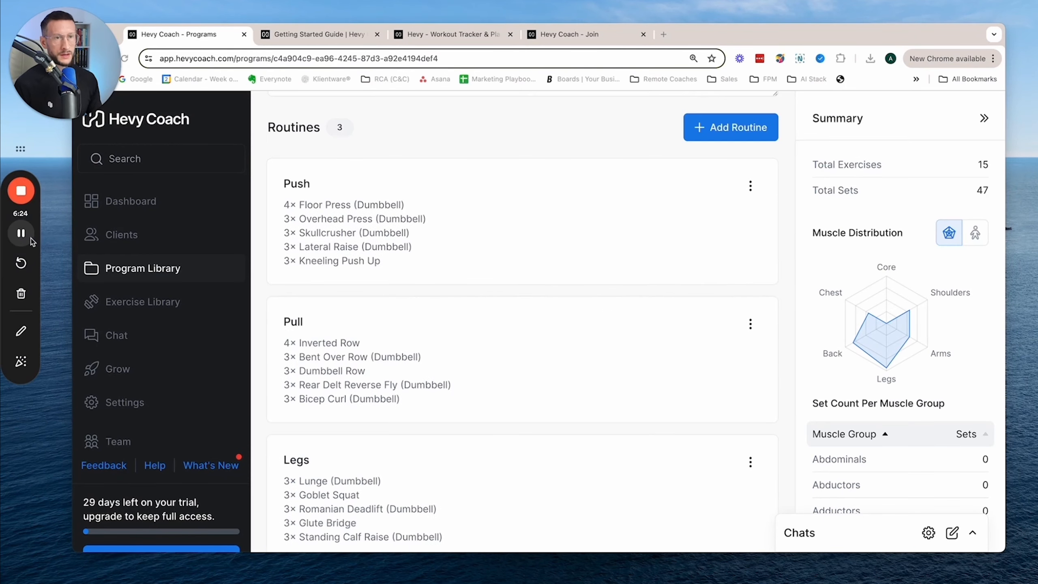
pyautogui.scroll(2, 564, 312)
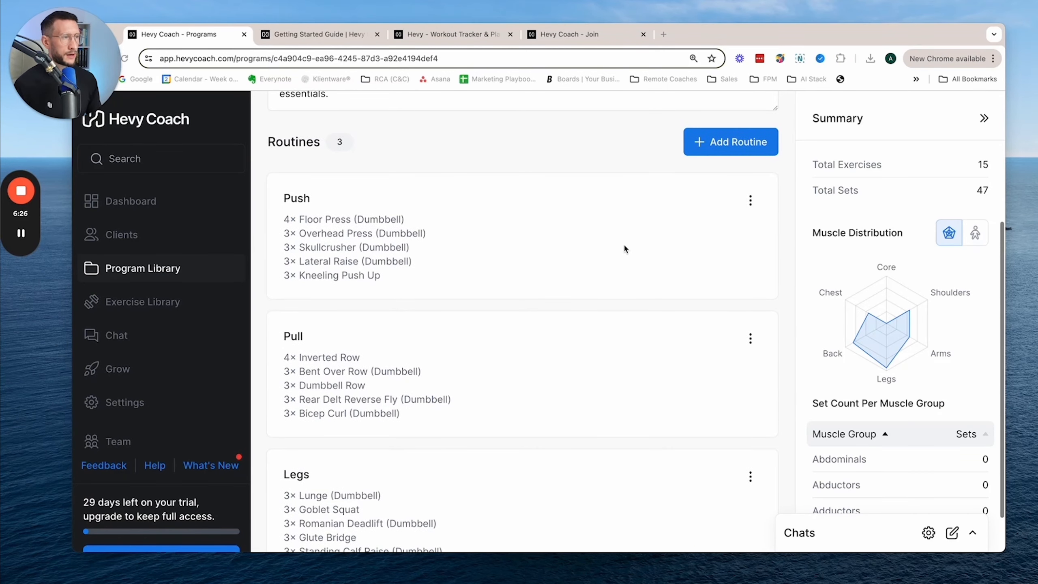
# - Open the Push routine for editing and examine the Floor Press (Dumbbell) set settings and the list of available exercises
pyautogui.click(750, 199)
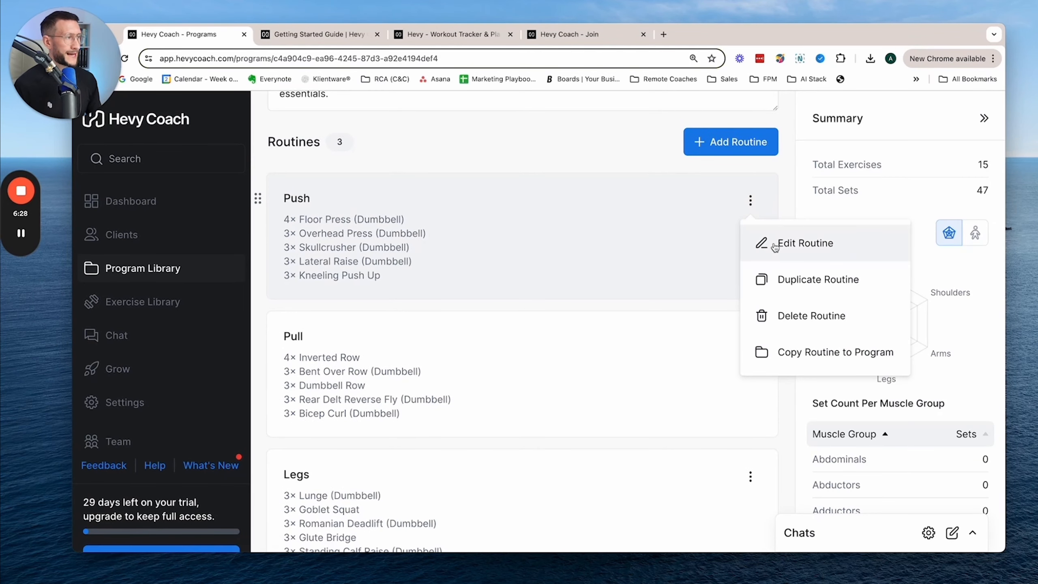
pyautogui.click(756, 238)
pyautogui.scroll(-3, 564, 333)
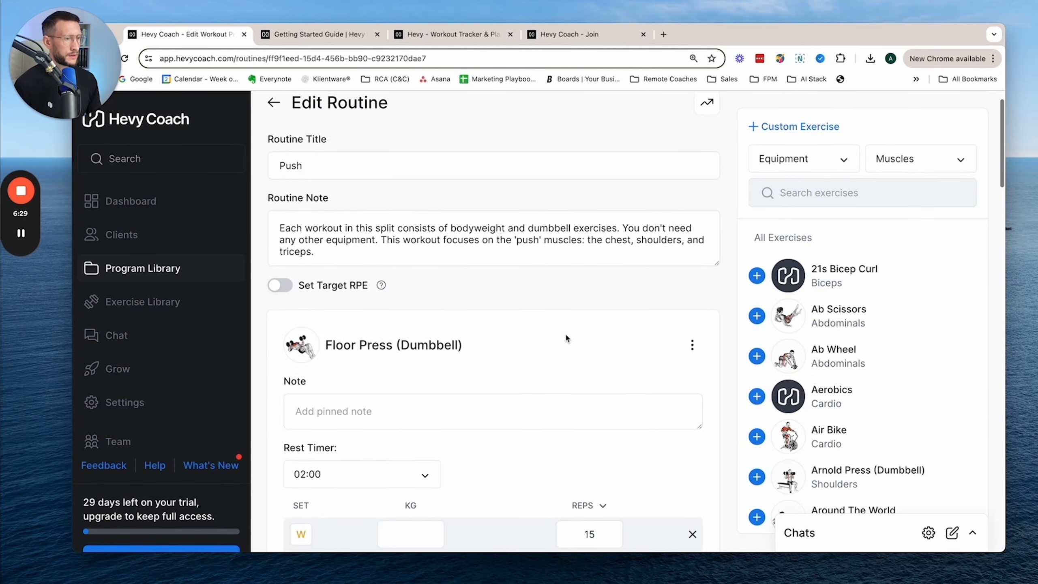
pyautogui.scroll(-2, 564, 332)
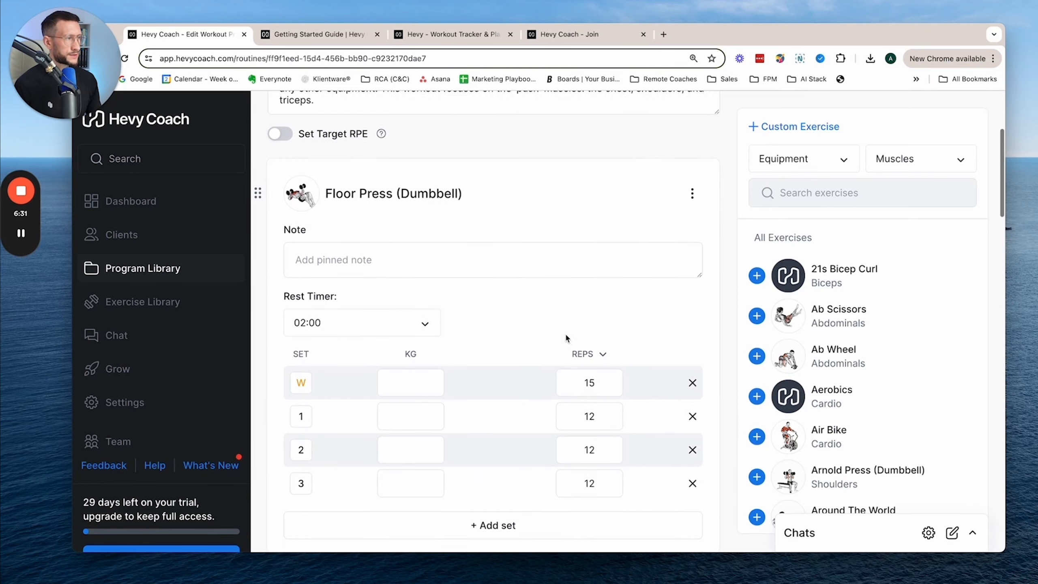
pyautogui.scroll(-7, 765, 343)
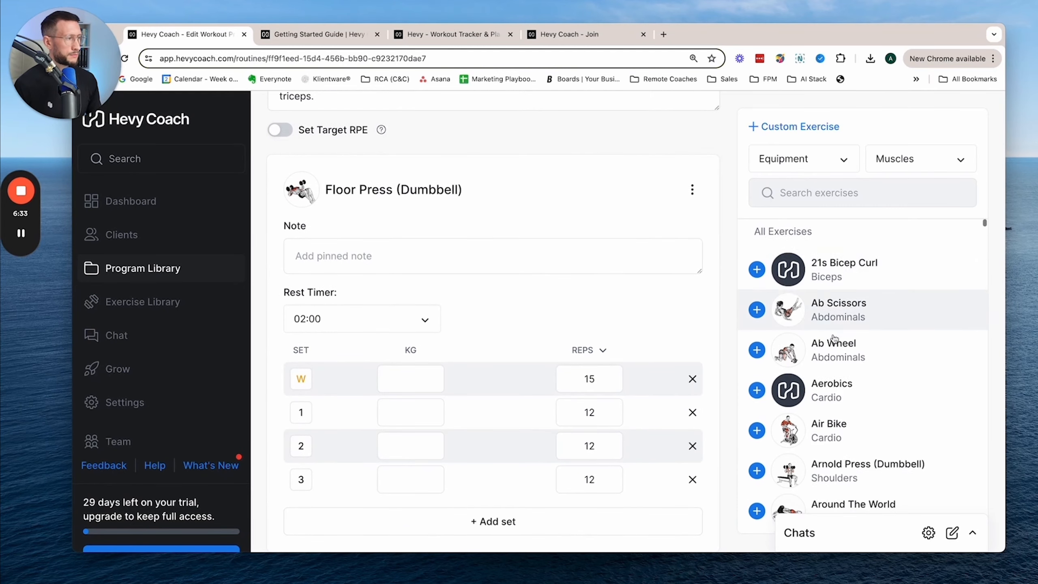
pyautogui.scroll(-2, 834, 339)
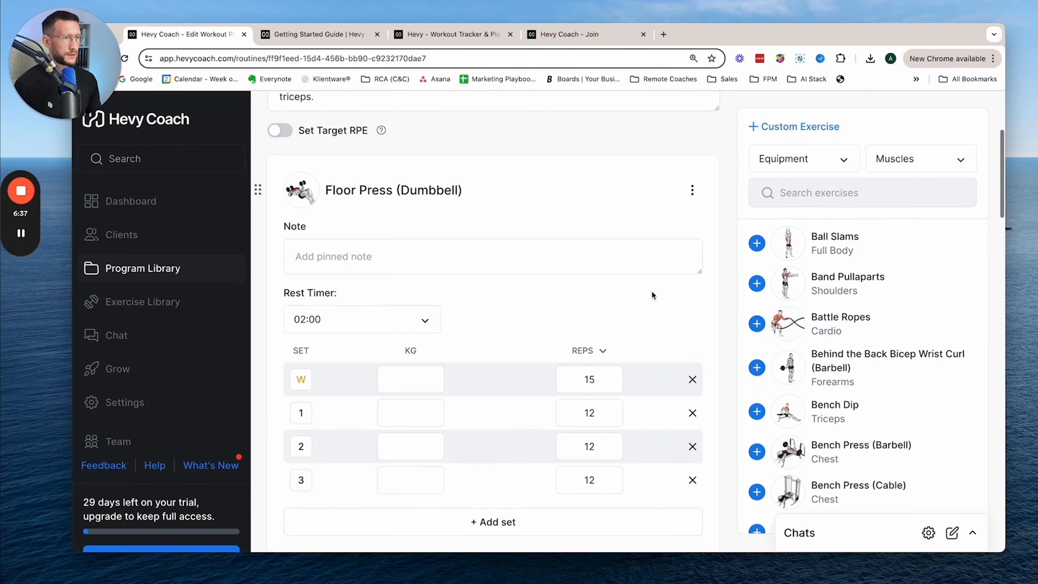
pyautogui.scroll(3, 651, 289)
pyautogui.scroll(-2, 650, 288)
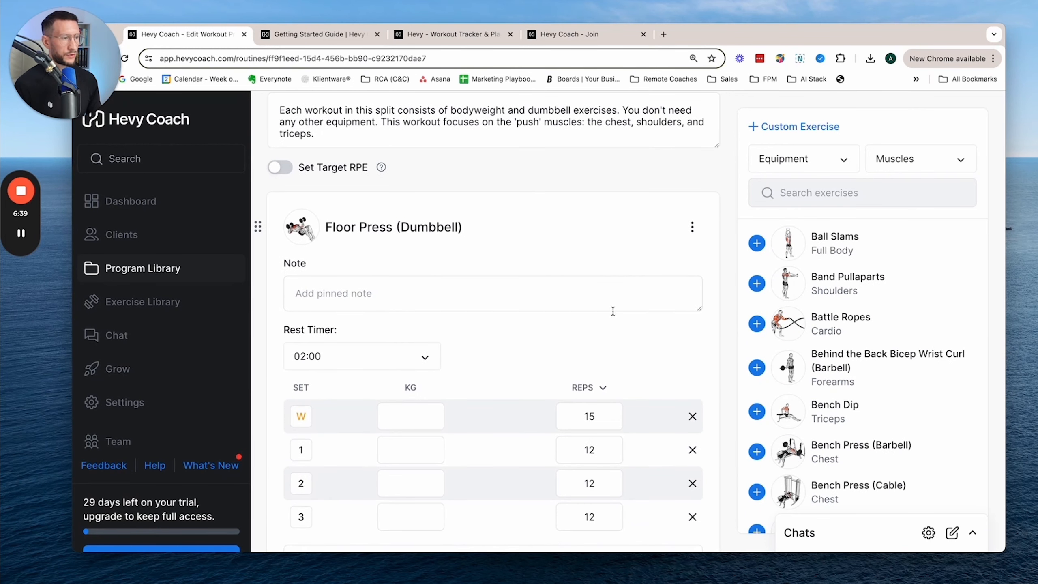
# - Search the available exercises for "abs" and browse the matching exercises
pyautogui.scroll(-5, 617, 310)
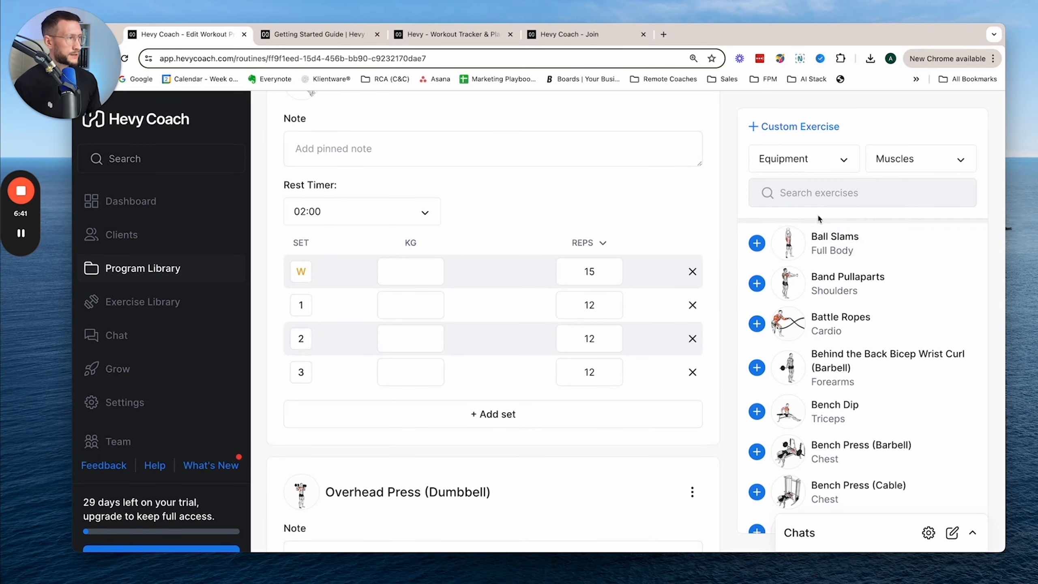
pyautogui.scroll(1, 826, 237)
pyautogui.click(819, 193)
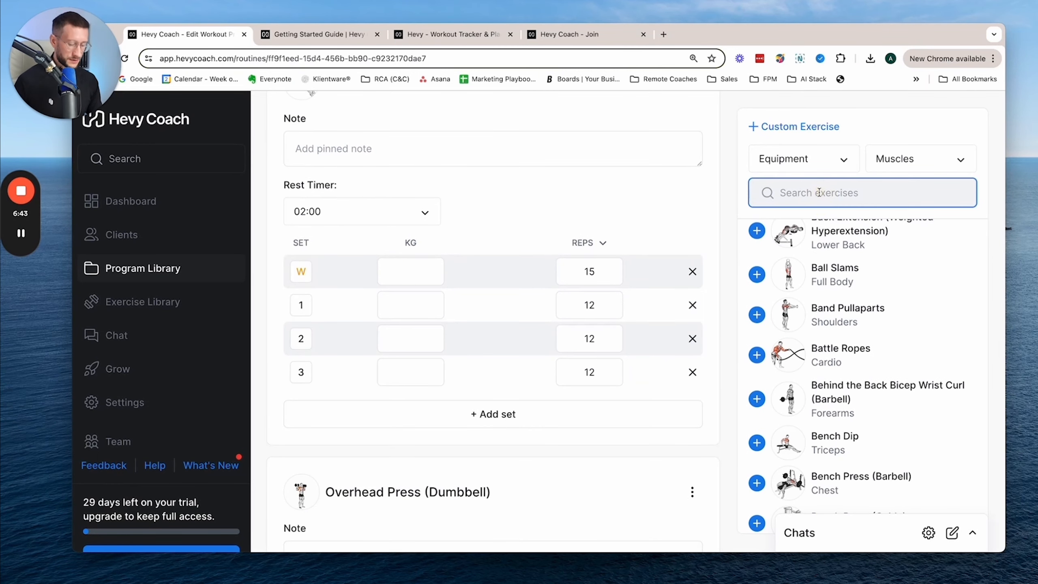
pyautogui.write('abs')
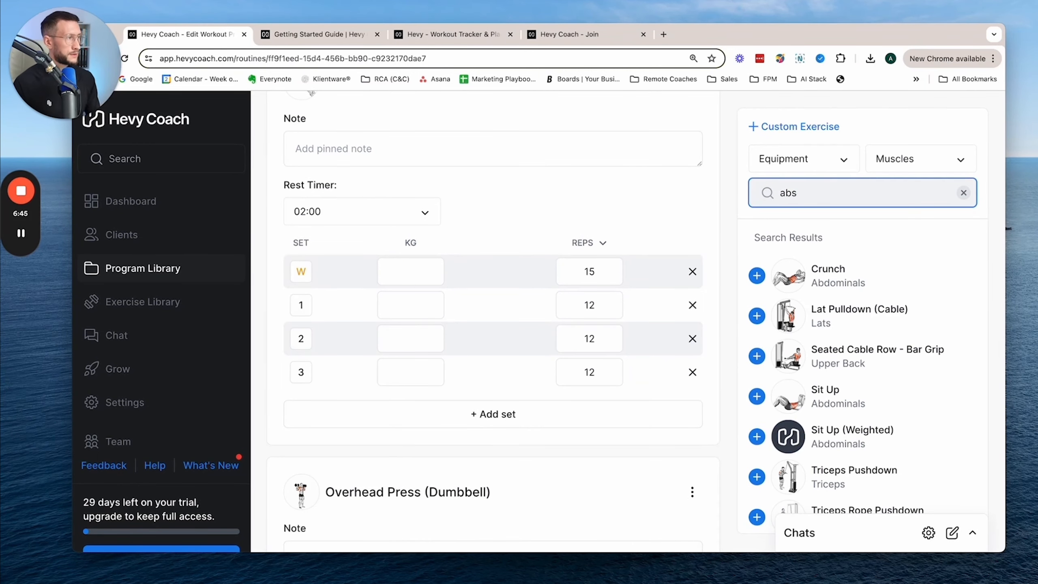
pyautogui.click(864, 194)
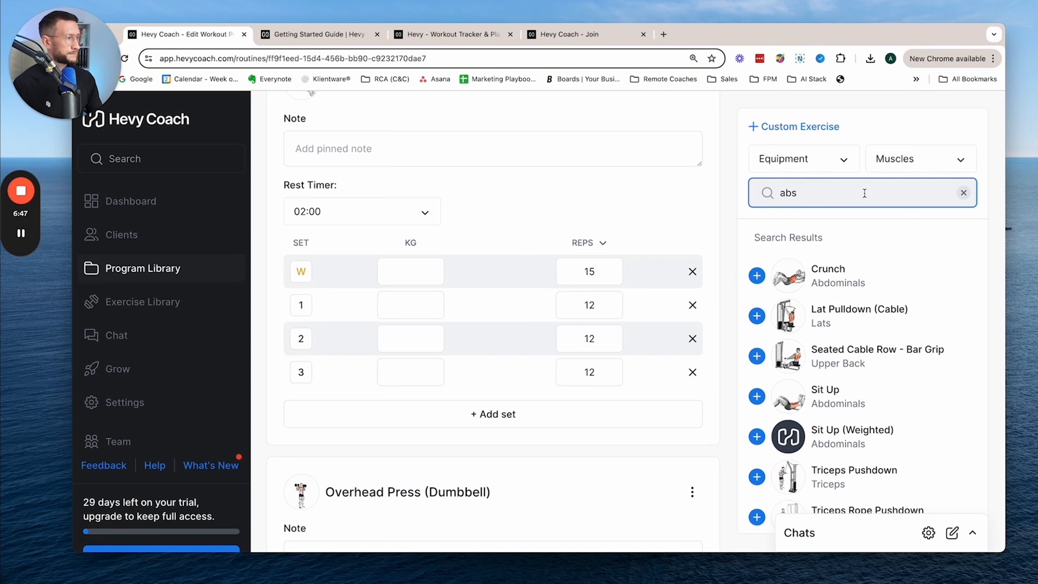
pyautogui.scroll(-2, 874, 289)
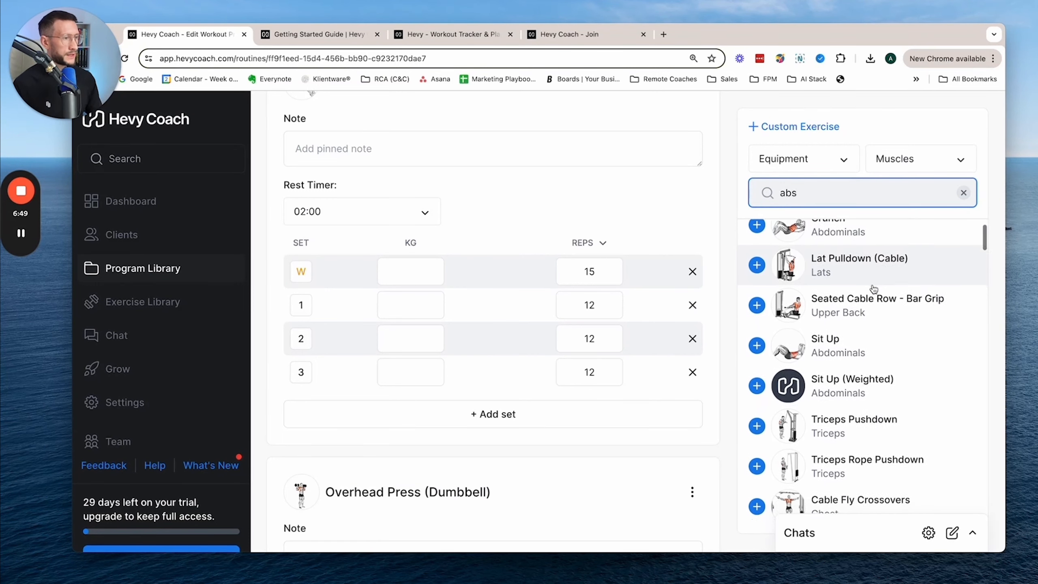
# - Add the Crunch exercise to the end of the Push routine and set its first set to 10 reps
pyautogui.scroll(-5, 579, 340)
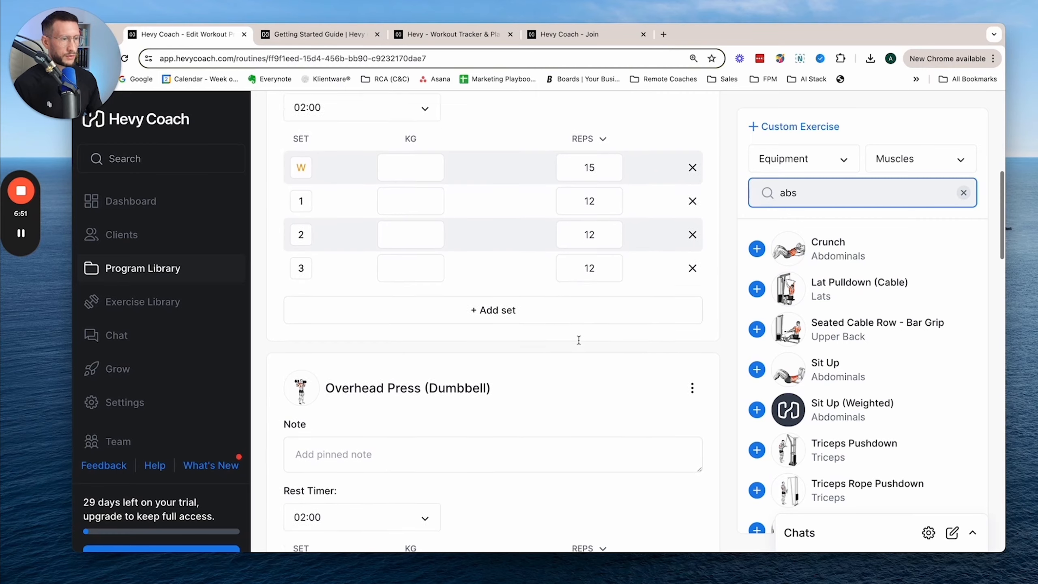
pyautogui.scroll(-8, 578, 340)
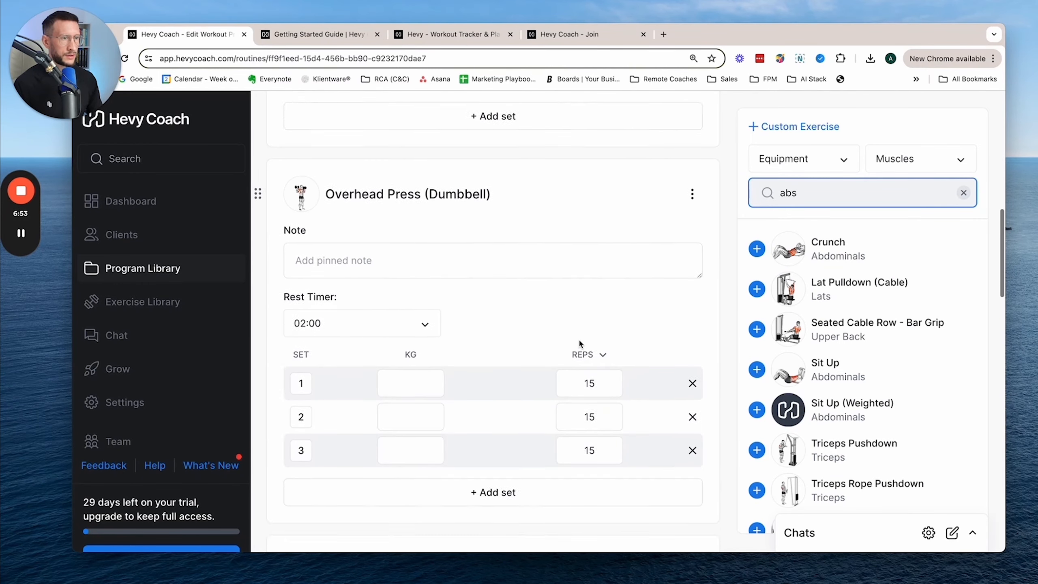
pyautogui.scroll(-4, 579, 339)
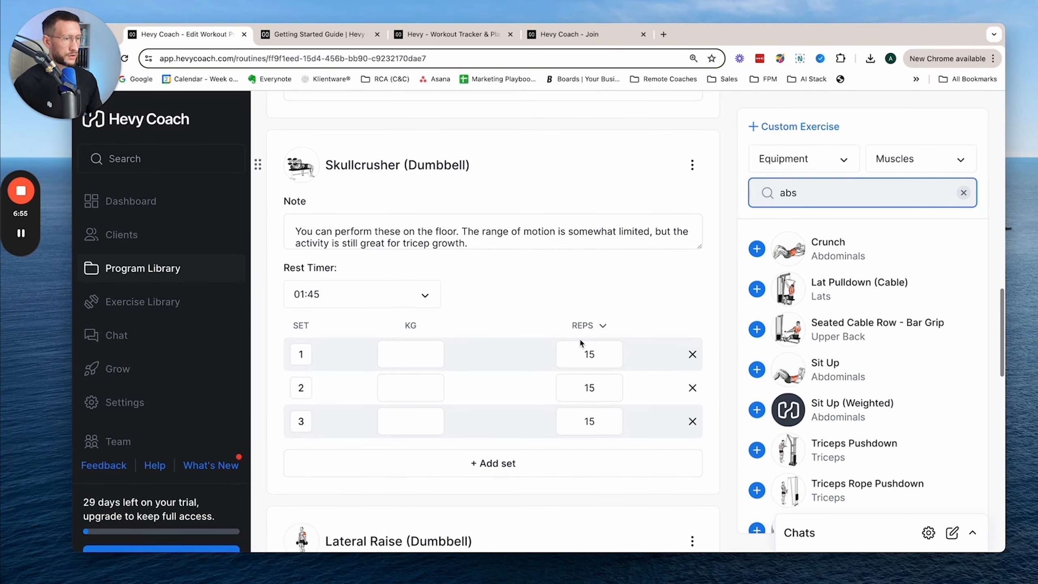
pyautogui.scroll(-9, 579, 338)
pyautogui.scroll(-10, 582, 341)
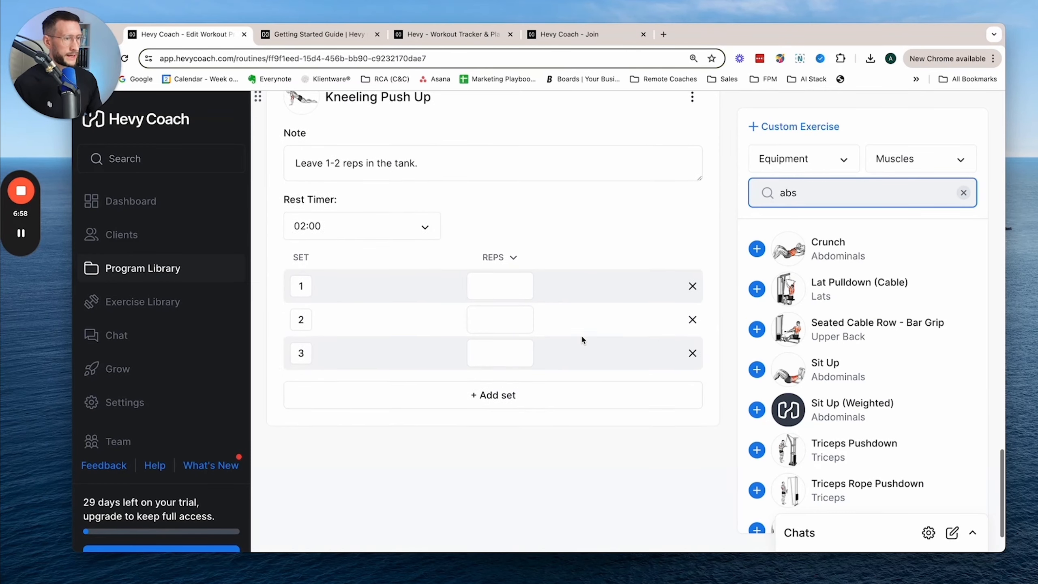
pyautogui.scroll(1, 583, 341)
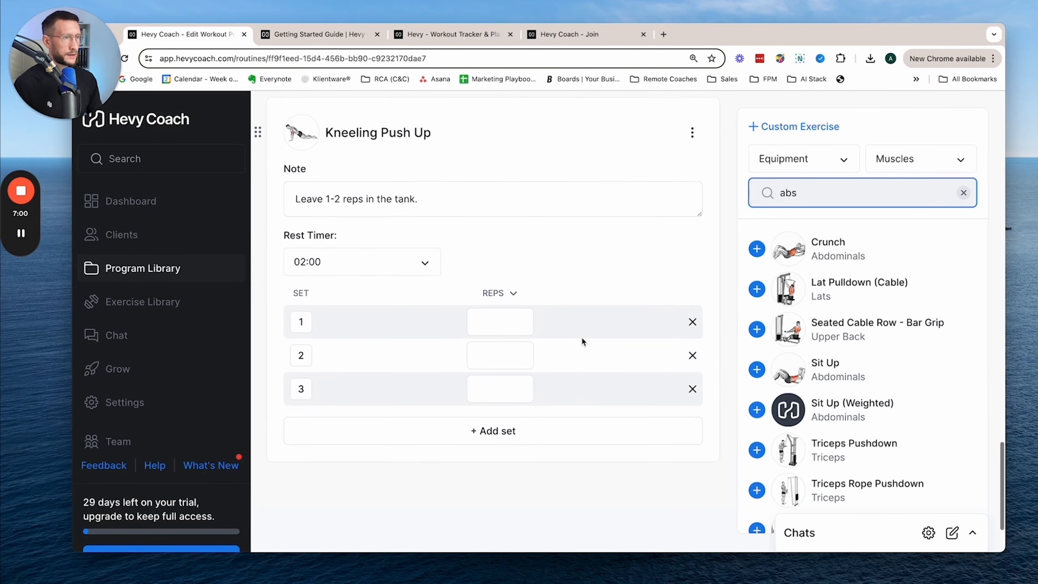
pyautogui.scroll(-3, 581, 337)
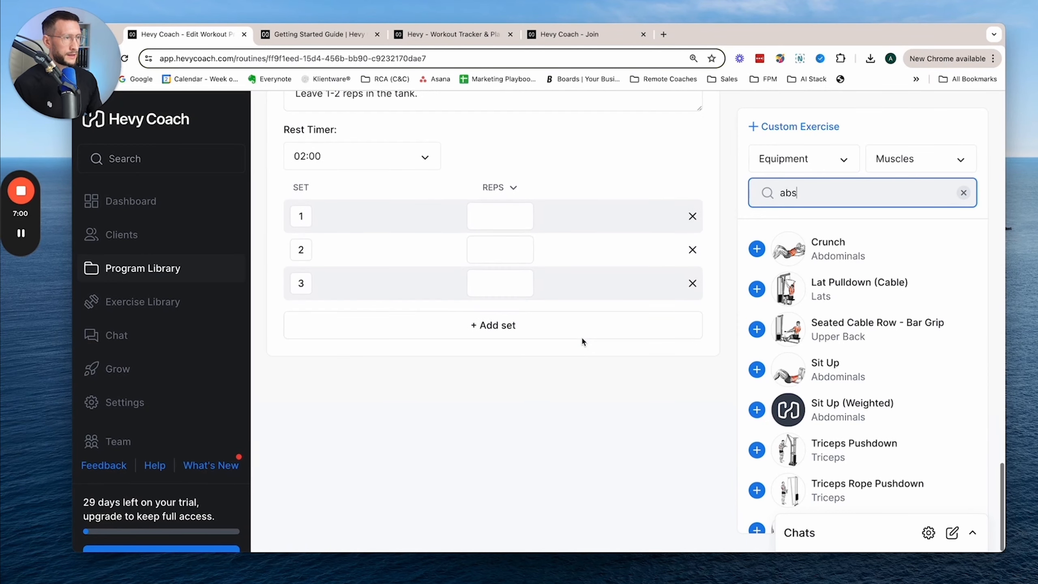
pyautogui.click(757, 248)
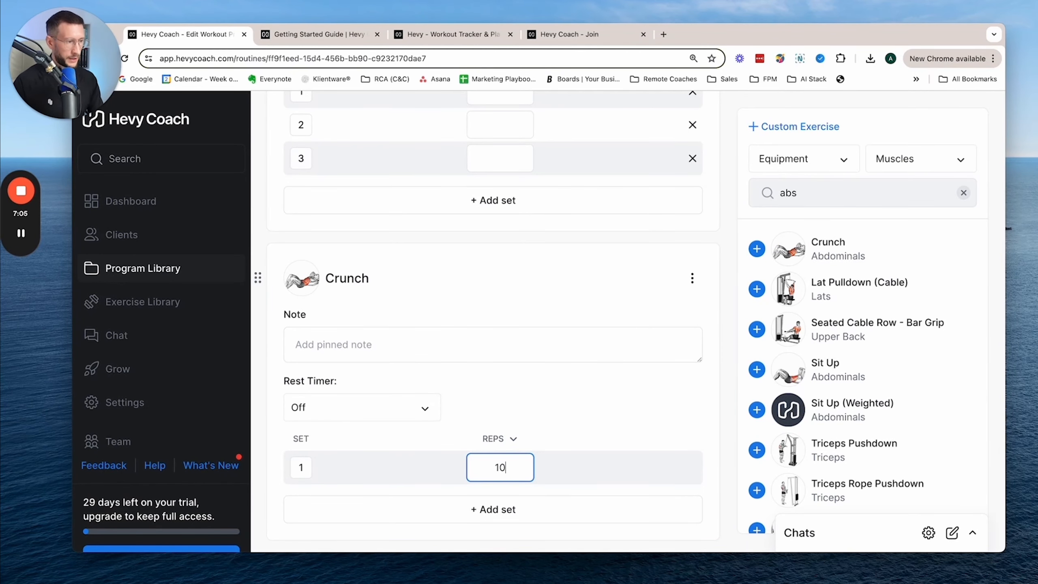
pyautogui.write('10')
pyautogui.click(570, 457)
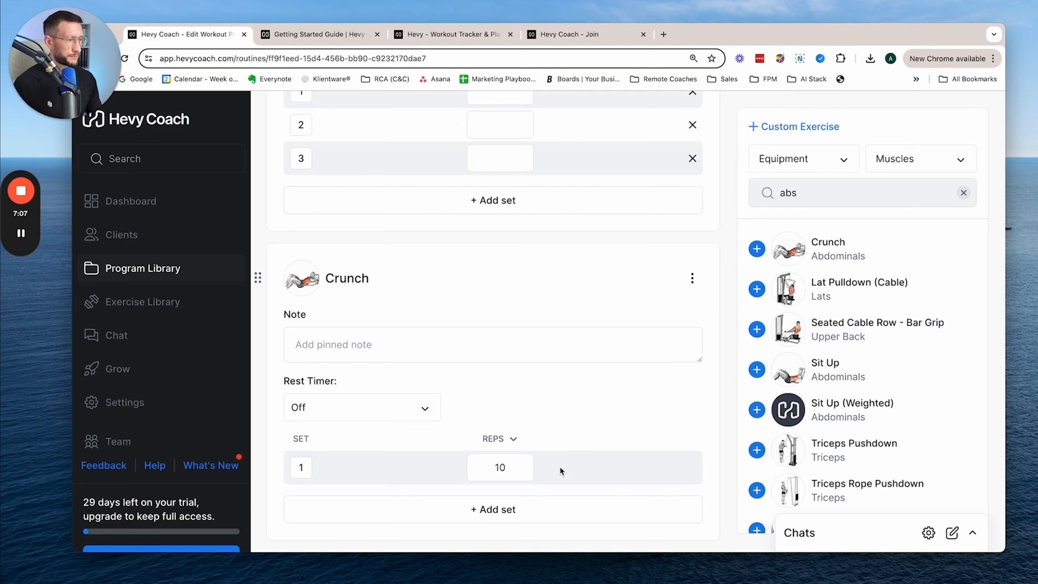
# - Add a second Crunch set with 10 reps and a third set with its reps left blank
pyautogui.scroll(-1, 560, 466)
pyautogui.click(521, 491)
pyautogui.click(503, 481)
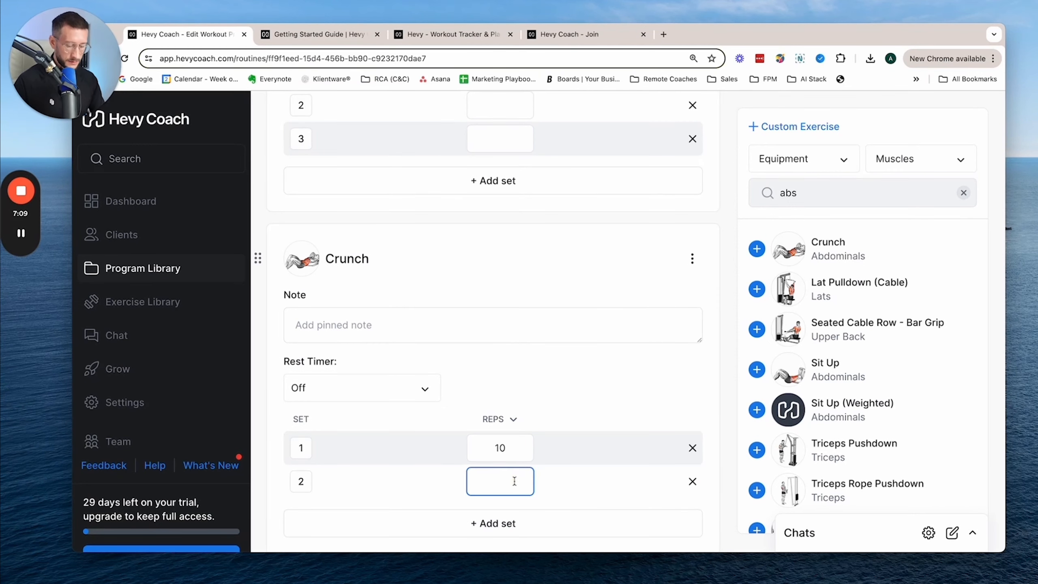
pyautogui.click(517, 524)
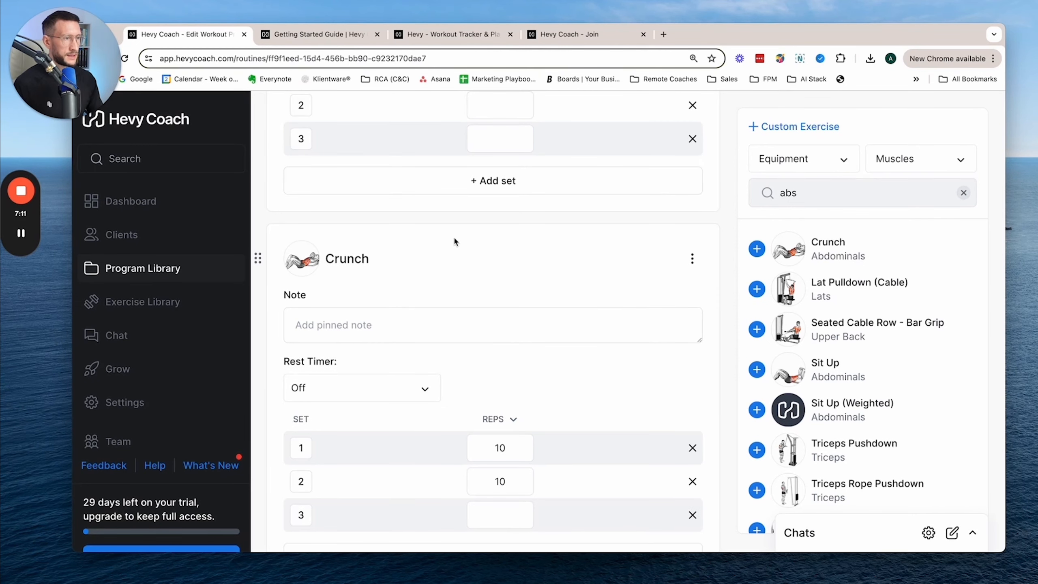
# - Move the Crunch exercise above Kneeling Push Up, and return it to its place below Kneeling Push Up
pyautogui.moveTo(454, 239)
pyautogui.mouseDown()
pyautogui.moveTo(452, 209)
pyautogui.moveTo(454, 240)
pyautogui.mouseUp()
pyautogui.scroll(3, 464, 242)
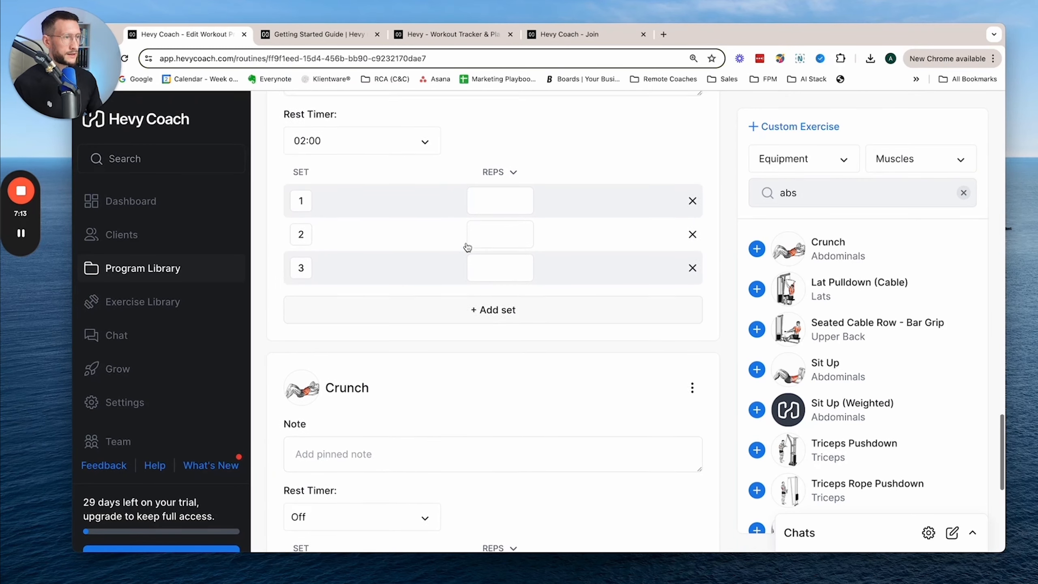
pyautogui.moveTo(452, 362); pyautogui.dragTo(455, 252)
pyautogui.scroll(3, 518, 327)
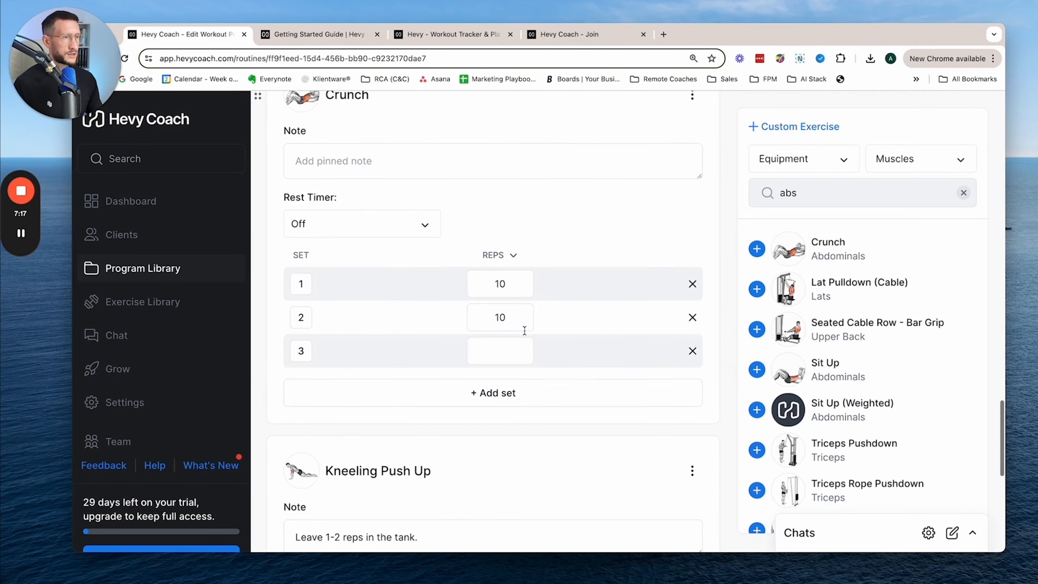
pyautogui.scroll(-6, 527, 327)
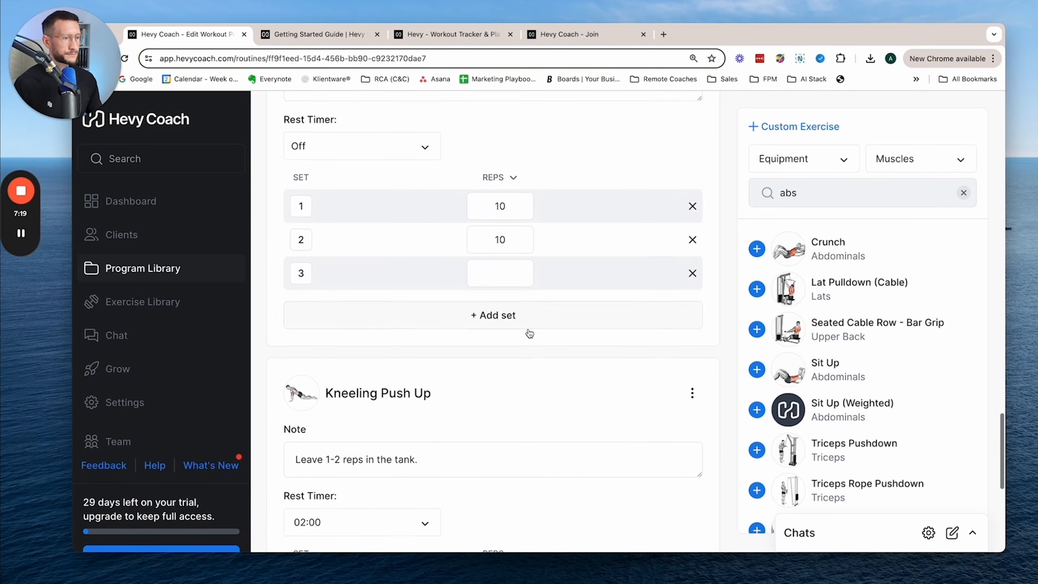
pyautogui.scroll(3, 411, 361)
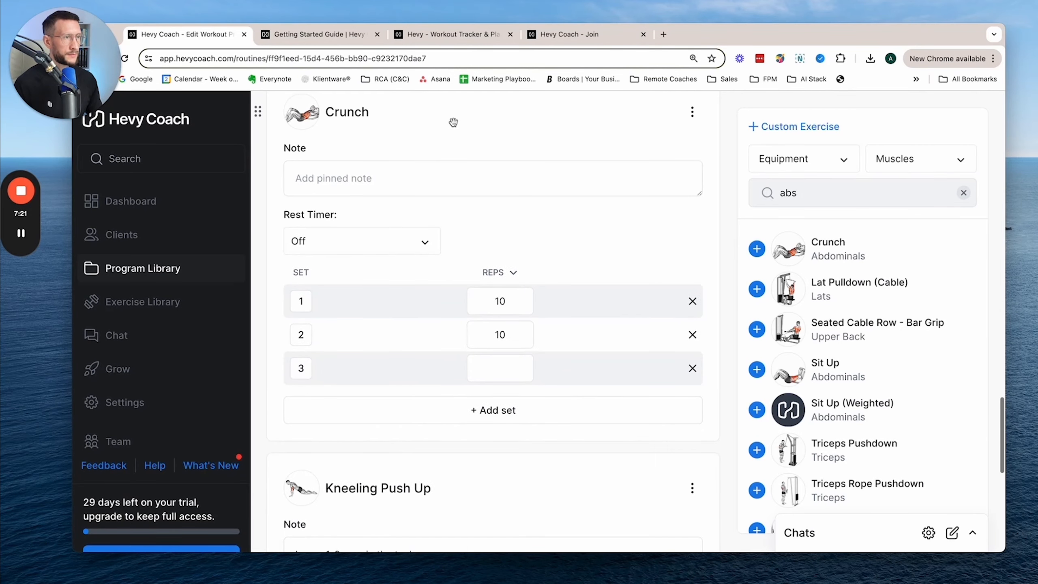
pyautogui.moveTo(452, 120); pyautogui.dragTo(474, 373)
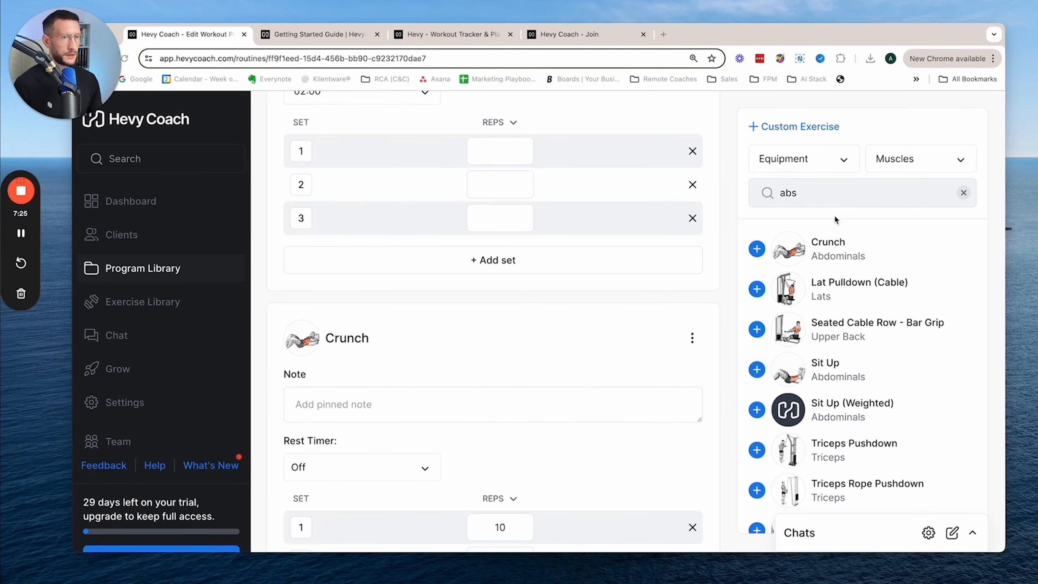
# - Filter the exercise search by the Glutes muscle group and look through the available equipment filter options
pyautogui.click(930, 164)
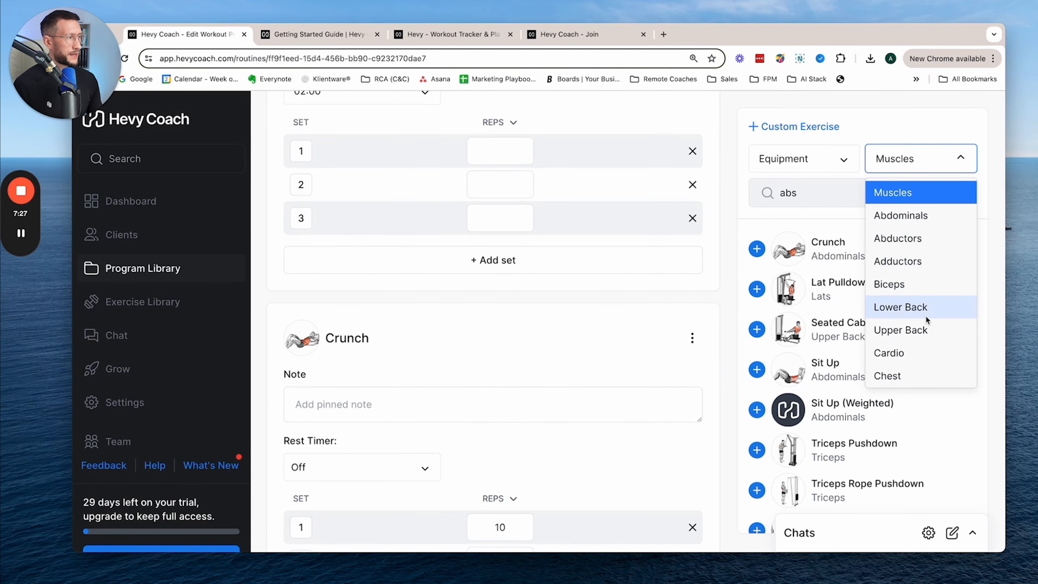
pyautogui.scroll(-1, 925, 314)
pyautogui.scroll(-4, 925, 314)
pyautogui.scroll(1, 920, 310)
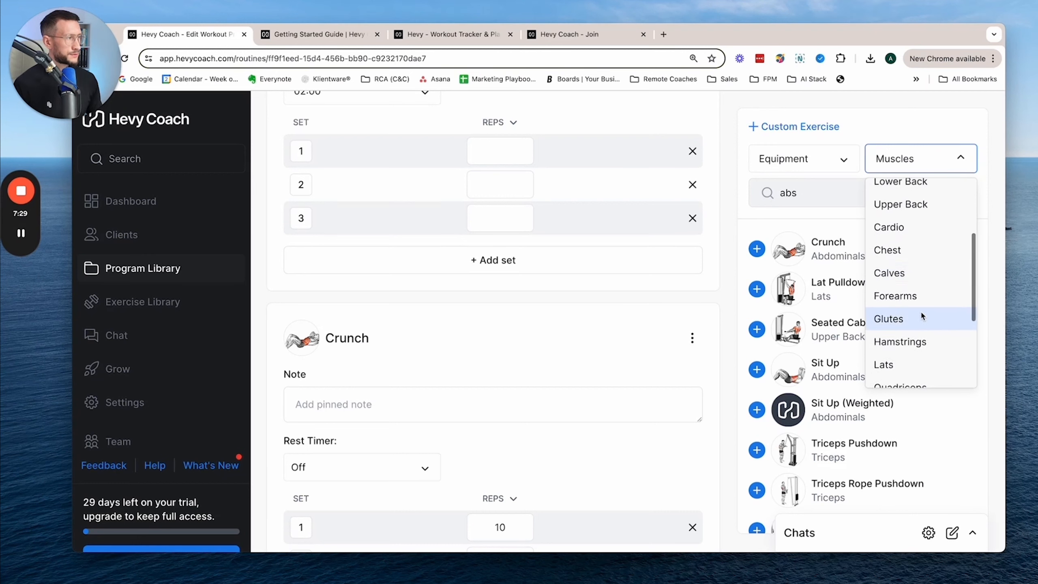
pyautogui.click(920, 310)
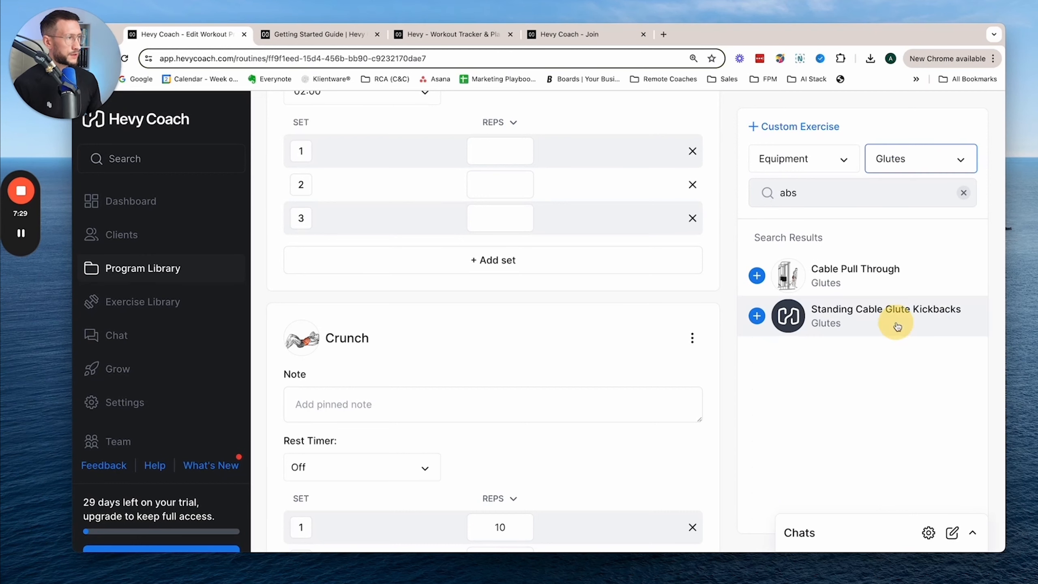
pyautogui.click(836, 167)
pyautogui.scroll(-1, 833, 297)
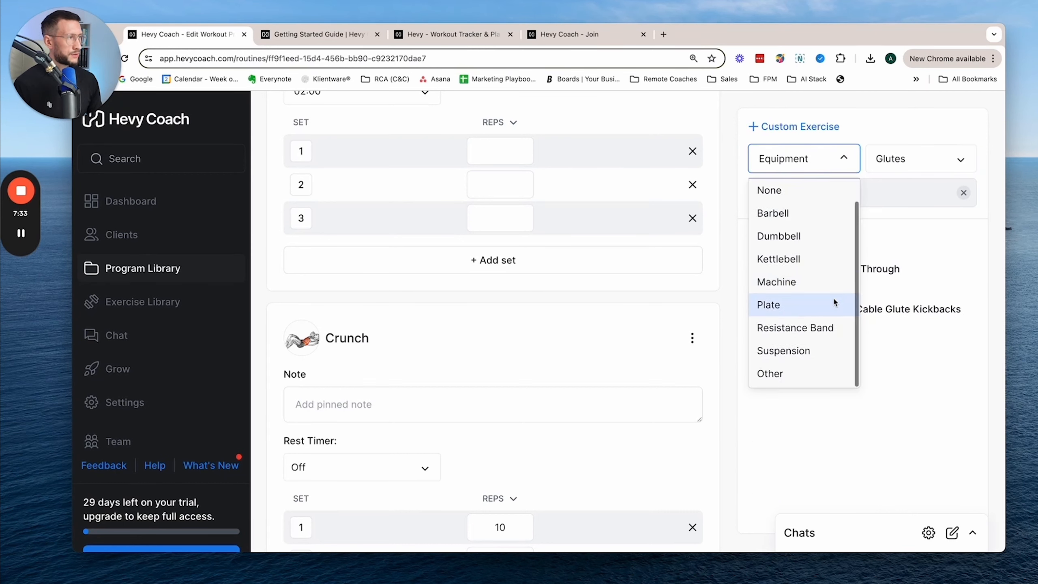
pyautogui.scroll(1, 827, 266)
# - Open the custom exercise form and examine its fields, from image, name and type to instructions and video attachment
pyautogui.click(887, 126)
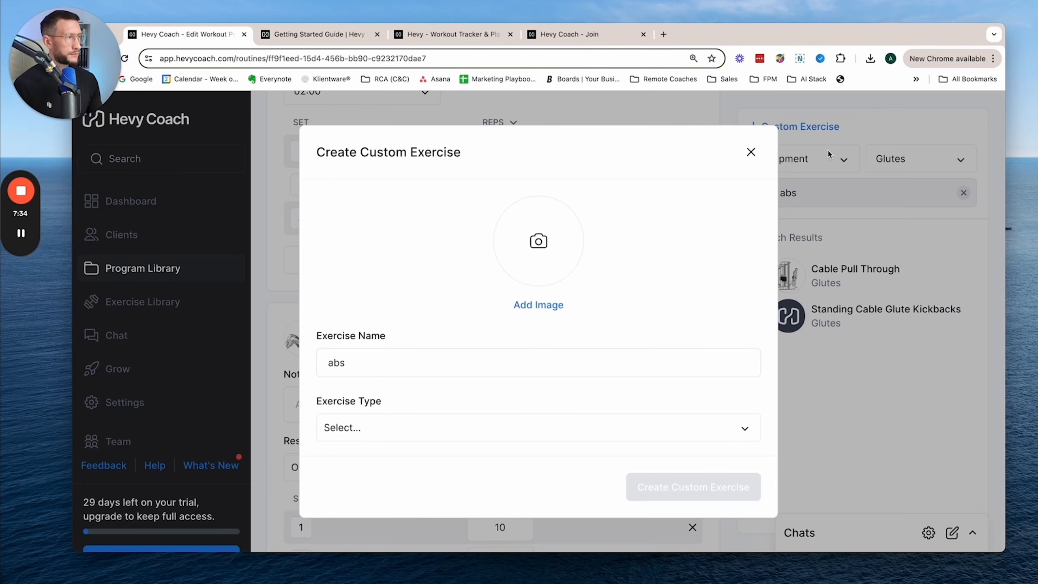
pyautogui.click(750, 152)
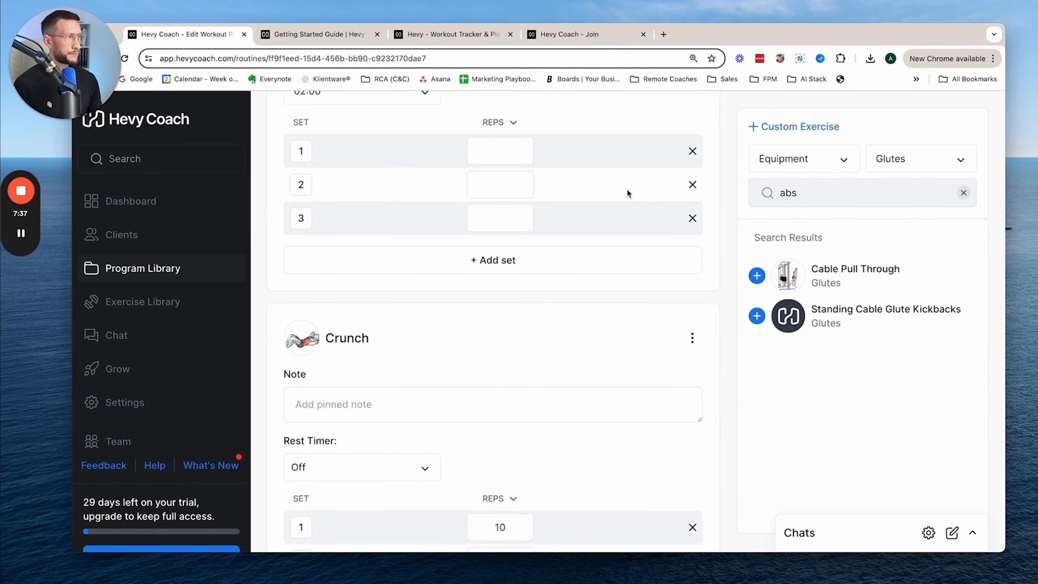
pyautogui.click(778, 129)
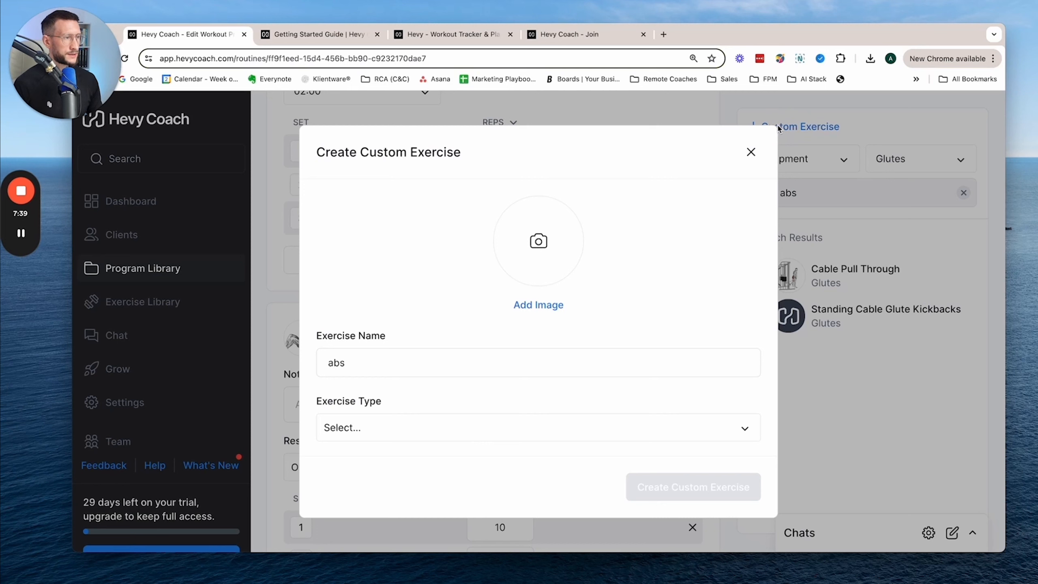
pyautogui.scroll(-10, 593, 260)
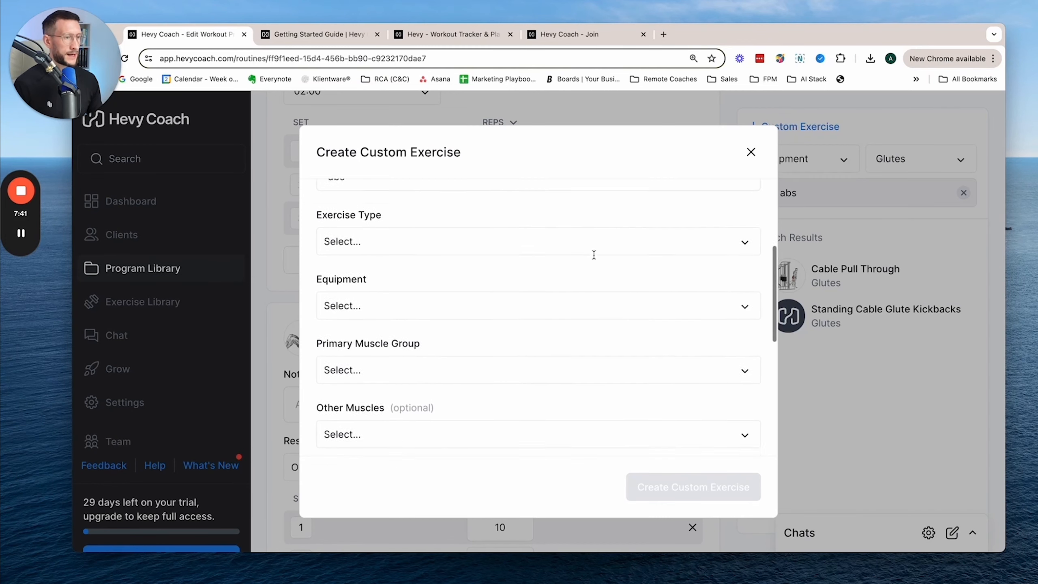
pyautogui.scroll(-8, 594, 259)
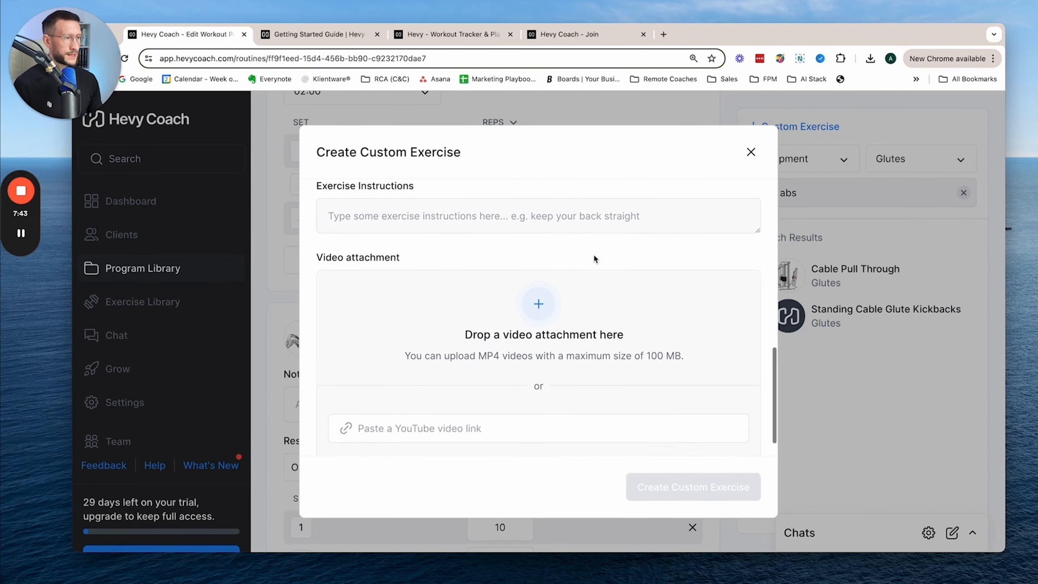
pyautogui.scroll(15, 594, 259)
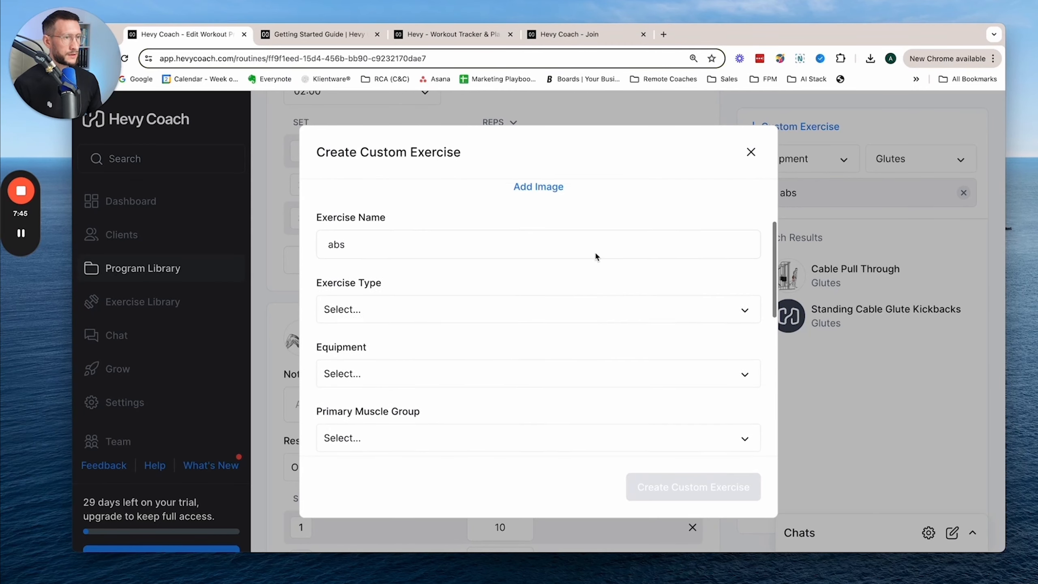
pyautogui.scroll(-3, 541, 315)
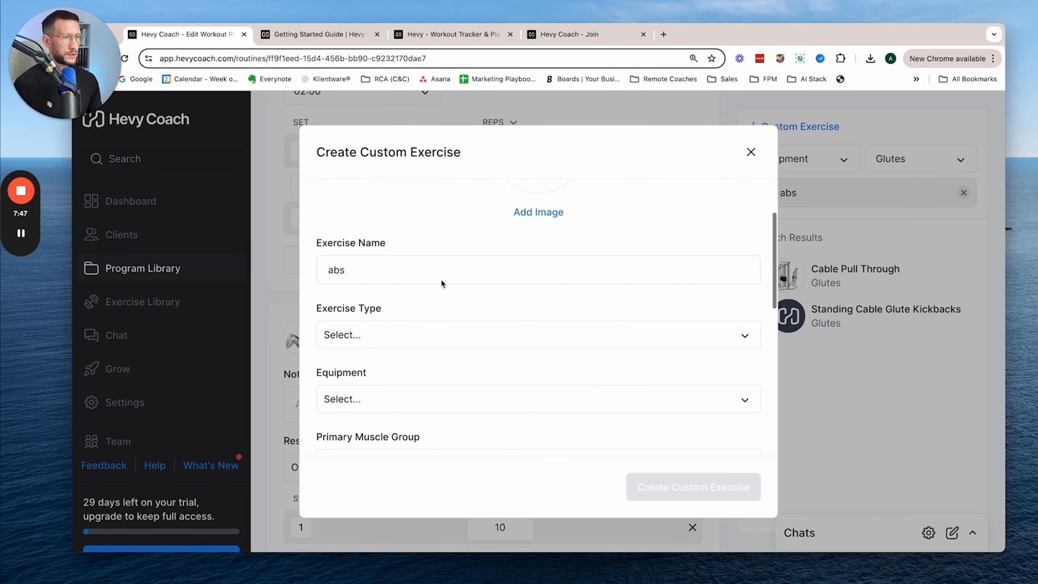
pyautogui.scroll(-3, 514, 283)
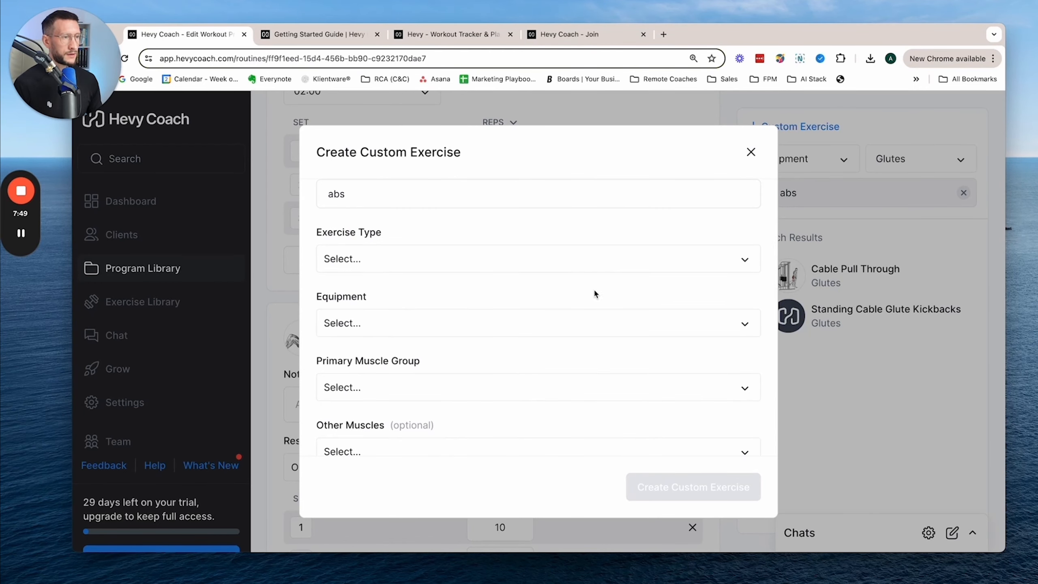
pyautogui.scroll(-5, 595, 296)
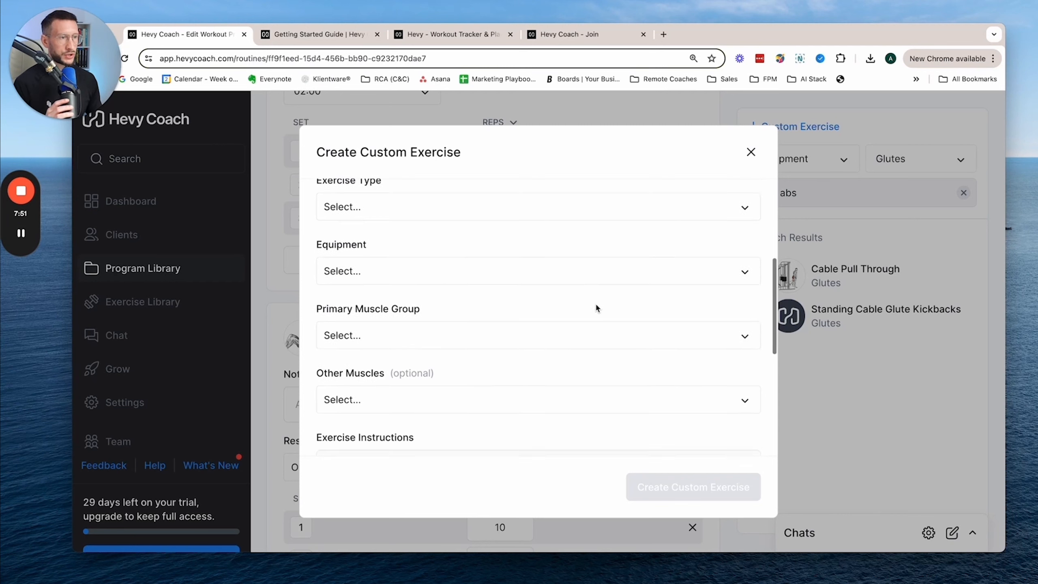
# - Set the primary muscle group of the custom exercise to Abductors
pyautogui.scroll(-1, 563, 289)
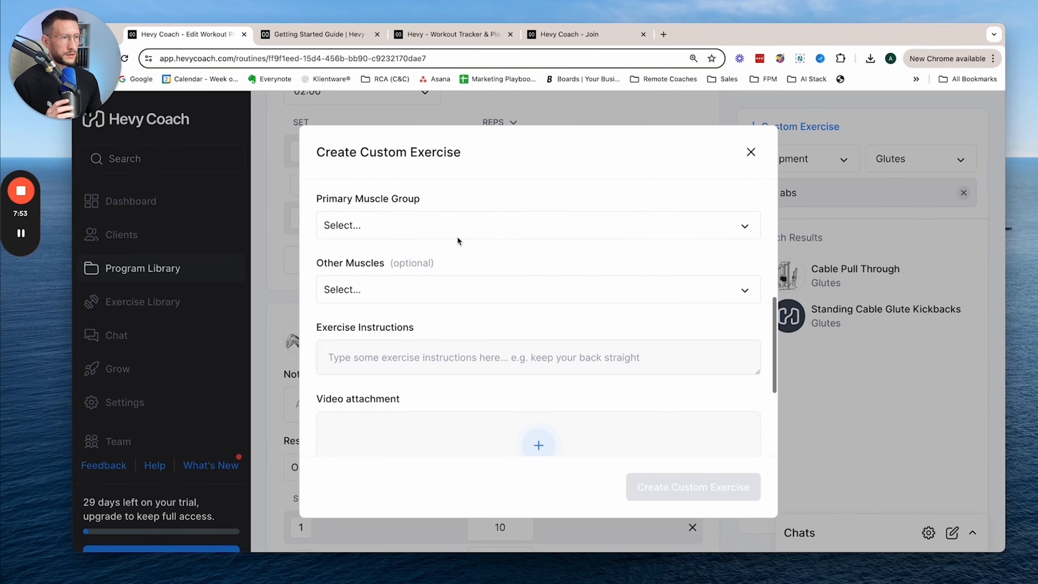
pyautogui.click(538, 227)
pyautogui.click(459, 287)
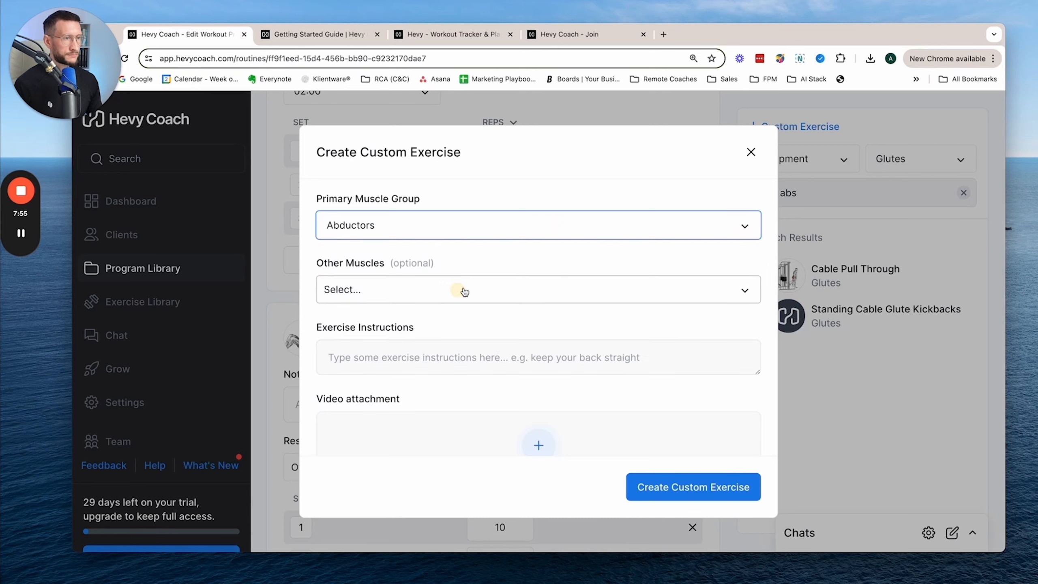
# - Add Abductors as the optional other muscle of the custom exercise and go to its exercise instructions
pyautogui.click(474, 293)
pyautogui.click(459, 344)
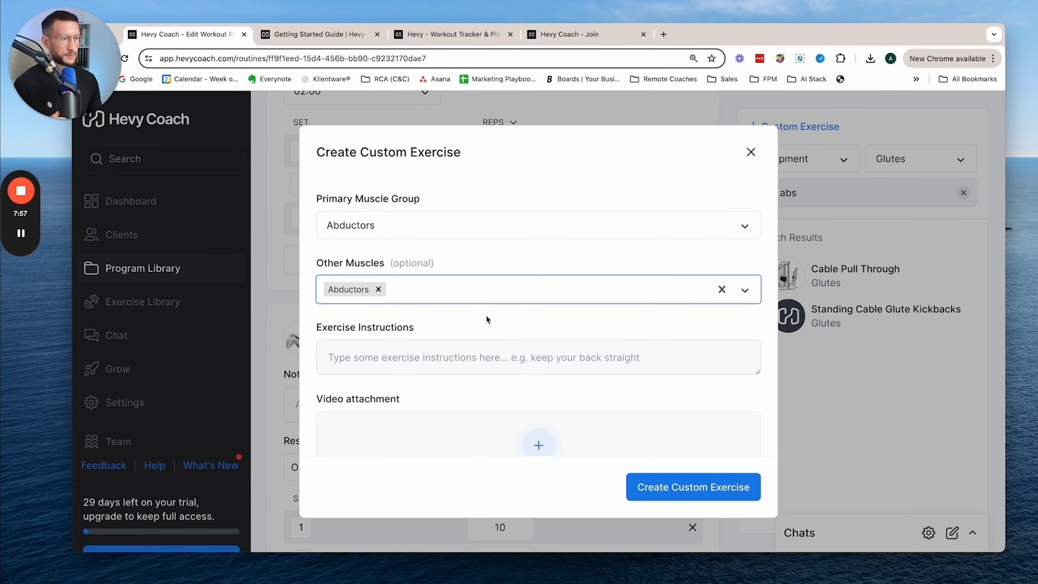
pyautogui.scroll(-2, 489, 319)
pyautogui.click(415, 277)
pyautogui.scroll(-2, 588, 304)
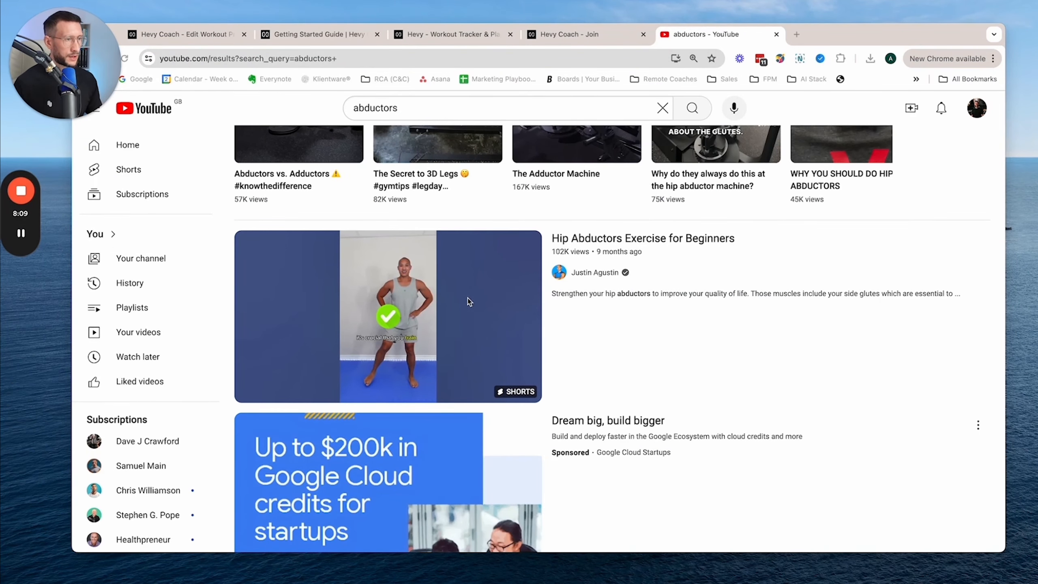
# - In the YouTube results for abductors, copy the share link of "How to PROPERLY Use the Abductor & Adductor Machine"
pyautogui.scroll(-10, 606, 298)
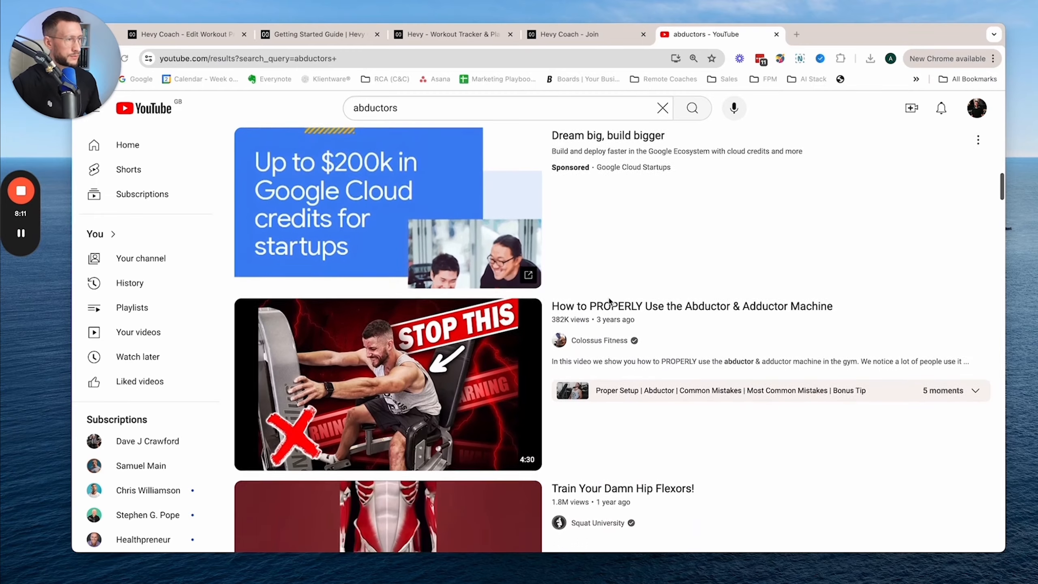
pyautogui.scroll(1, 609, 301)
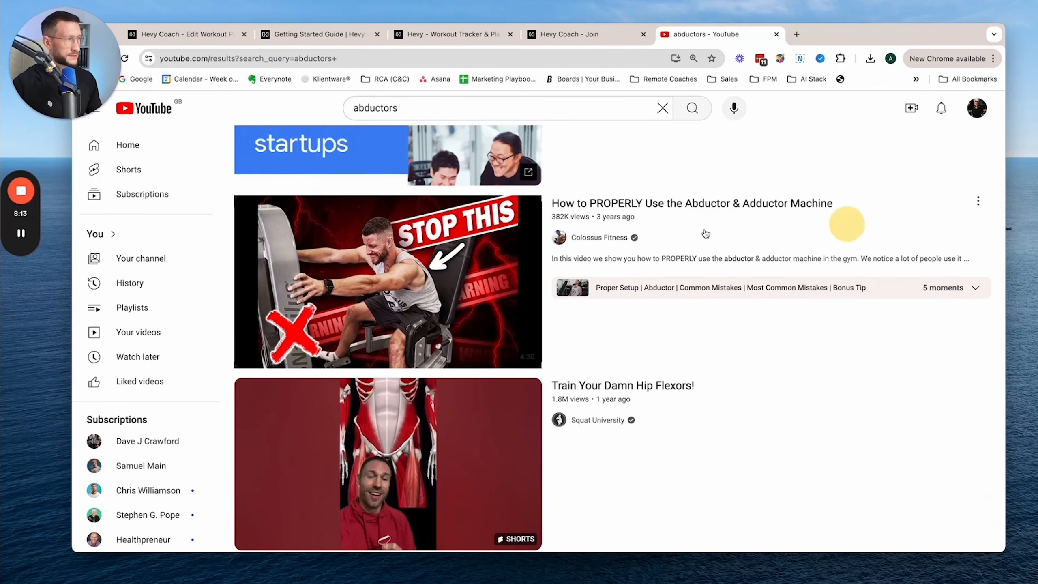
pyautogui.click(977, 203)
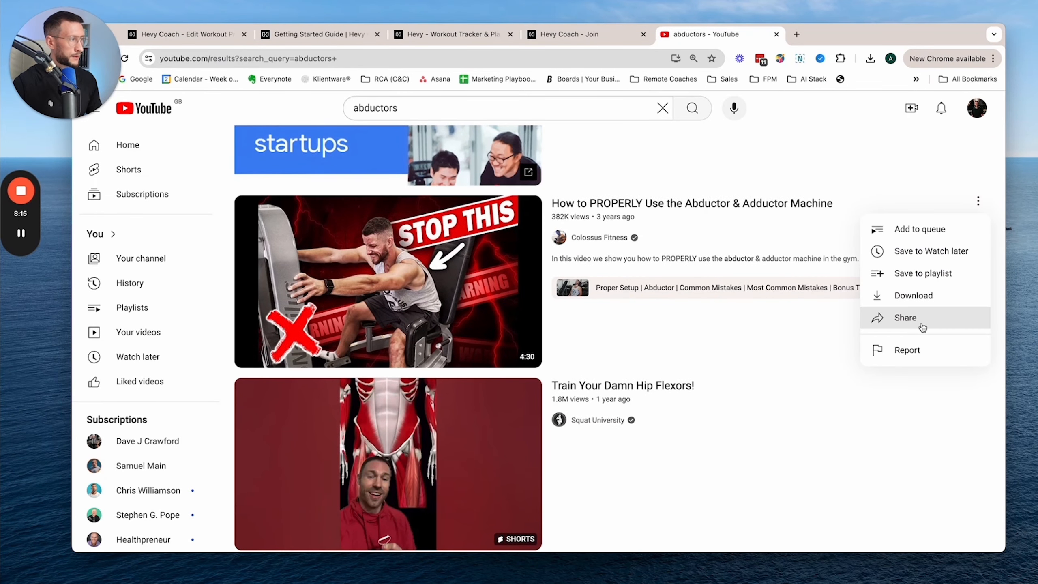
pyautogui.click(917, 321)
pyautogui.click(658, 389)
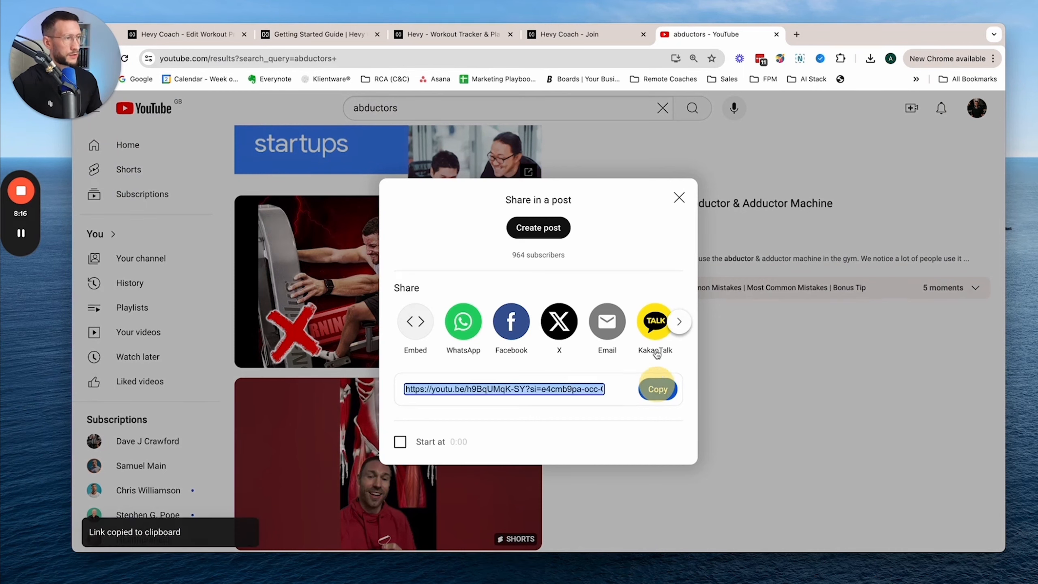
# - Back in Hevy Coach, attach the copied YouTube link as the custom exercise's video, and close the form without creating the exercise
pyautogui.click(301, 36)
pyautogui.click(184, 34)
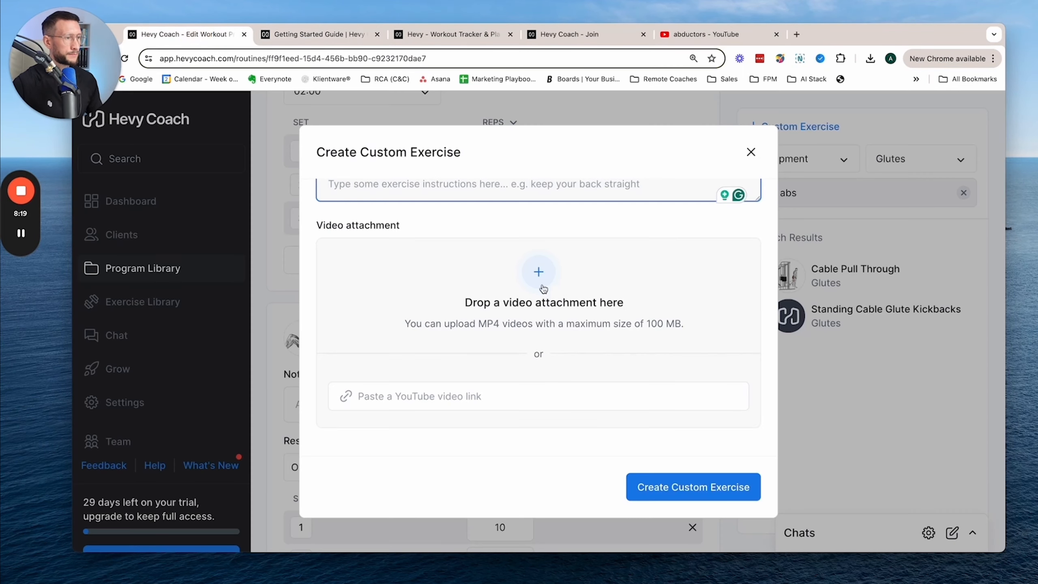
pyautogui.click(427, 399)
pyautogui.press('super+v')
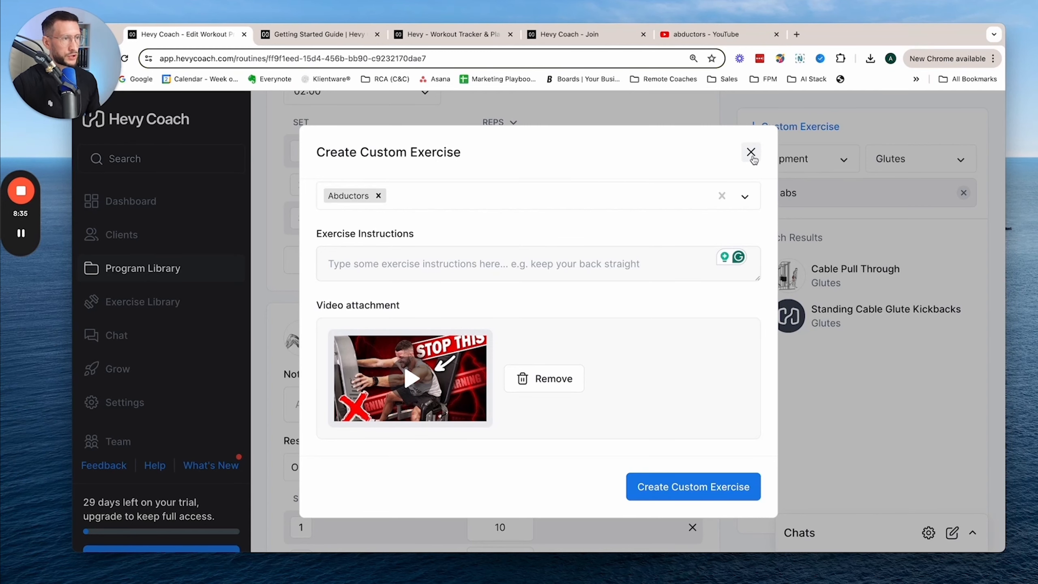
pyautogui.click(750, 153)
pyautogui.click(709, 362)
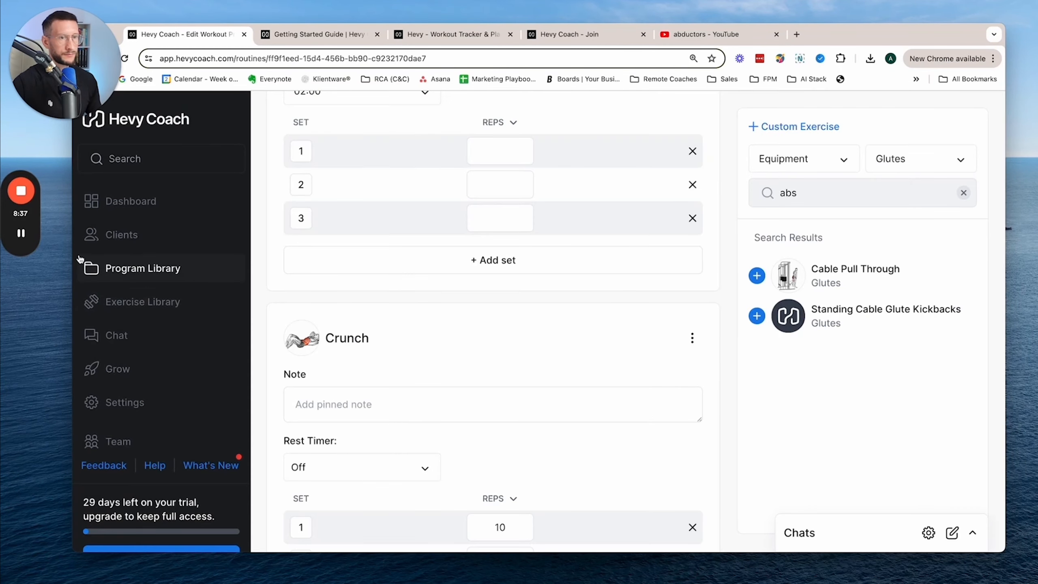
# - Open the Exercise Library and browse the list of all exercises down to the hip exercises
pyautogui.click(141, 302)
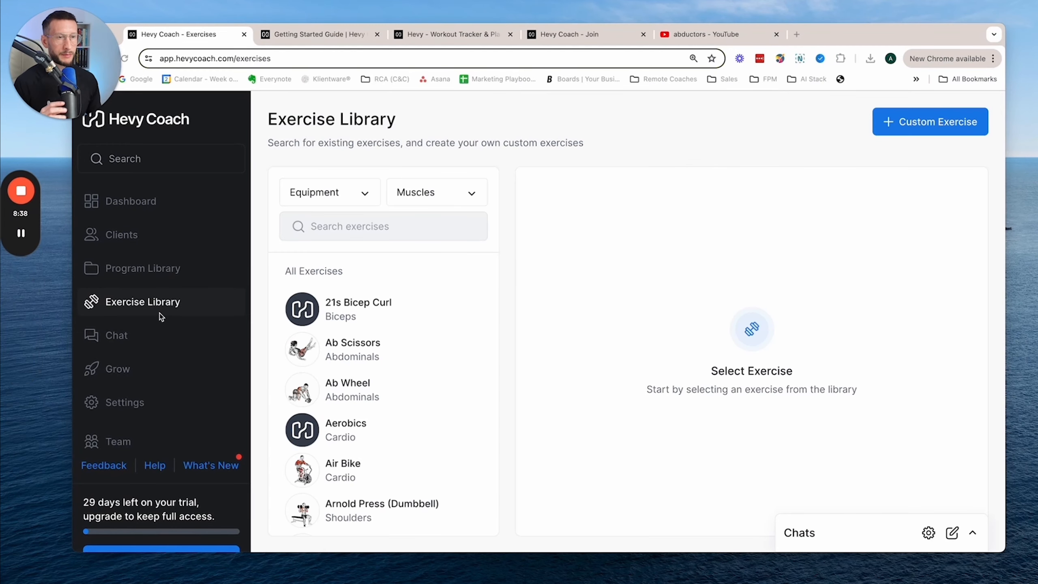
pyautogui.scroll(-20, 415, 314)
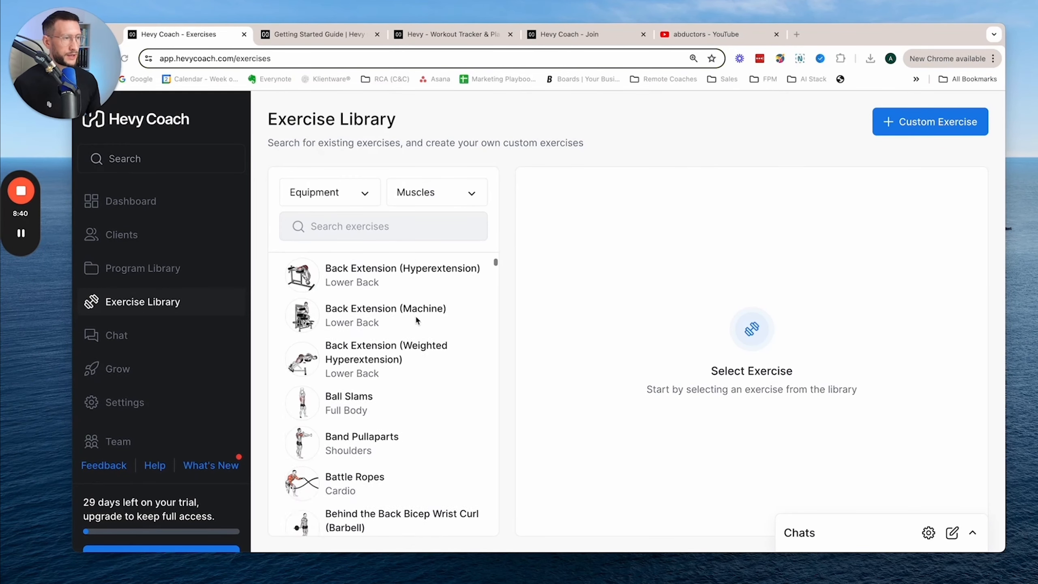
pyautogui.scroll(-20, 417, 319)
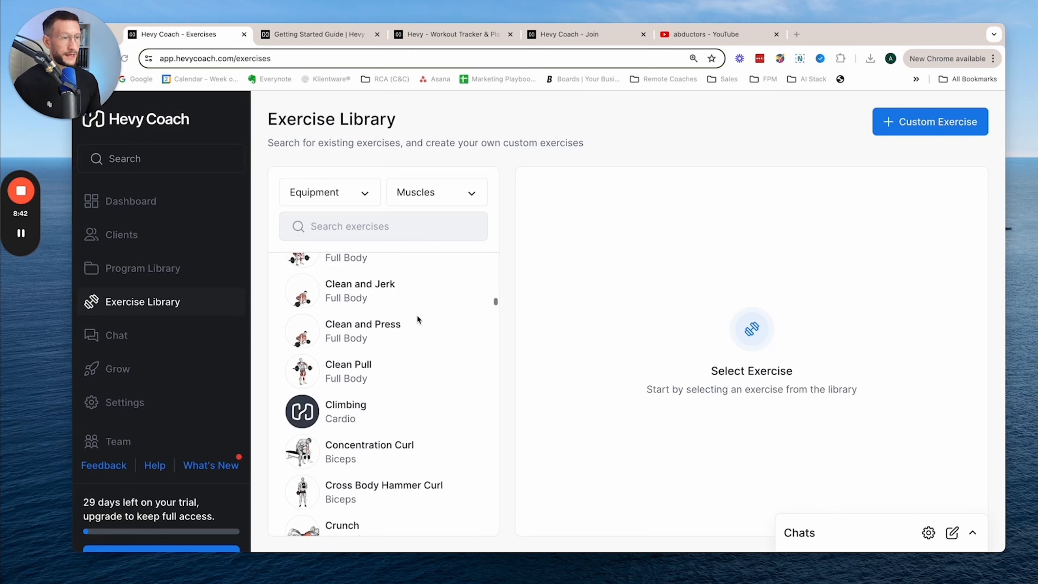
pyautogui.scroll(-20, 419, 314)
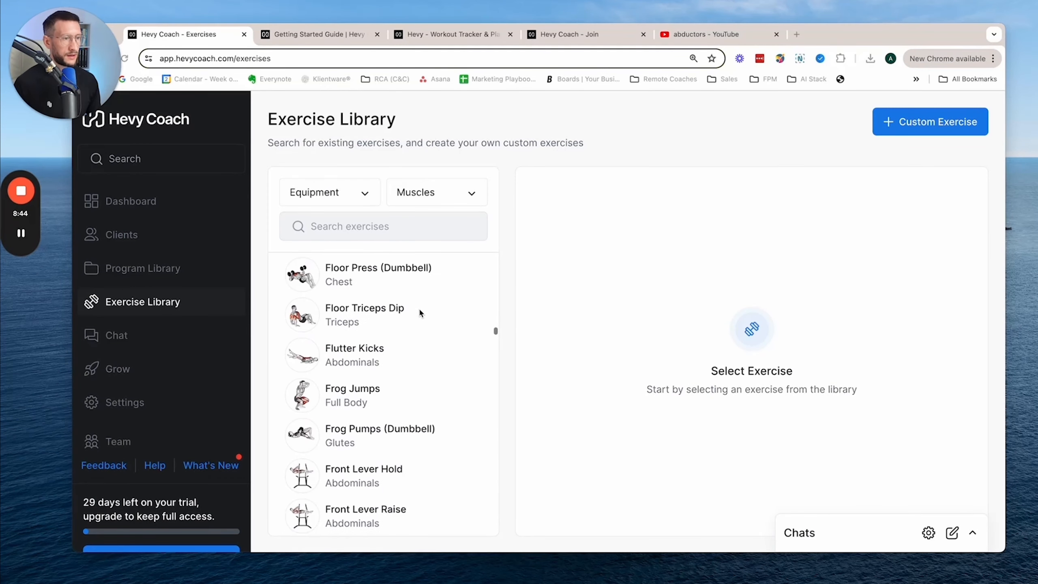
pyautogui.scroll(-10, 420, 305)
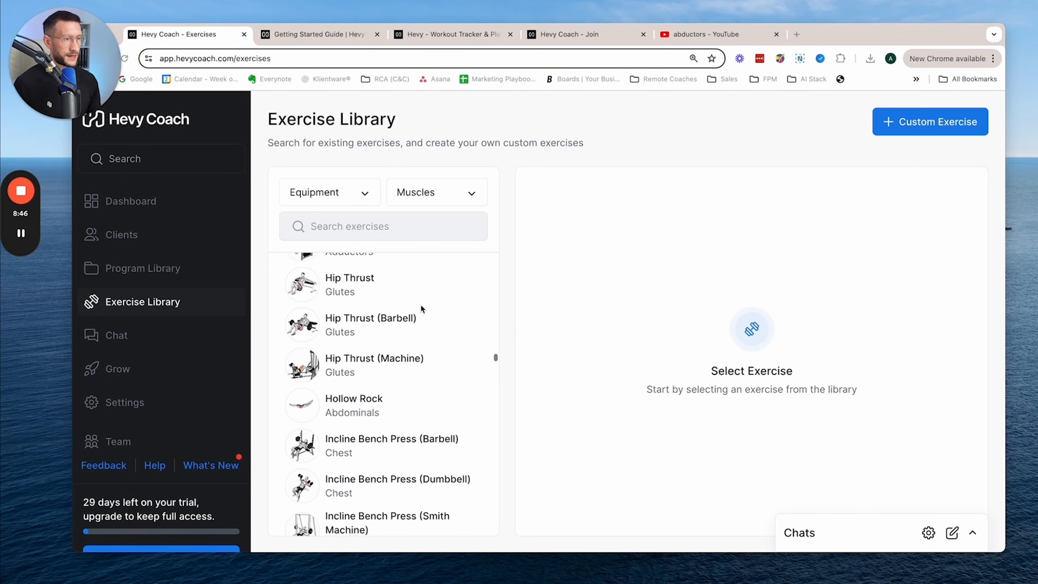
pyautogui.scroll(5, 420, 303)
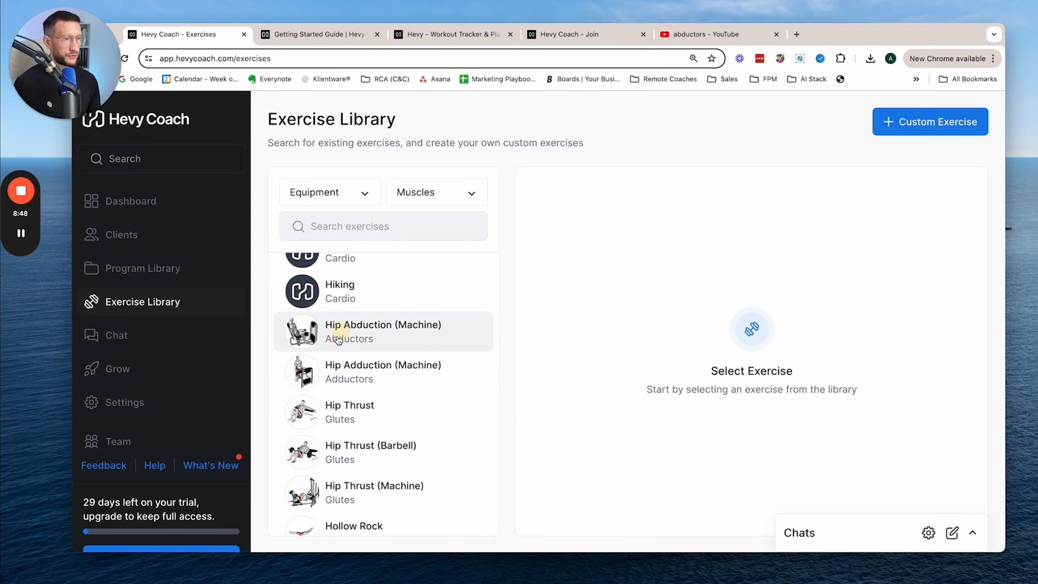
# - Open the Hip Abduction (Machine) exercise and read its details and exercise instructions
pyautogui.click(343, 333)
pyautogui.scroll(-6, 650, 349)
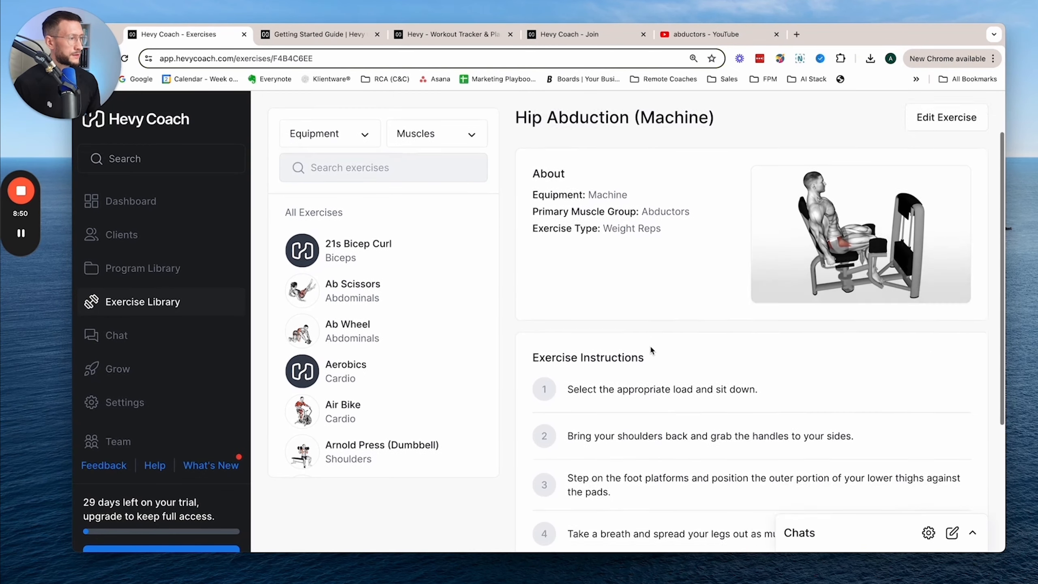
pyautogui.scroll(6, 650, 346)
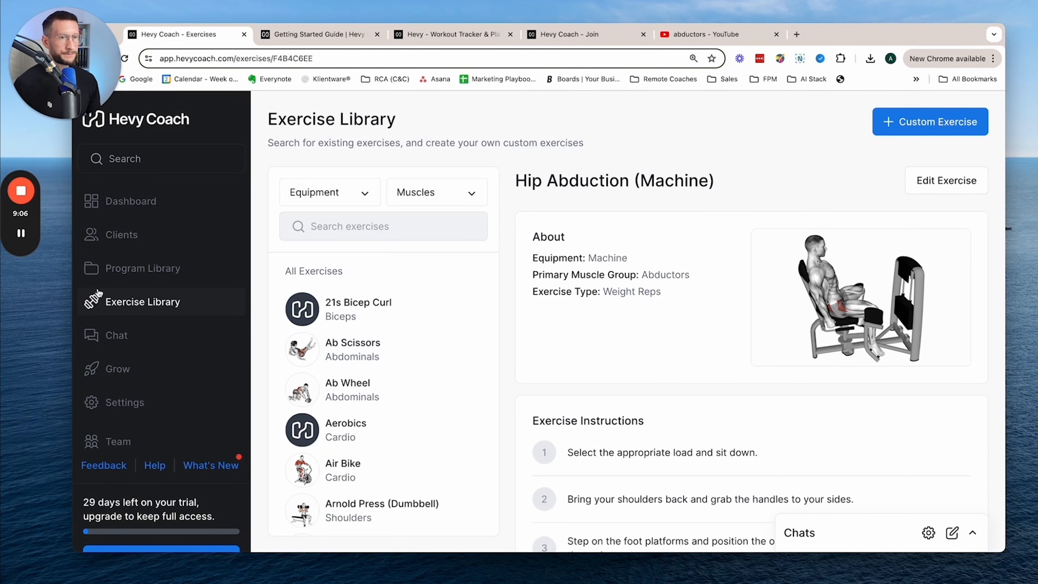
# - Revisit the Clients, Exercise Library and Program Library pages, and check the sample client's options in the client list
pyautogui.click(122, 236)
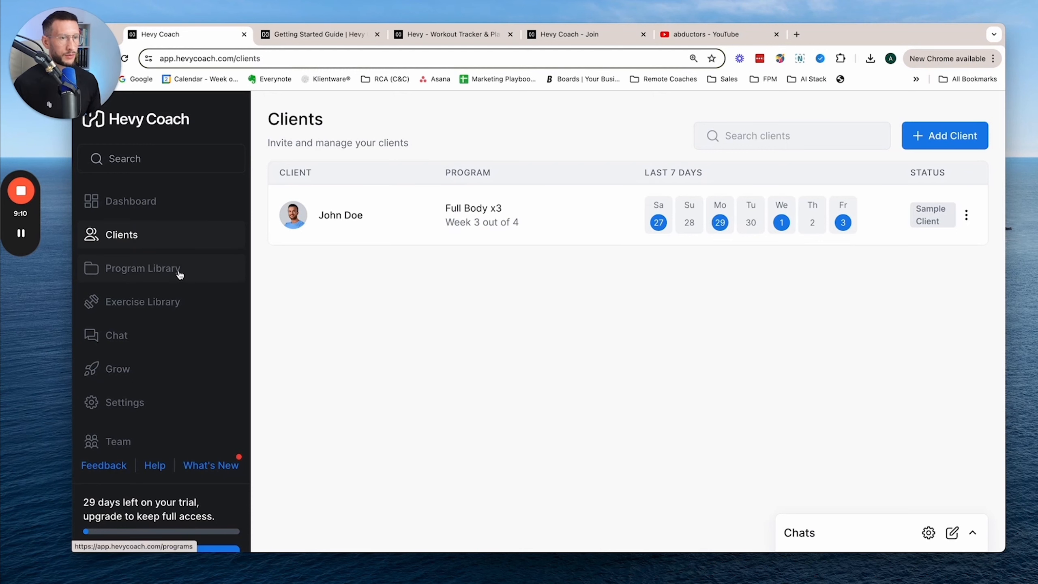
pyautogui.click(169, 301)
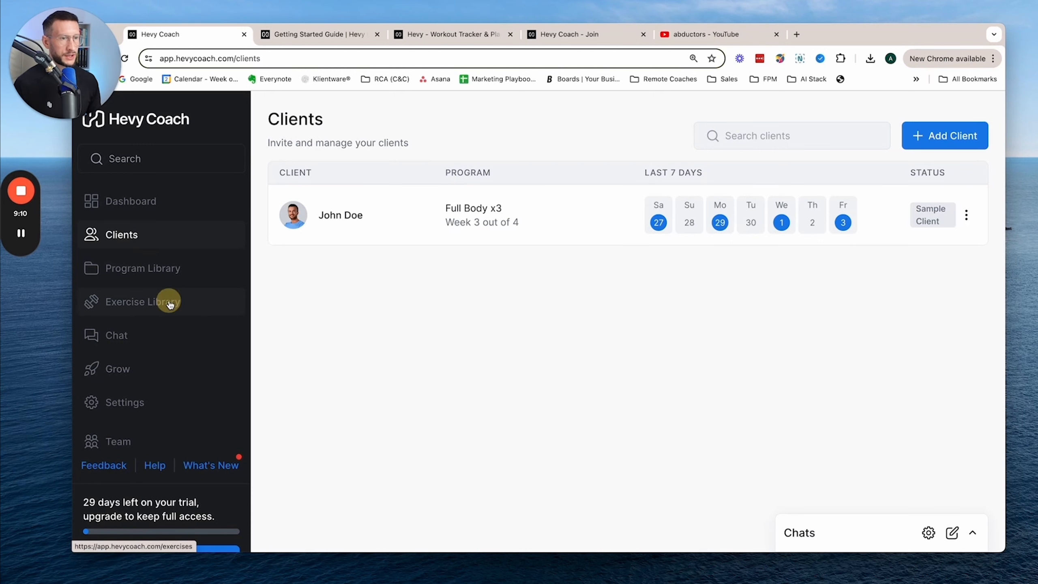
pyautogui.click(160, 263)
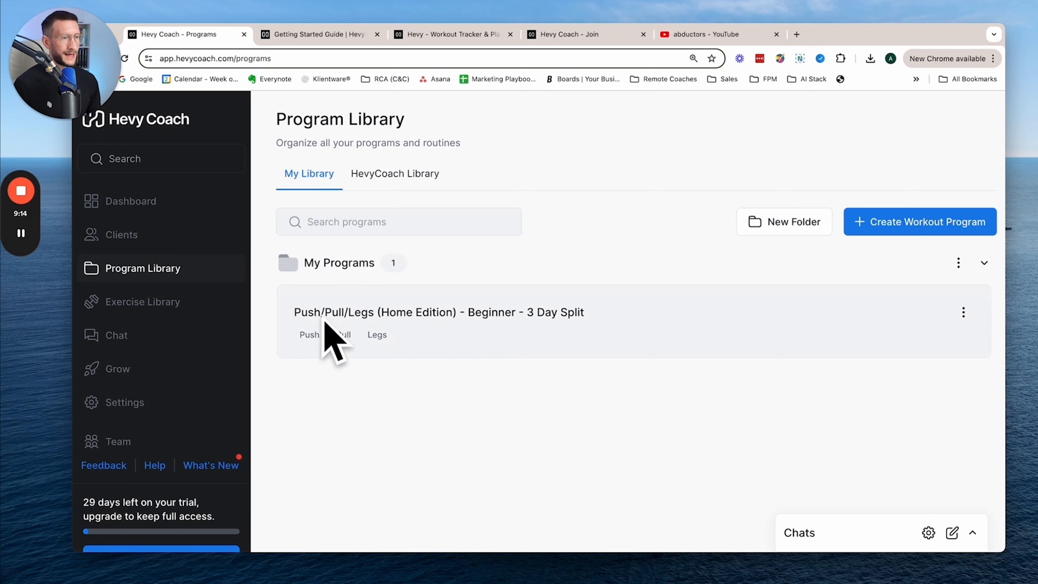
pyautogui.click(169, 236)
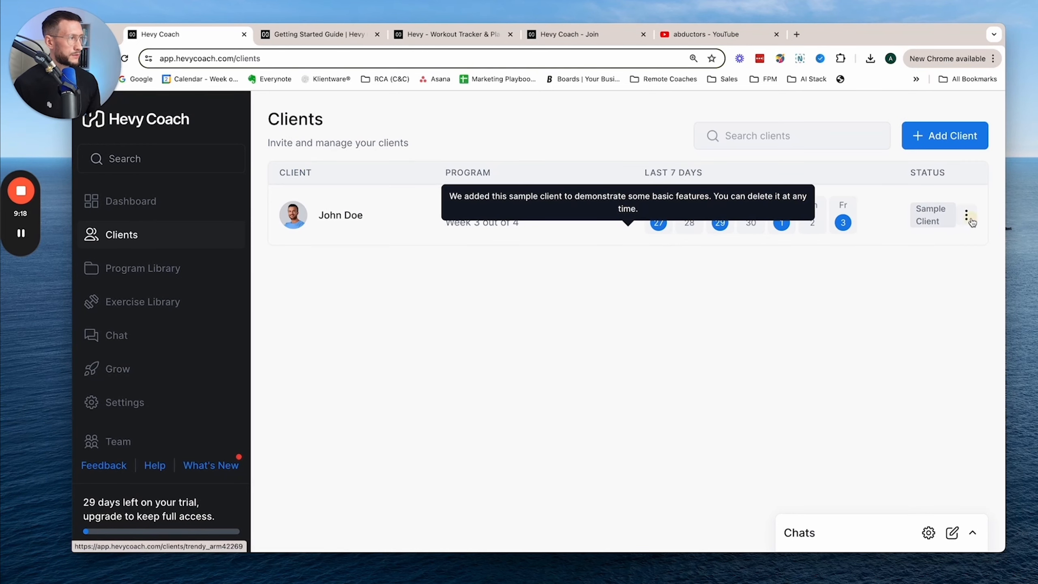
pyautogui.click(971, 221)
pyautogui.click(971, 221)
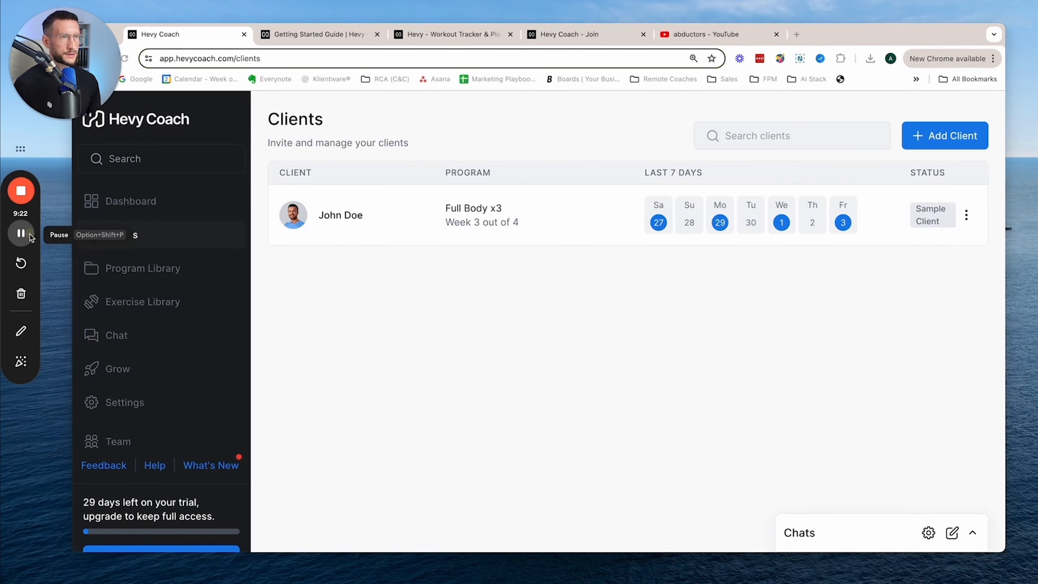
# - Open the sample client's active Full Body x3 program for editing
pyautogui.click(451, 216)
pyautogui.scroll(-3, 787, 301)
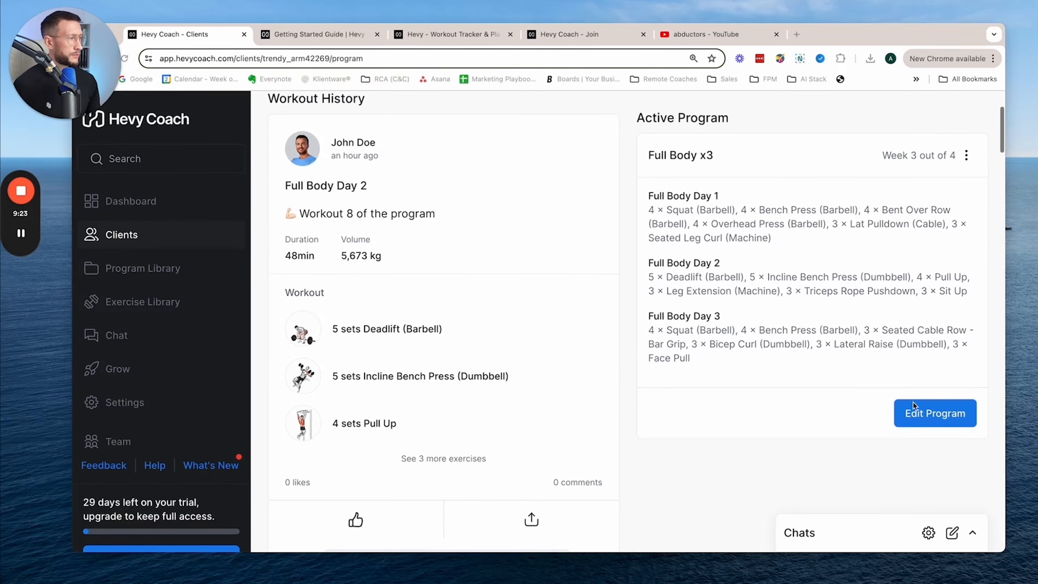
pyautogui.click(916, 415)
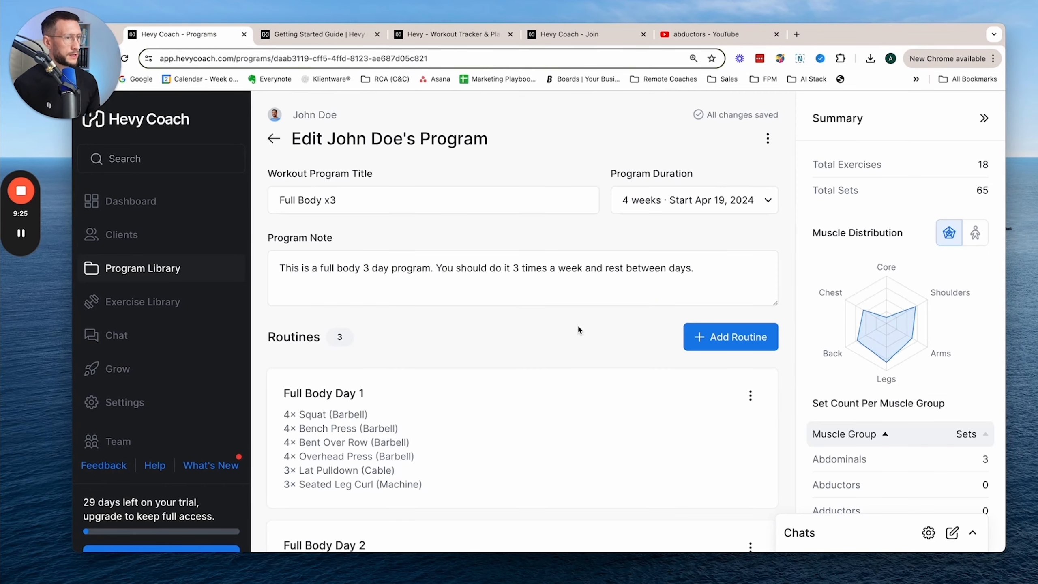
# - Copy the Pull routine from the Push/Pull/Legs (Home Edition) program into the client's program and check the routine list
pyautogui.click(709, 339)
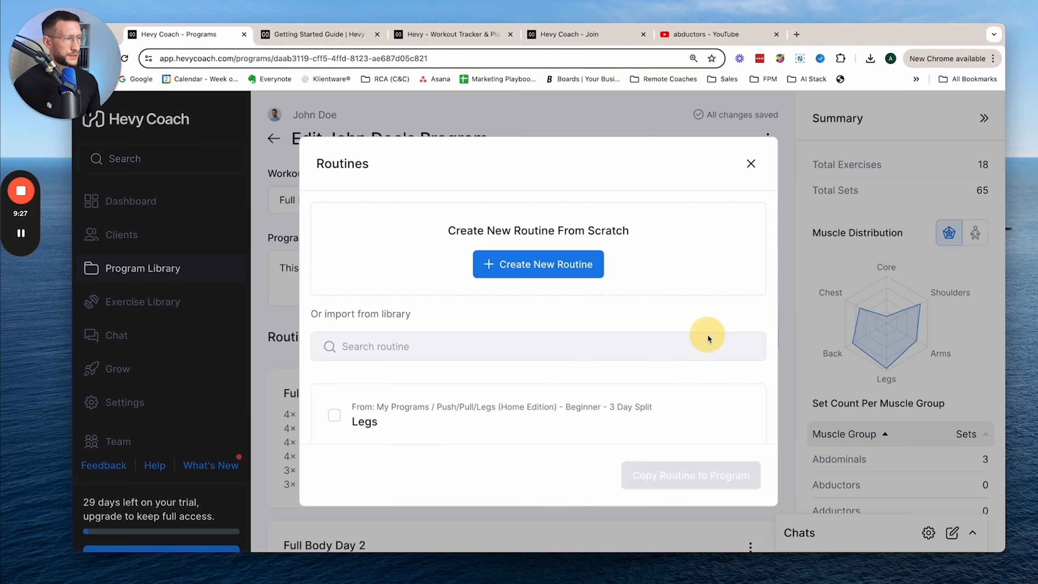
pyautogui.scroll(-3, 524, 385)
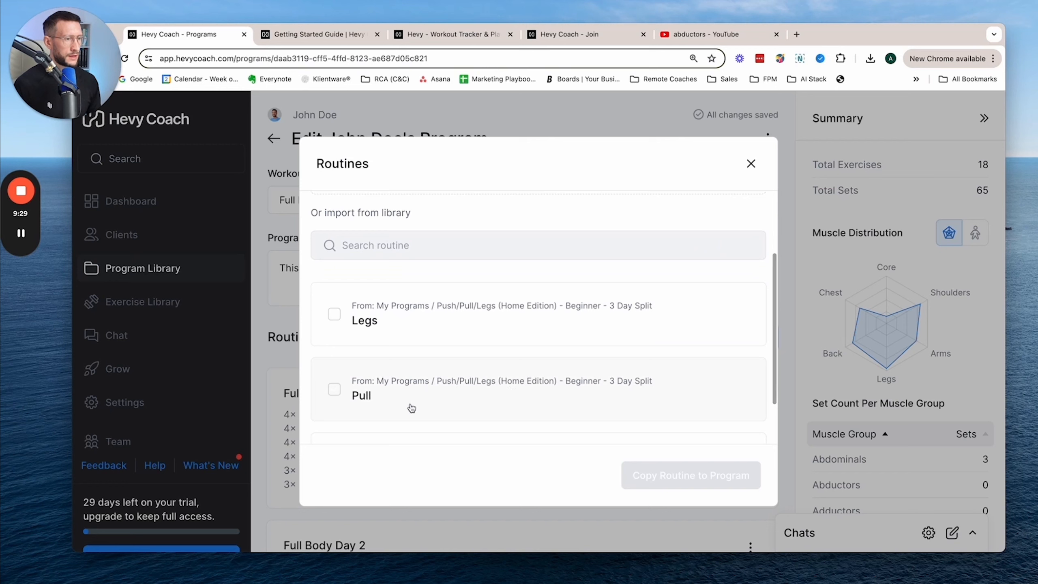
pyautogui.scroll(-2, 410, 408)
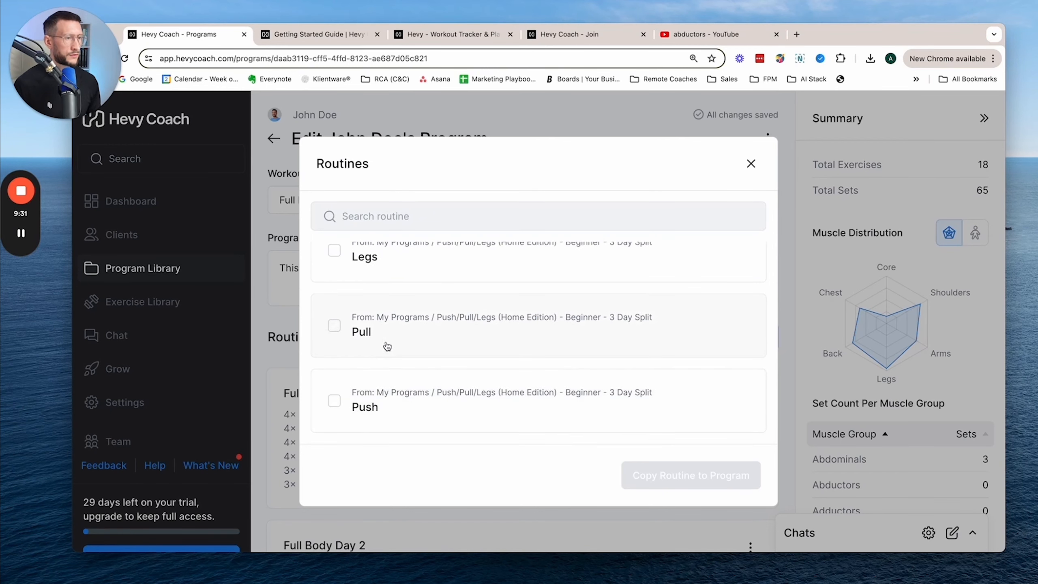
pyautogui.click(421, 344)
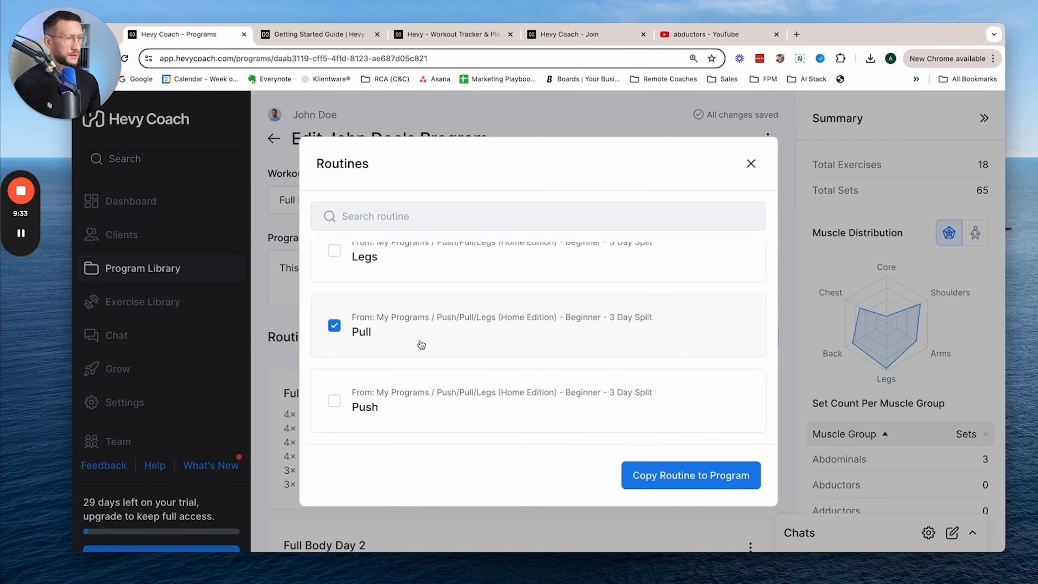
pyautogui.click(679, 485)
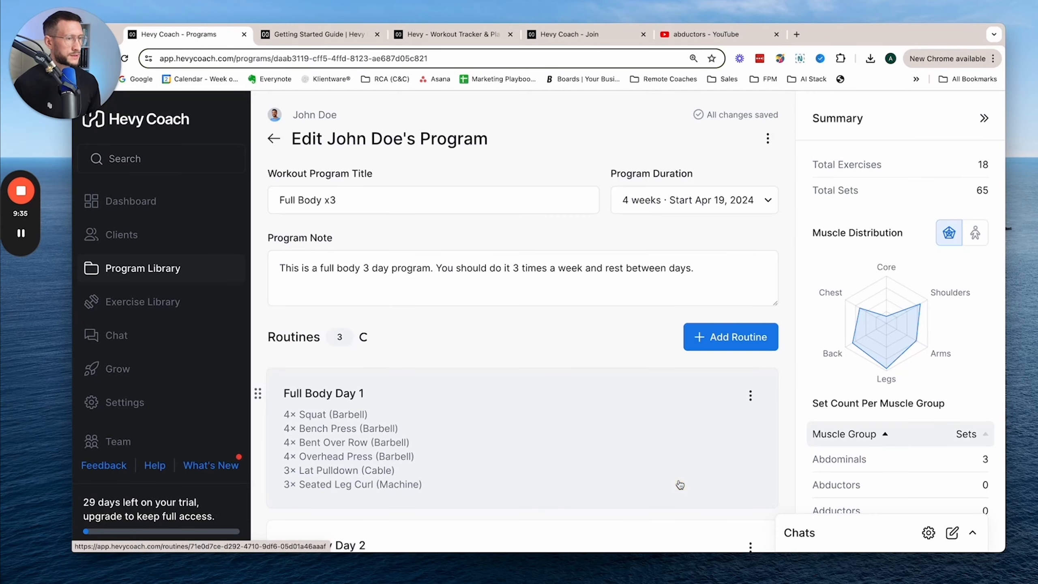
pyautogui.scroll(-4, 599, 440)
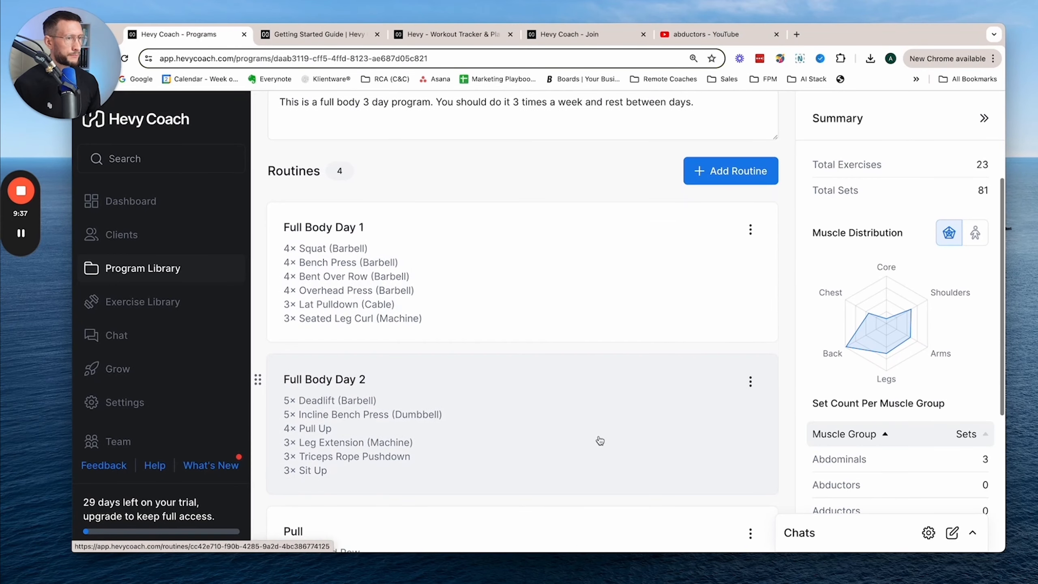
pyautogui.scroll(-5, 600, 440)
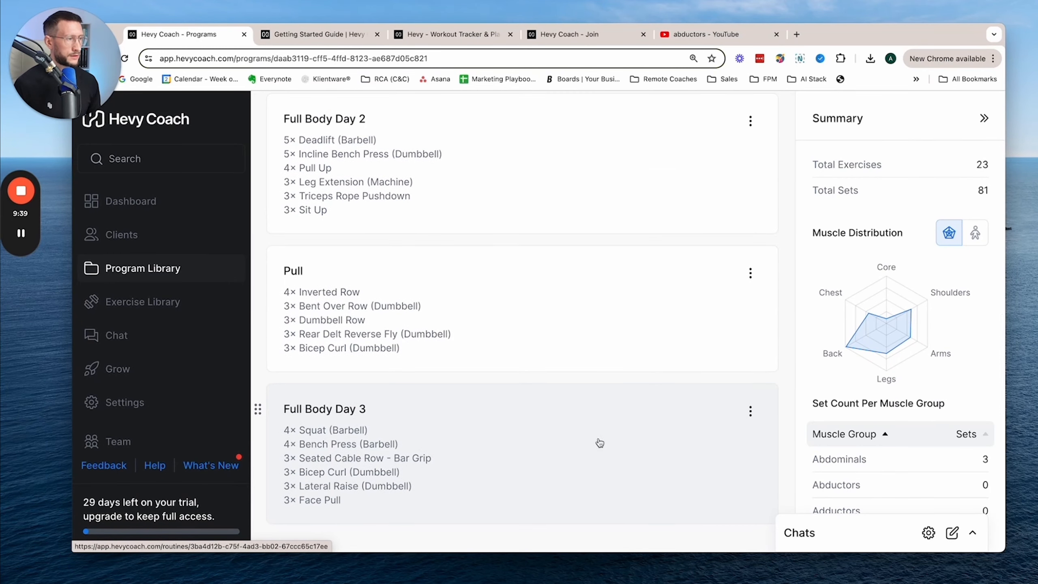
pyautogui.scroll(10, 600, 440)
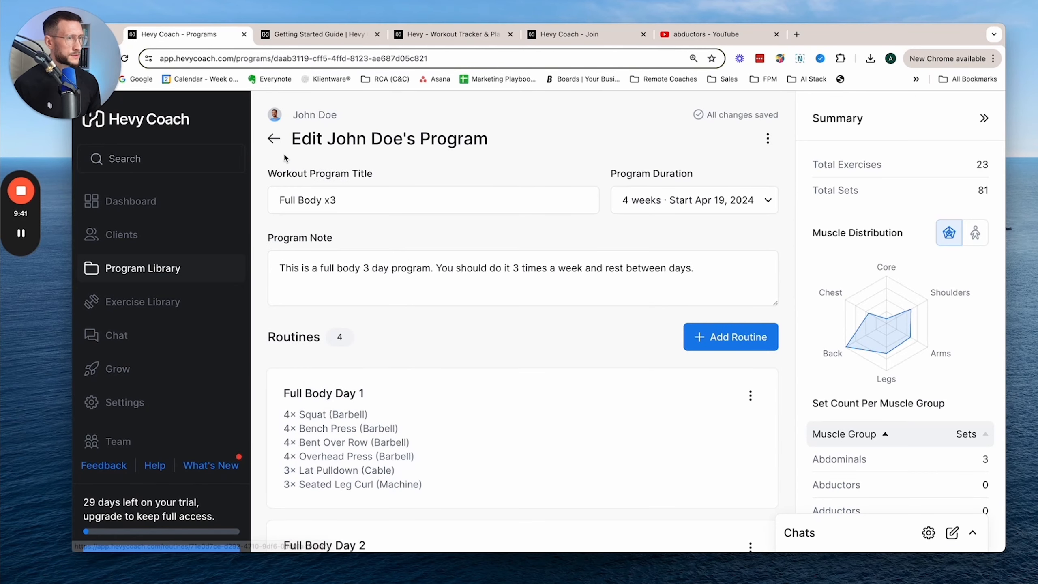
# - Return to the sample client's overview and look through the workout program and latest activities
pyautogui.click(274, 140)
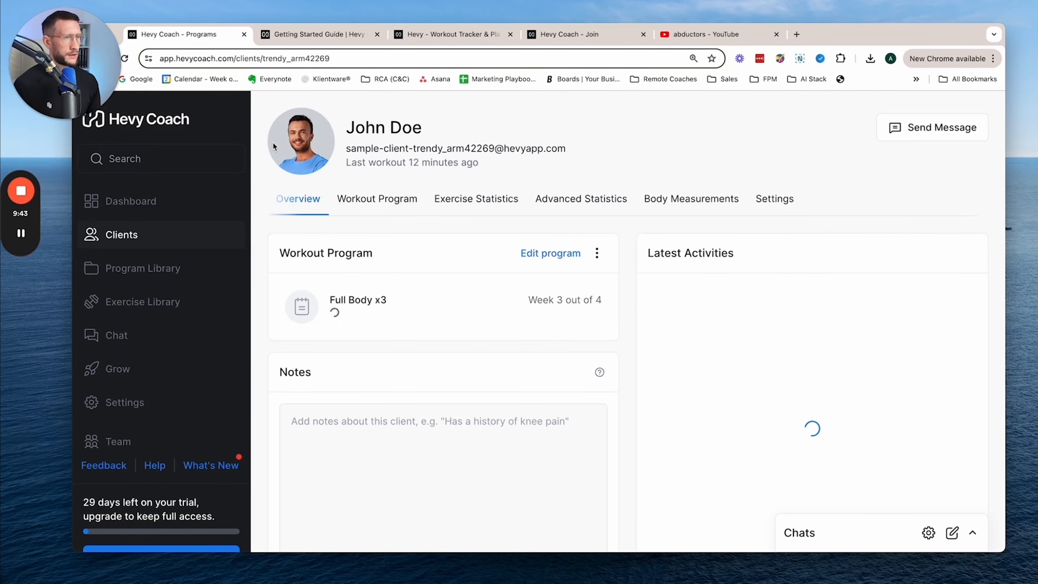
pyautogui.scroll(-3, 899, 367)
pyautogui.scroll(-5, 899, 367)
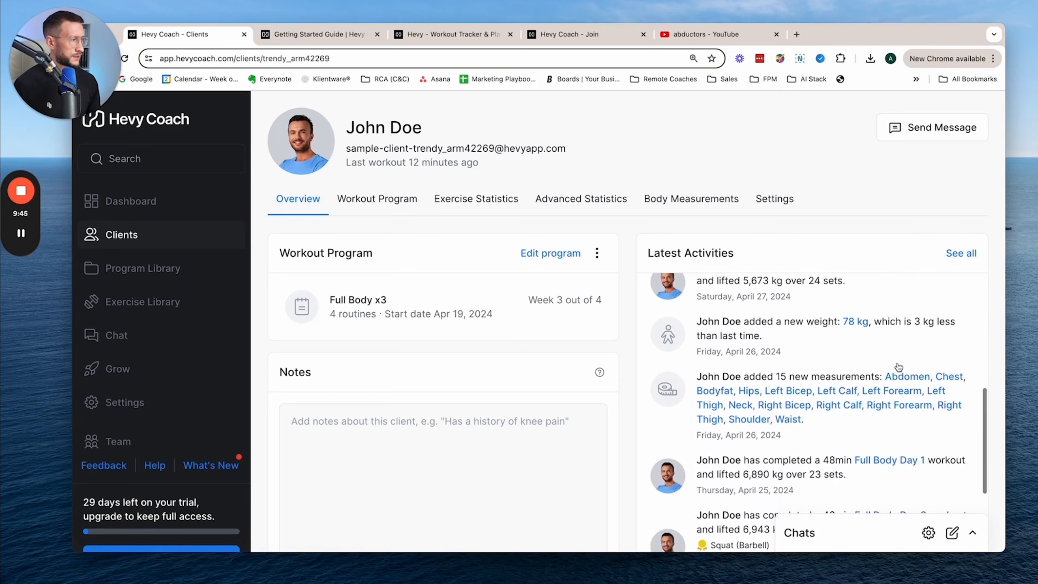
pyautogui.scroll(8, 900, 368)
pyautogui.scroll(1, 901, 369)
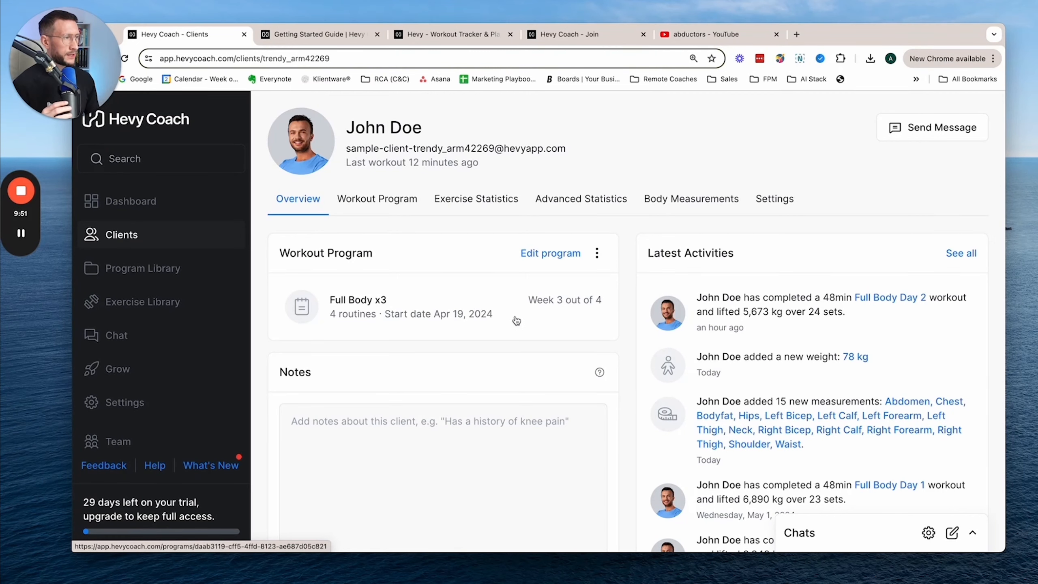
# - Review the sample client's overview, from the notes field to the duration, volume and set statistics, workout calendar and bodyweight chart
pyautogui.scroll(-1, 517, 322)
pyautogui.scroll(-1, 514, 314)
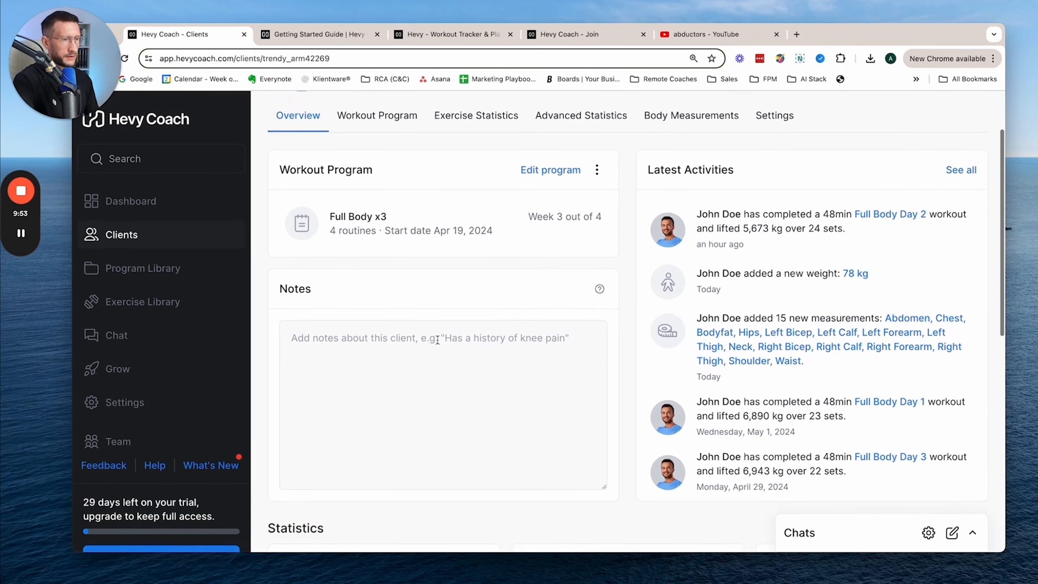
pyautogui.click(410, 347)
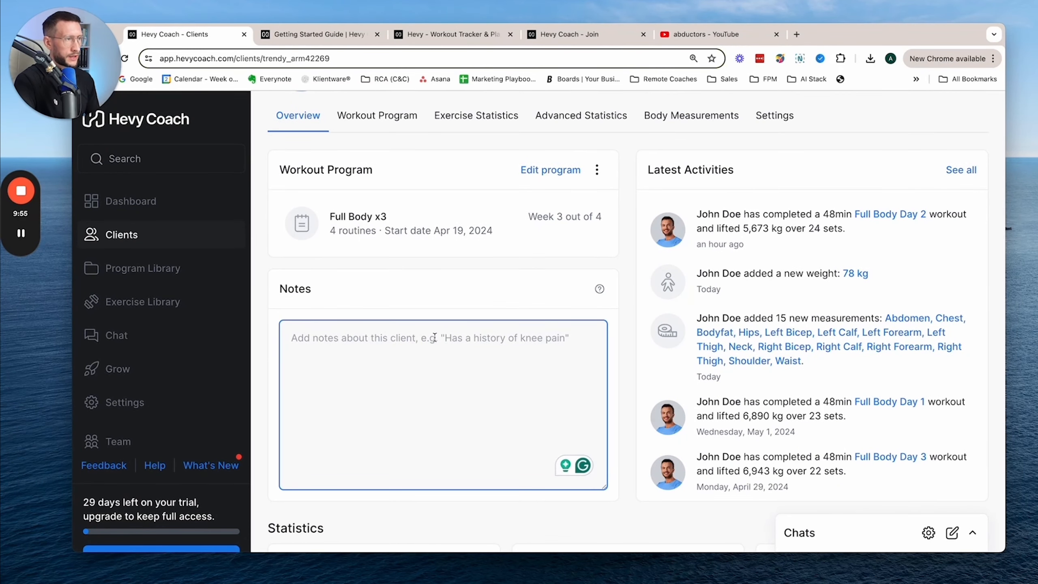
pyautogui.scroll(-7, 434, 338)
pyautogui.scroll(-2, 433, 327)
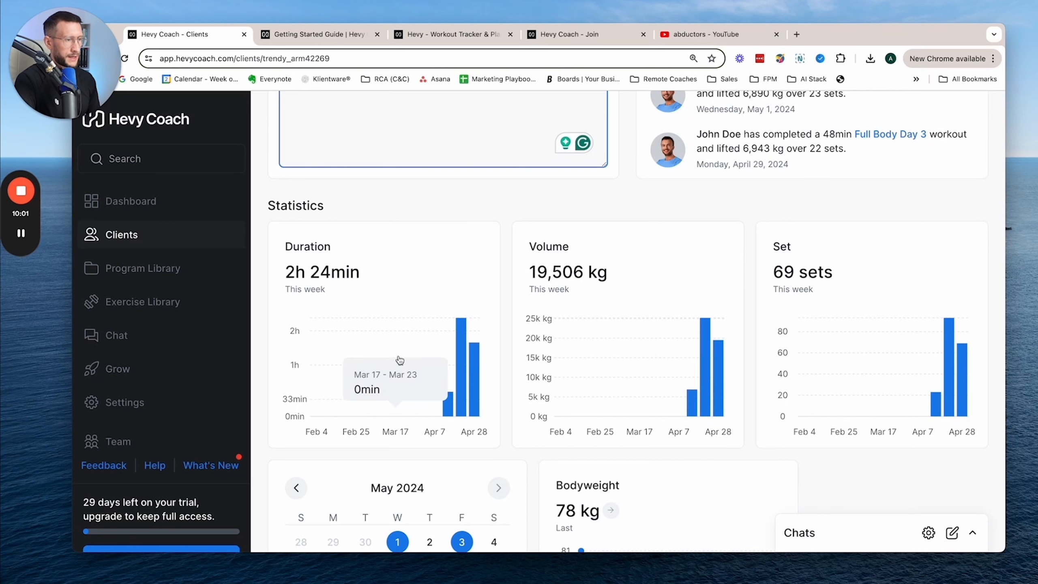
pyautogui.scroll(-1, 584, 261)
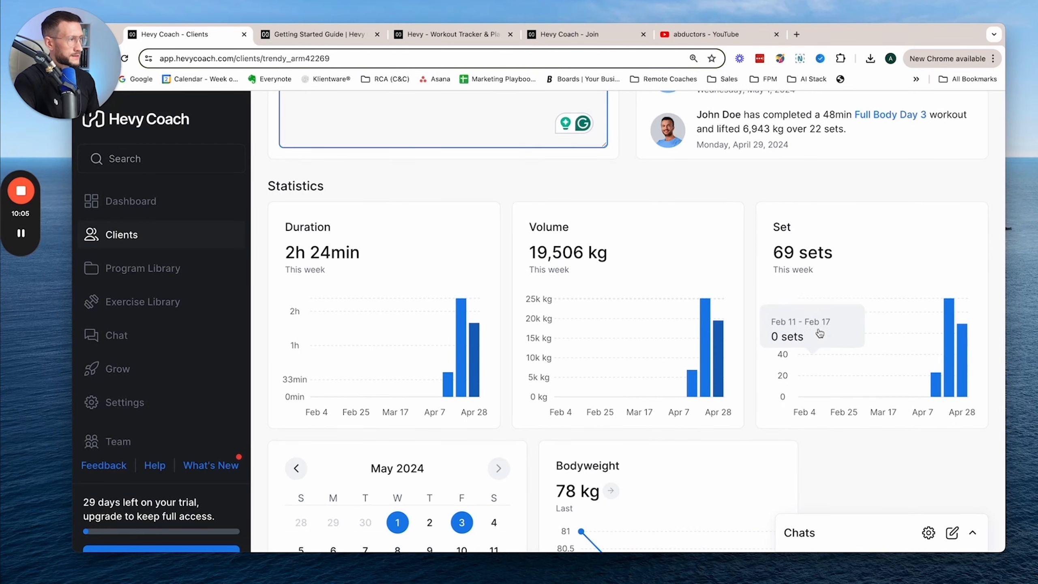
pyautogui.scroll(-5, 819, 328)
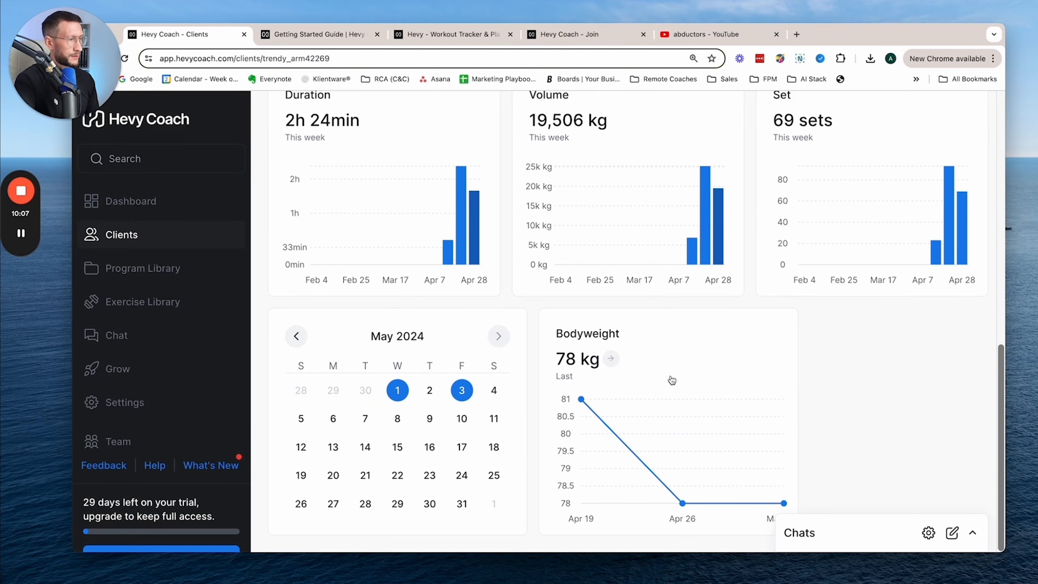
pyautogui.scroll(14, 725, 340)
pyautogui.scroll(4, 727, 338)
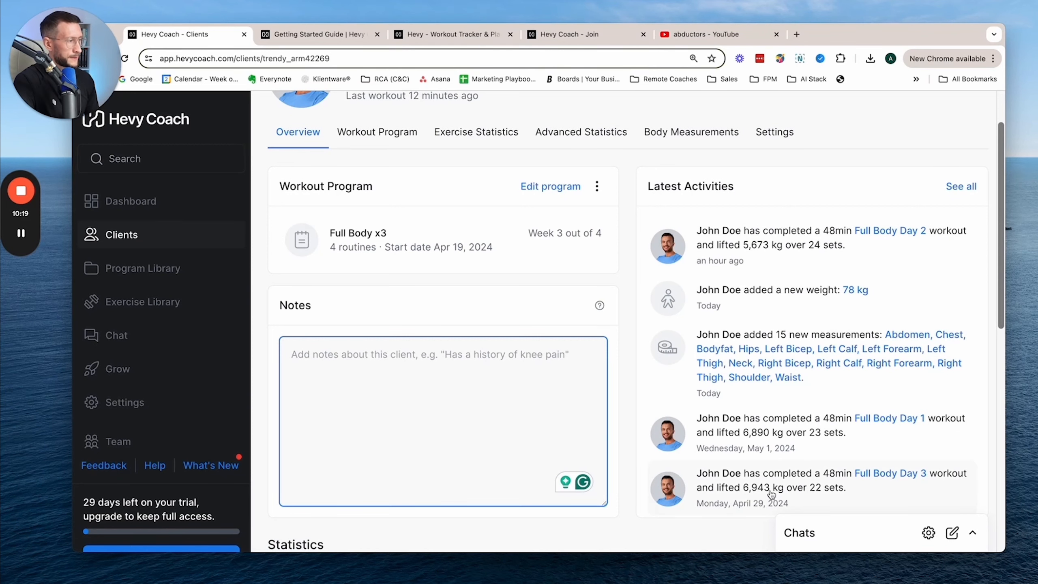
# - Check the image attachment and message options in the sample client's chat, then close the conversation without sending anything
pyautogui.moveTo(36, 231)
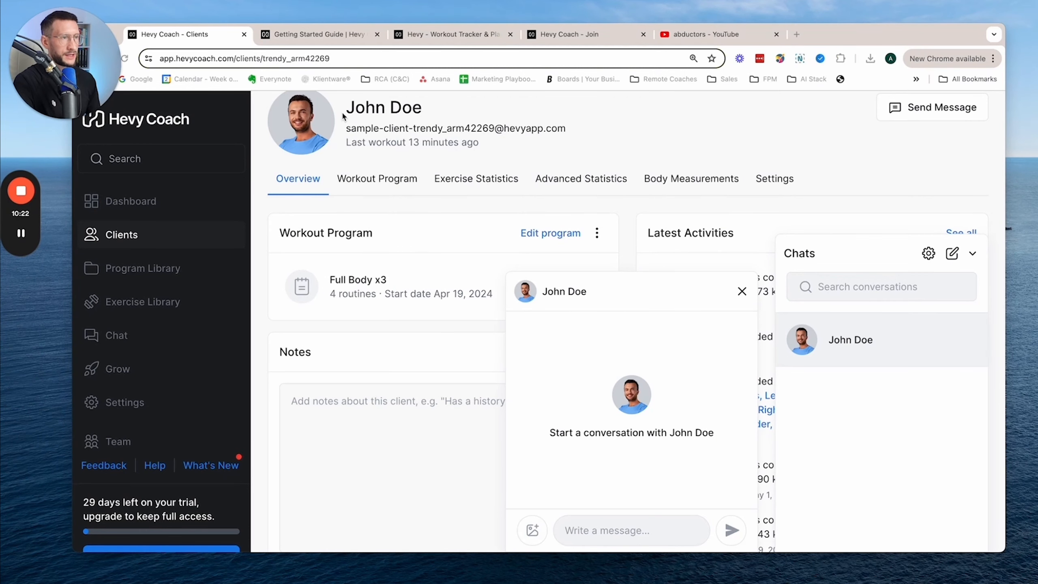
pyautogui.click(532, 530)
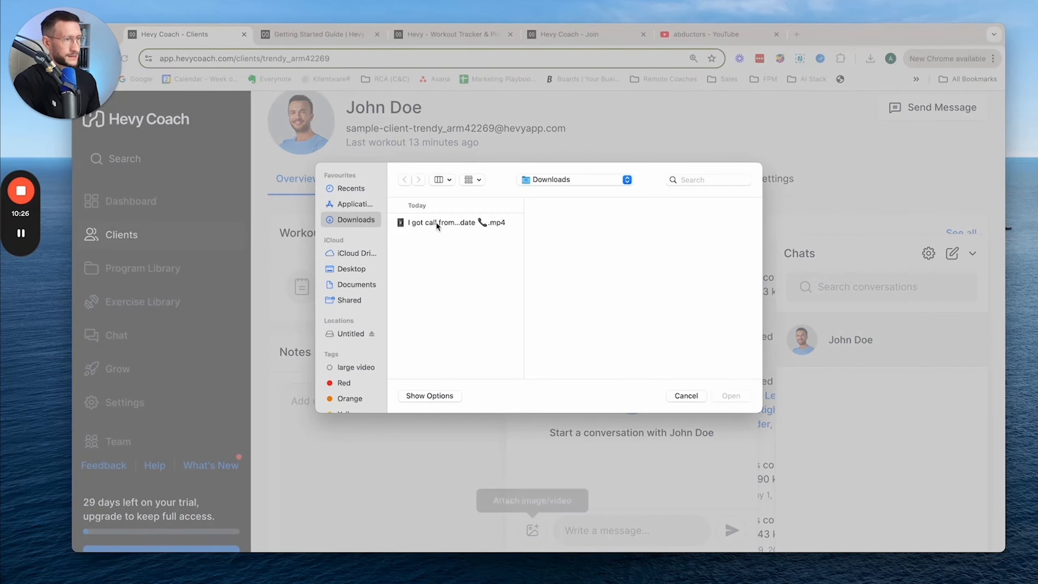
pyautogui.click(686, 396)
pyautogui.click(647, 530)
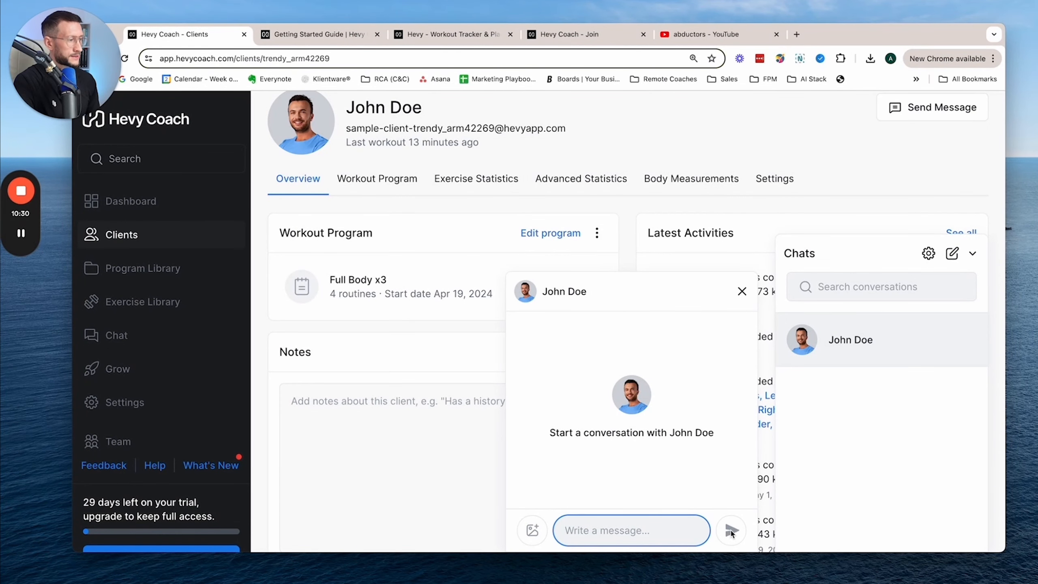
pyautogui.click(627, 531)
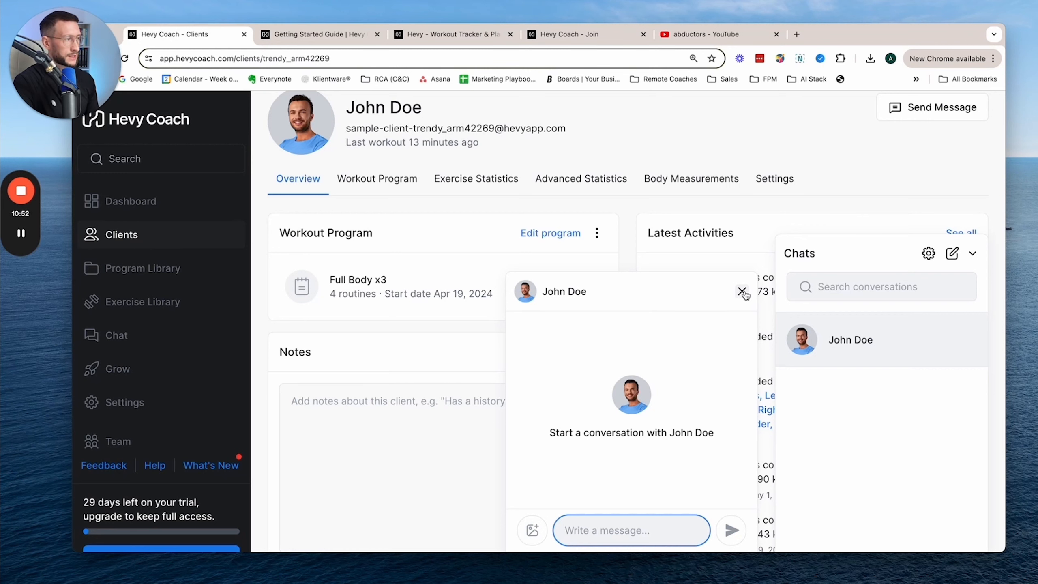
pyautogui.click(741, 292)
# - Visit the Grow page and read through the What's New release notes
pyautogui.click(118, 369)
pyautogui.scroll(-3, 163, 327)
pyautogui.click(212, 368)
pyautogui.scroll(-10, 508, 281)
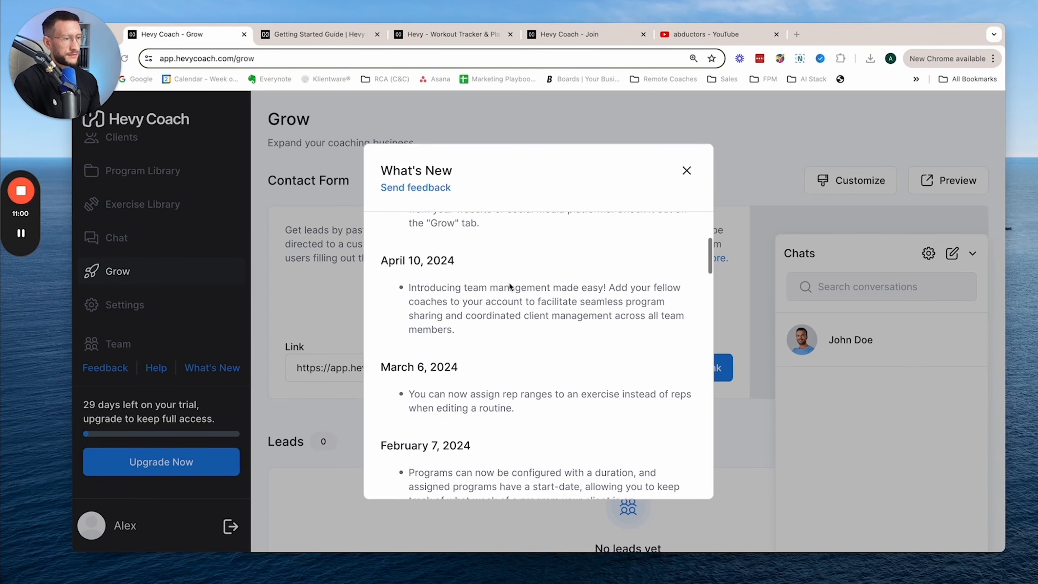
pyautogui.scroll(-3, 509, 286)
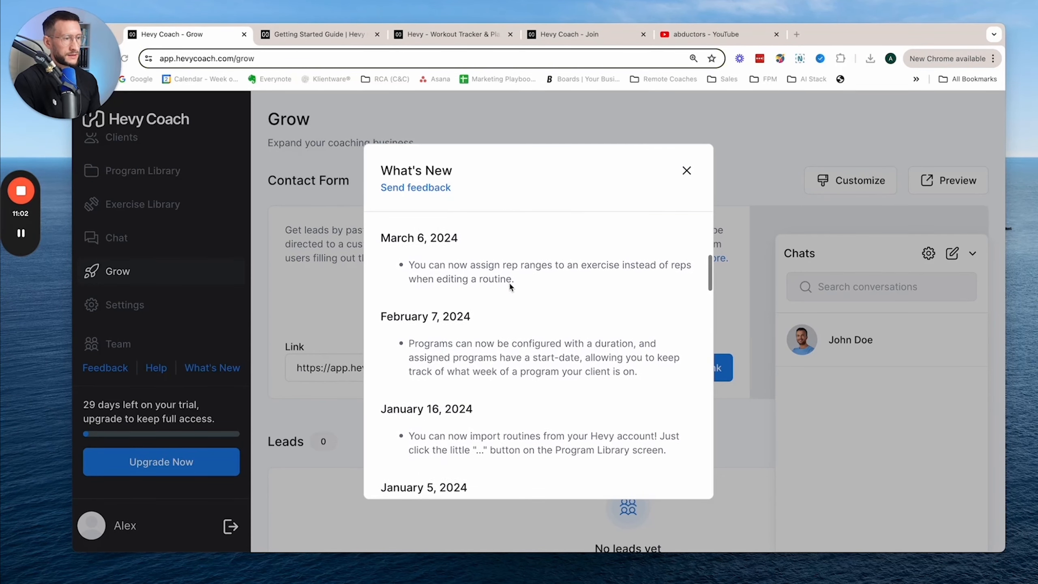
pyautogui.scroll(-3, 509, 285)
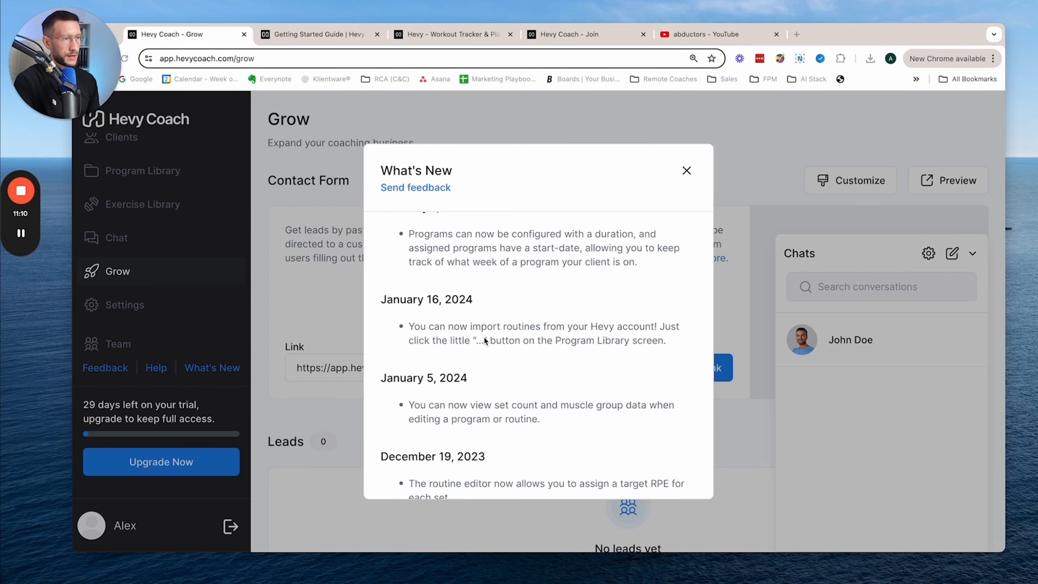
pyautogui.scroll(2, 485, 340)
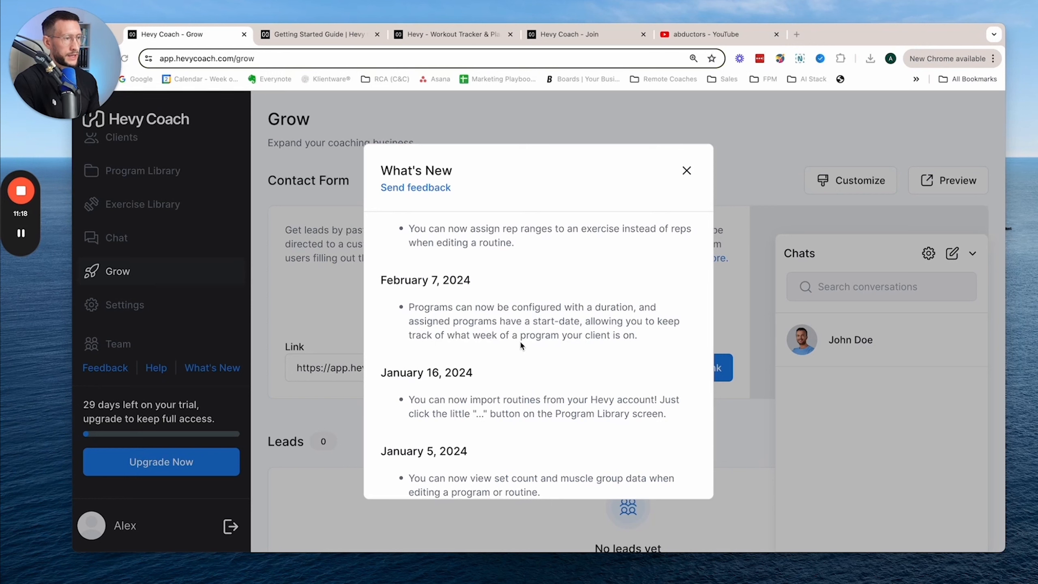
pyautogui.scroll(8, 581, 327)
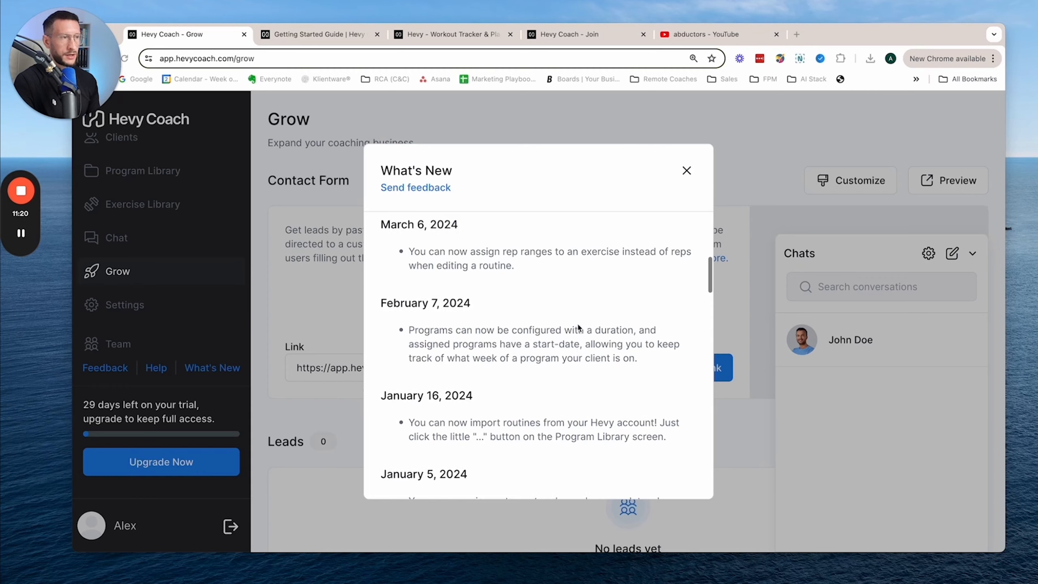
pyautogui.click(685, 170)
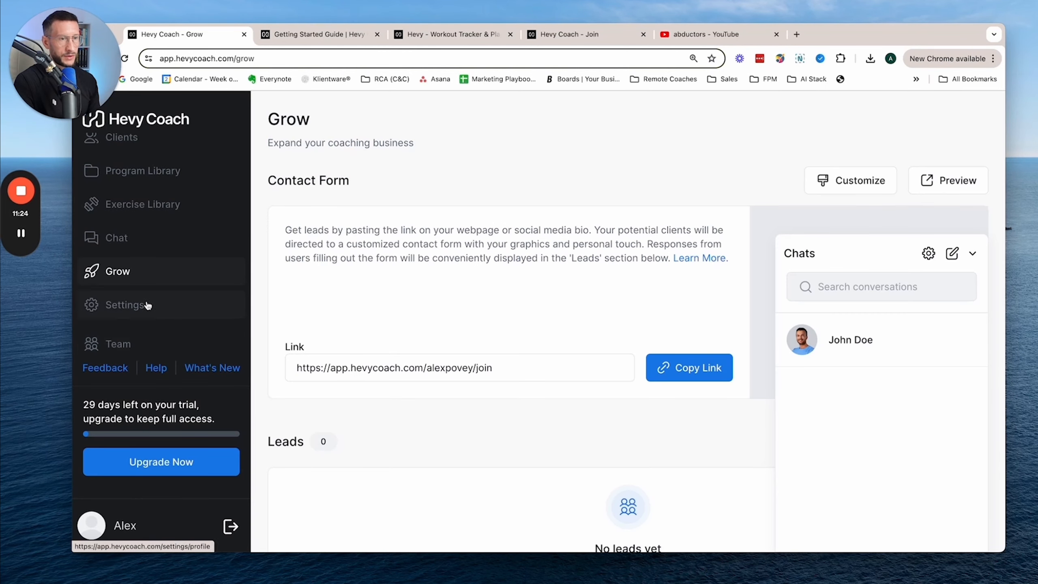
# - Reopen the What's New release notes, skim the update history again and close them
pyautogui.click(212, 367)
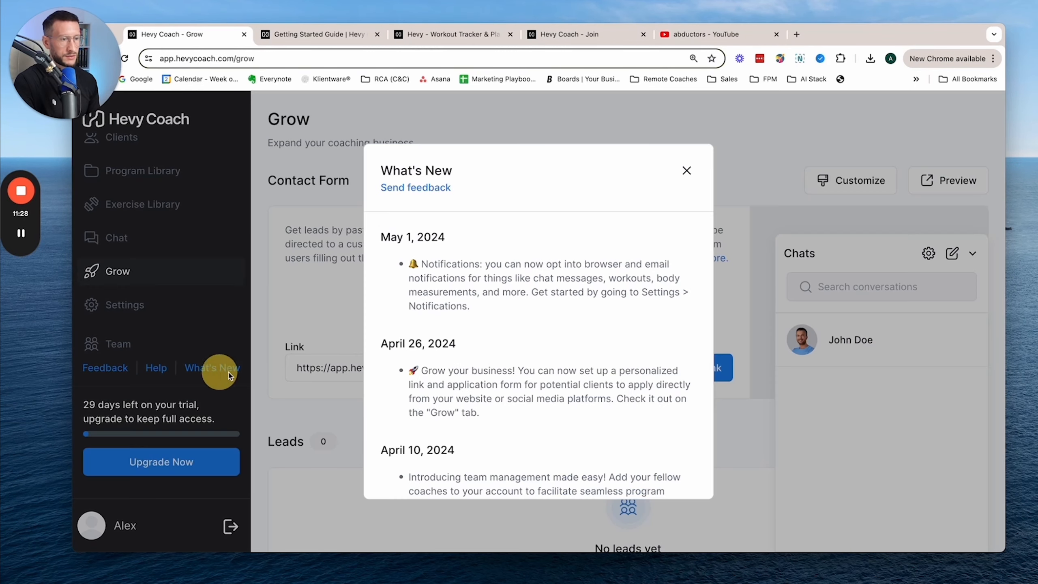
pyautogui.scroll(-5, 477, 300)
pyautogui.scroll(-4, 478, 299)
pyautogui.scroll(8, 480, 303)
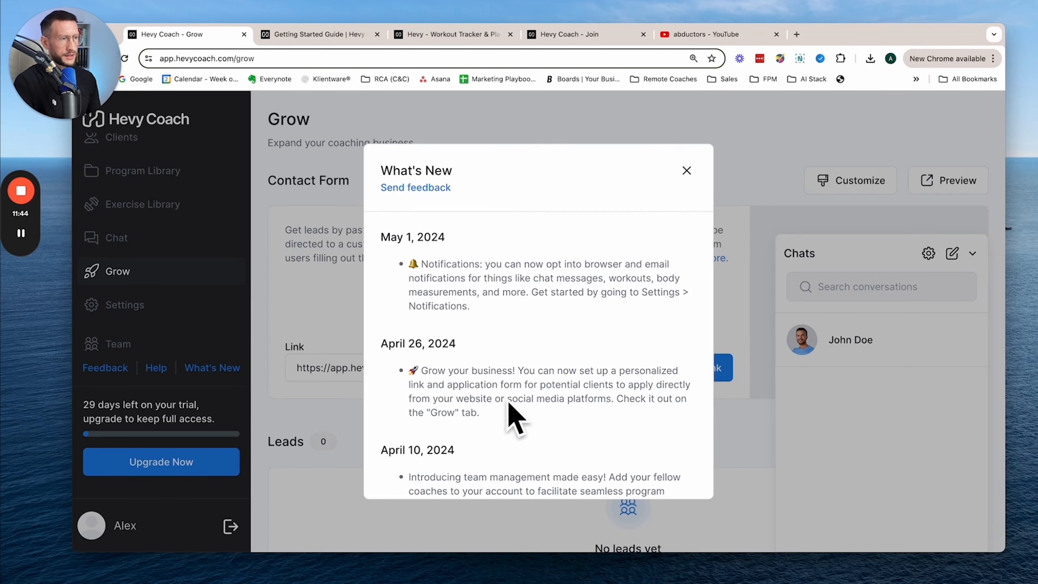
pyautogui.click(691, 173)
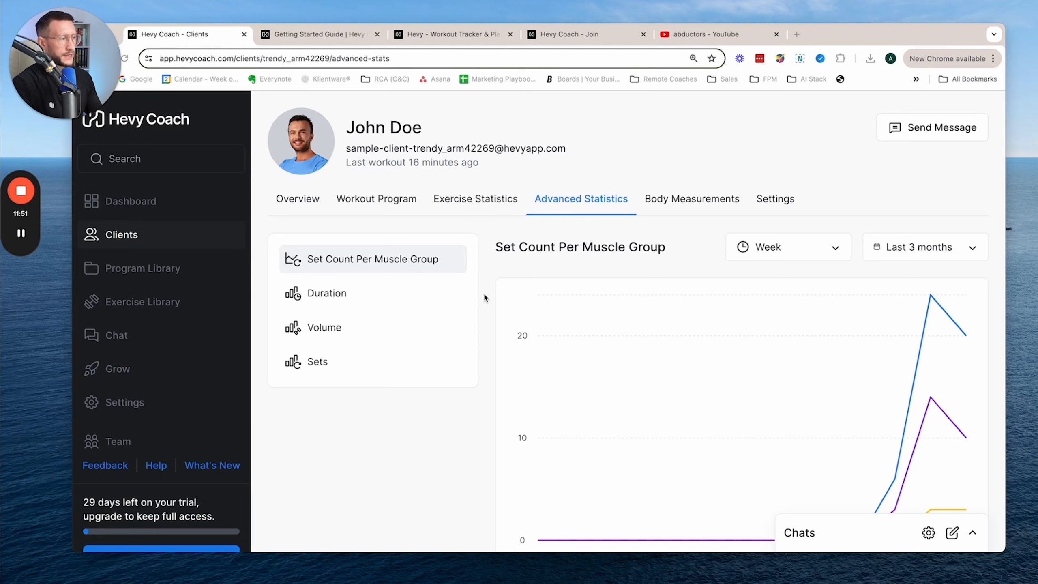
# - Examine the sample client's advanced statistics, including set count per muscle group, and glance at the exercise statistics
pyautogui.scroll(-3, 554, 309)
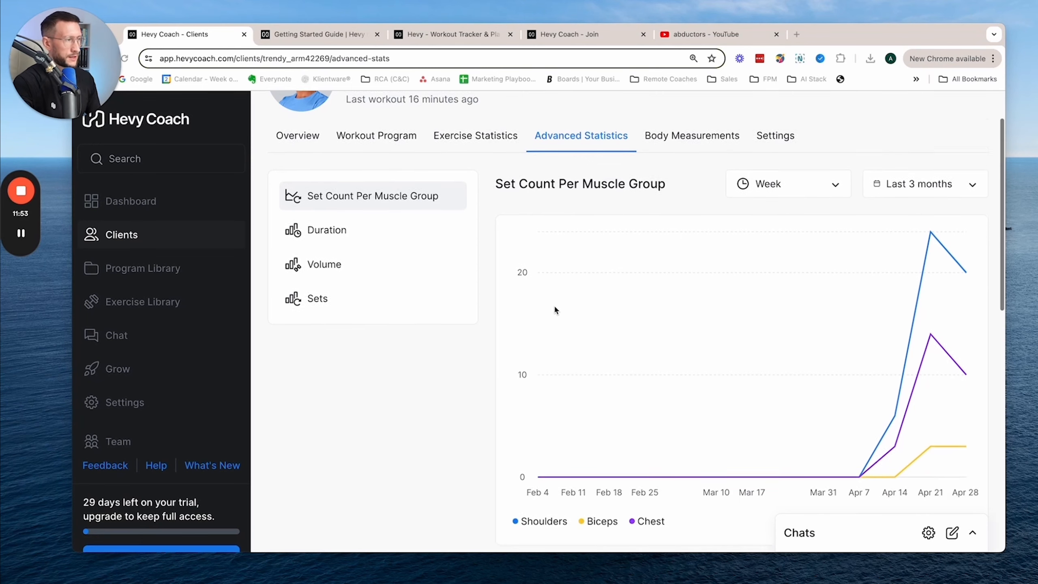
pyautogui.scroll(3, 555, 305)
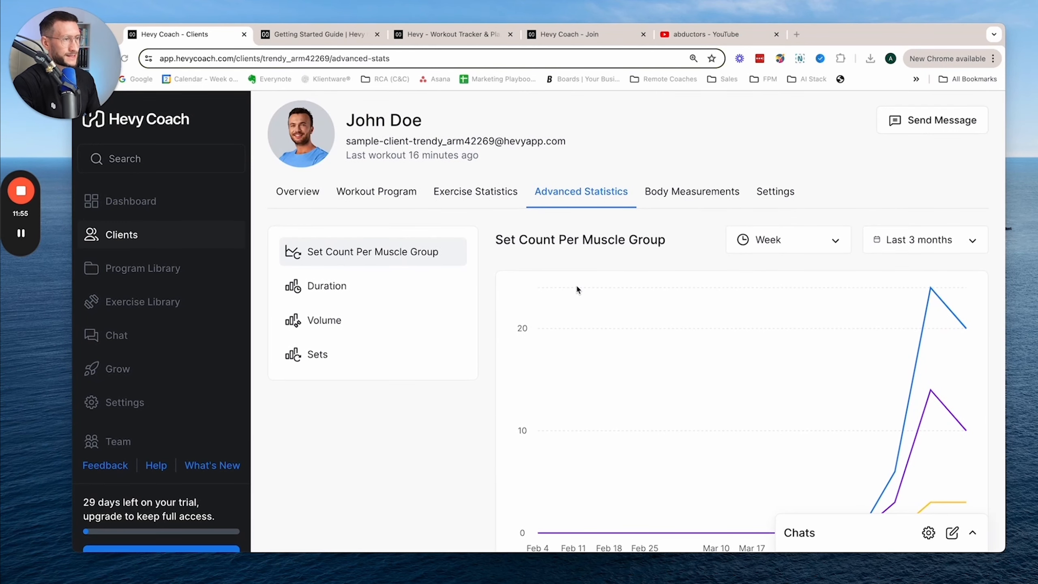
pyautogui.click(472, 195)
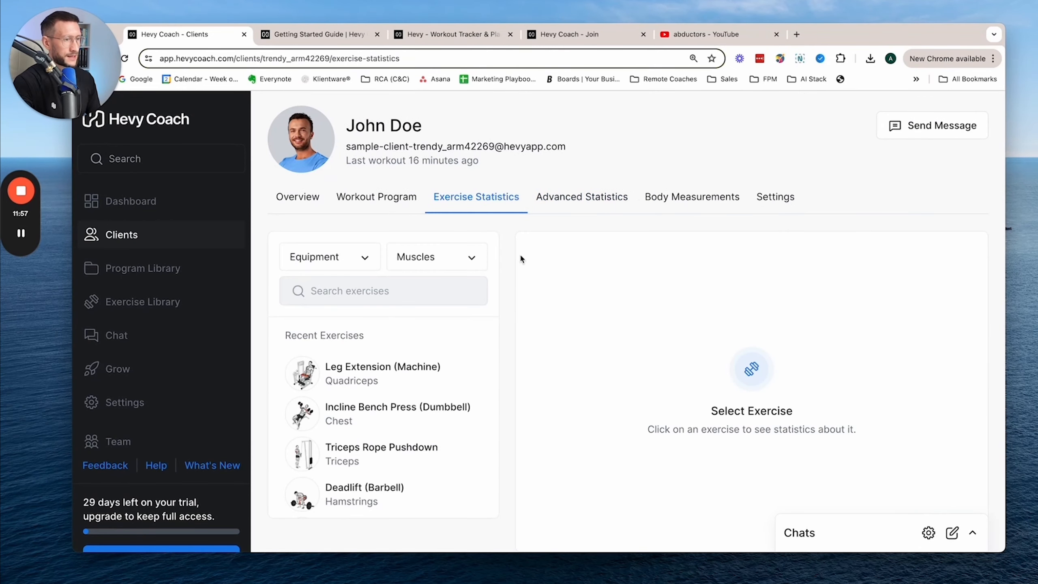
pyautogui.click(580, 198)
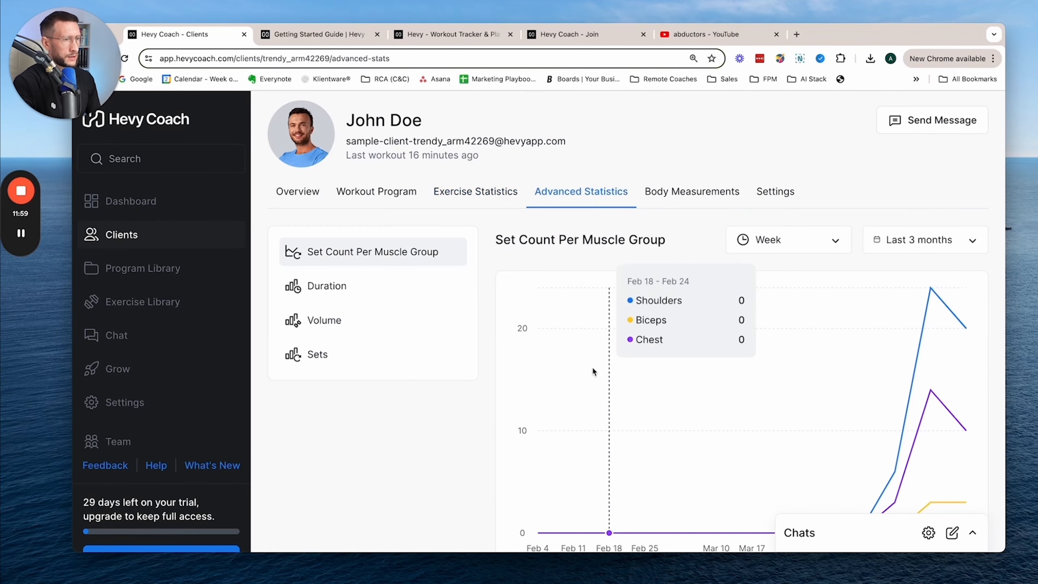
pyautogui.scroll(-3, 670, 398)
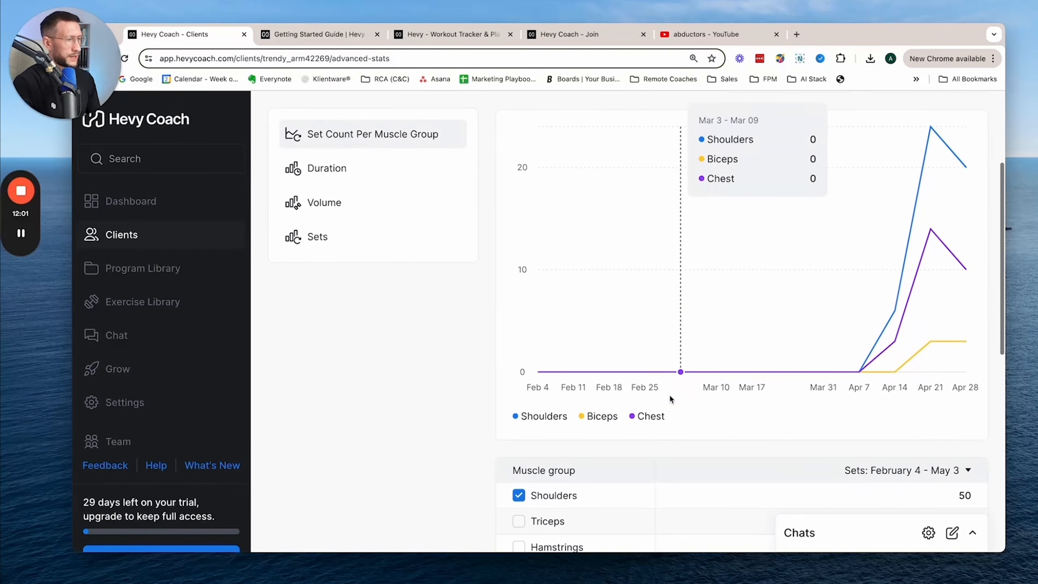
pyautogui.scroll(-8, 670, 399)
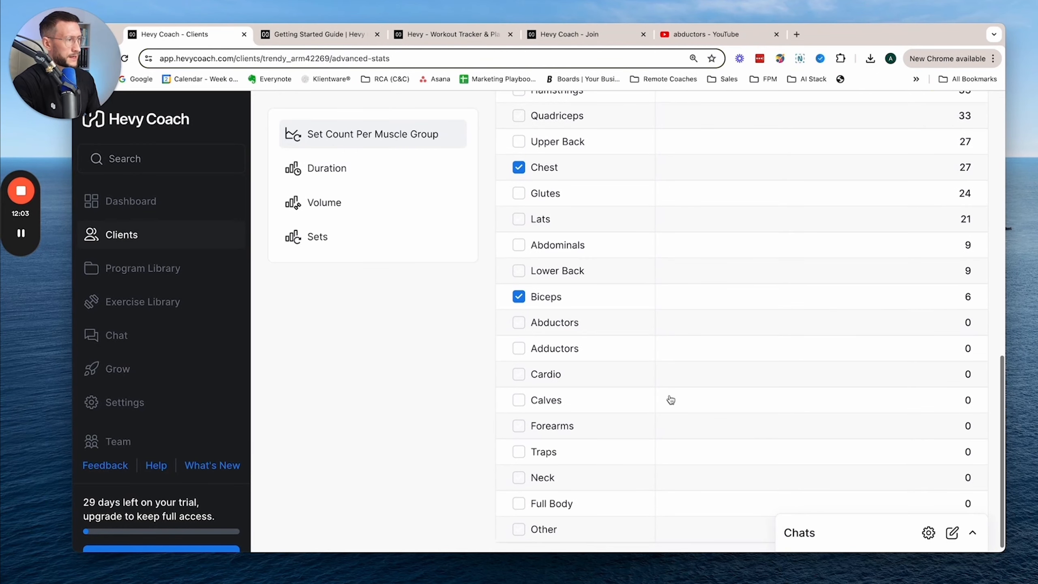
pyautogui.scroll(11, 671, 400)
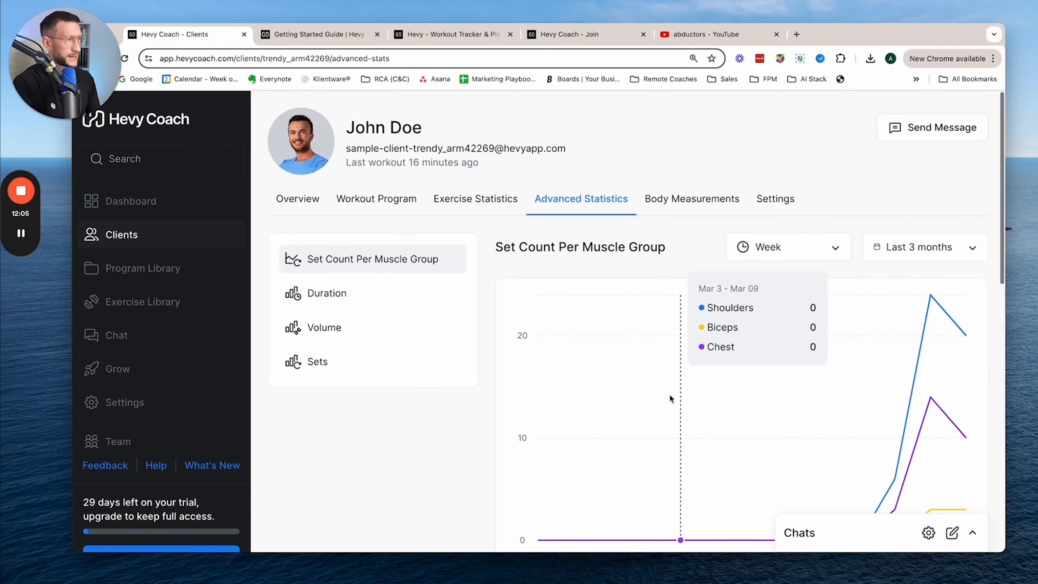
# - Open the sample client's body measurements and look through the list of tracked measurements
pyautogui.click(679, 198)
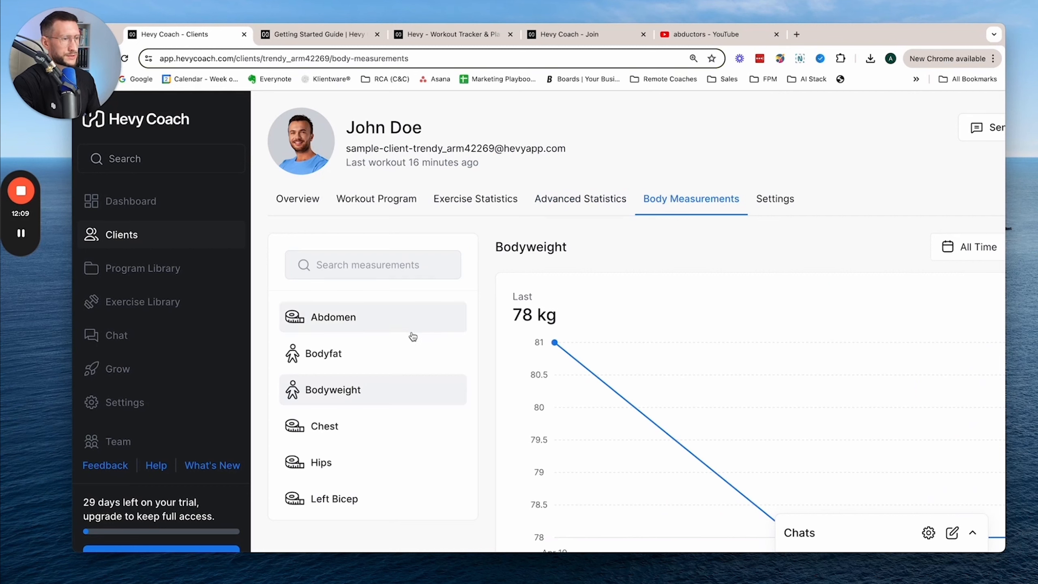
pyautogui.scroll(-2, 414, 336)
pyautogui.scroll(-1, 416, 336)
pyautogui.scroll(3, 415, 336)
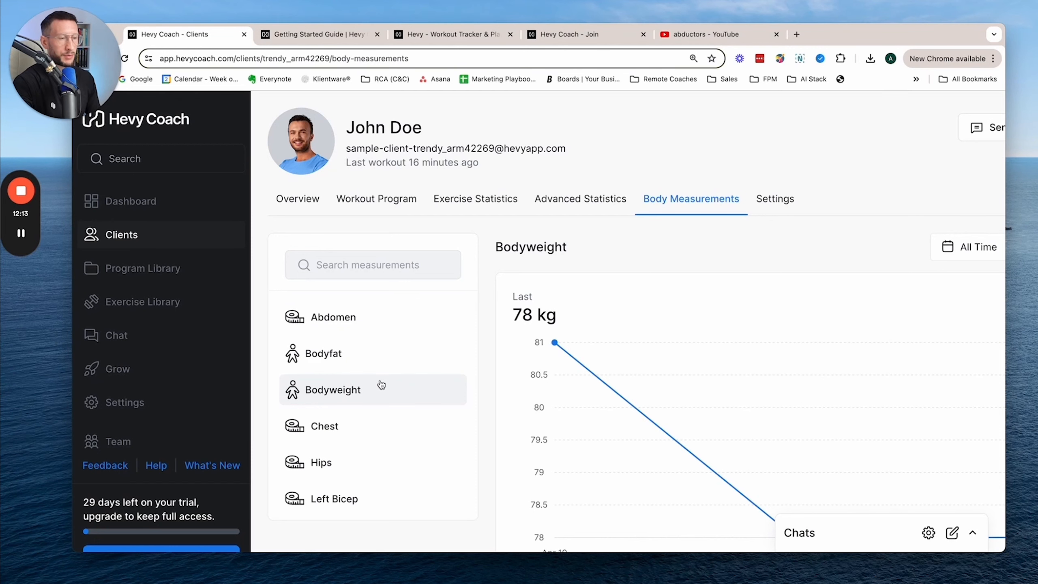
pyautogui.scroll(-3, 425, 433)
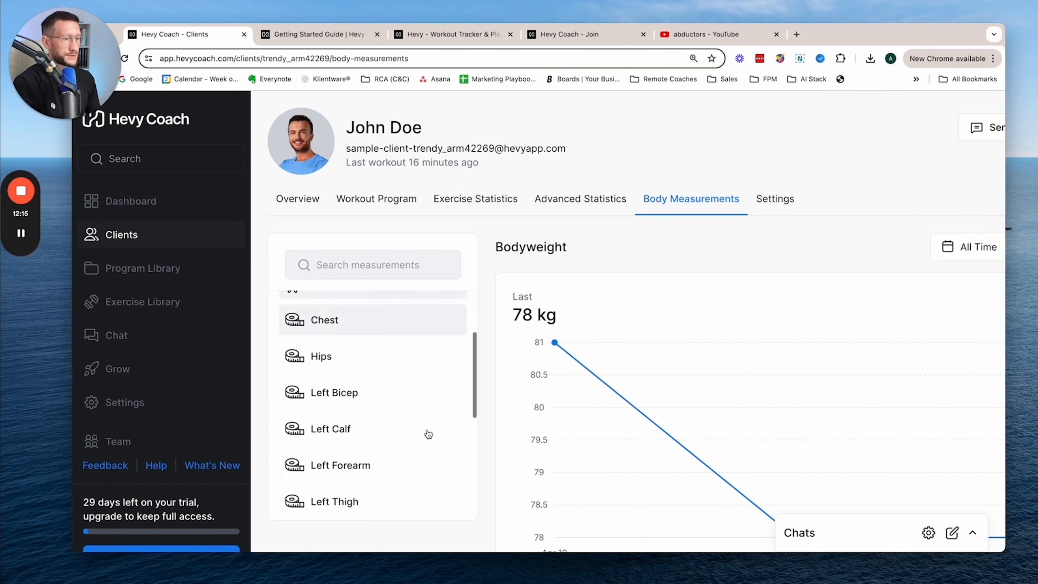
# - Open the sample client's settings and review the profile, notes, chat, notification and coaching status options
pyautogui.click(775, 200)
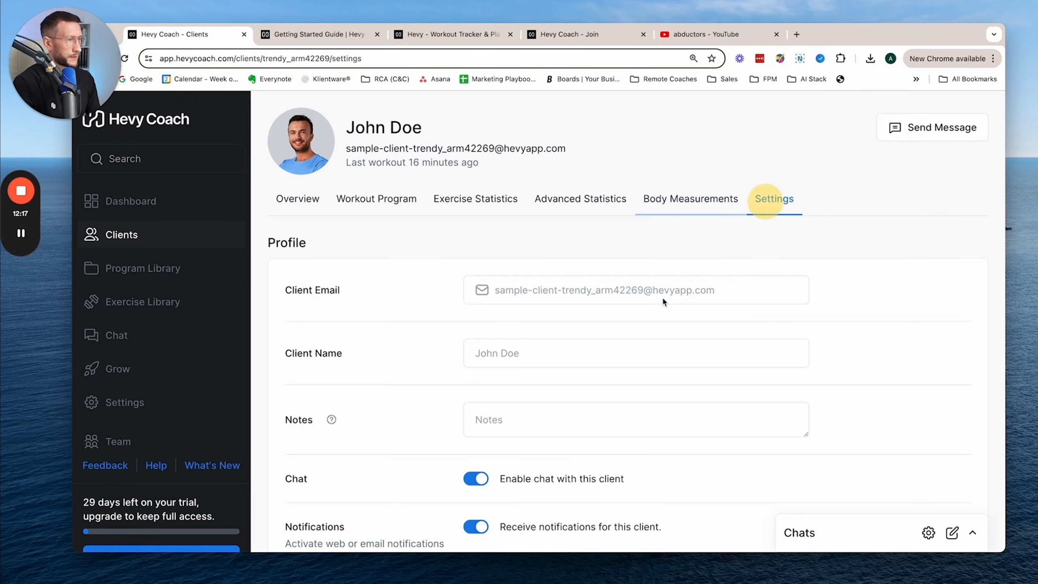
pyautogui.scroll(-4, 724, 361)
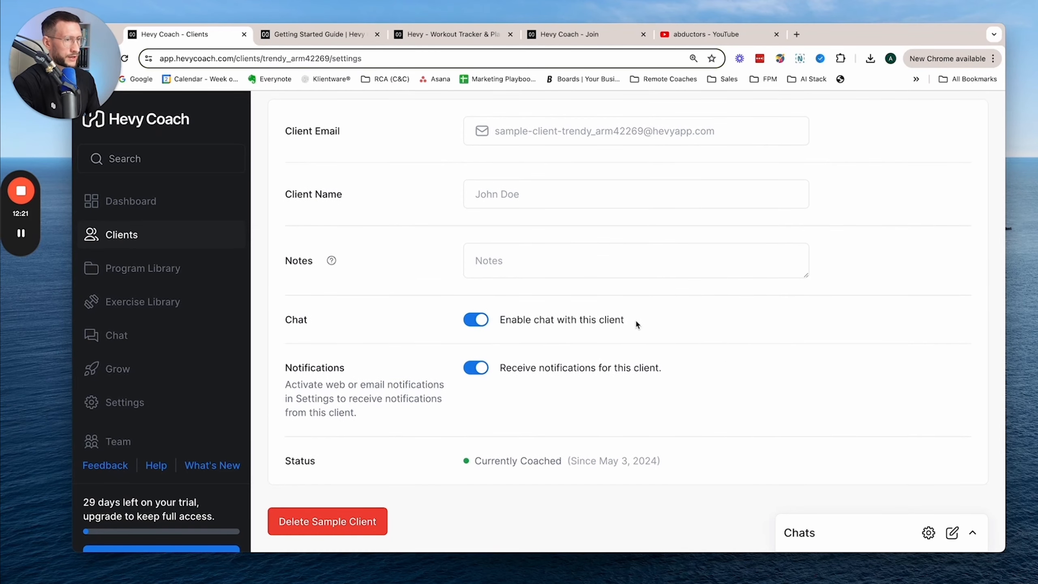
pyautogui.scroll(1, 635, 319)
pyautogui.scroll(4, 596, 365)
pyautogui.scroll(-4, 596, 365)
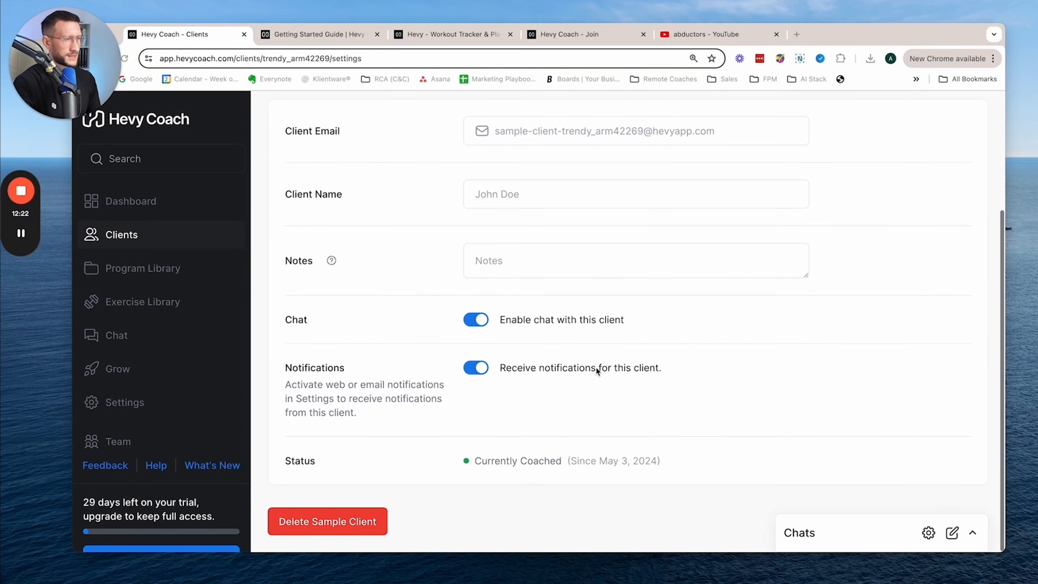
pyautogui.scroll(4, 592, 348)
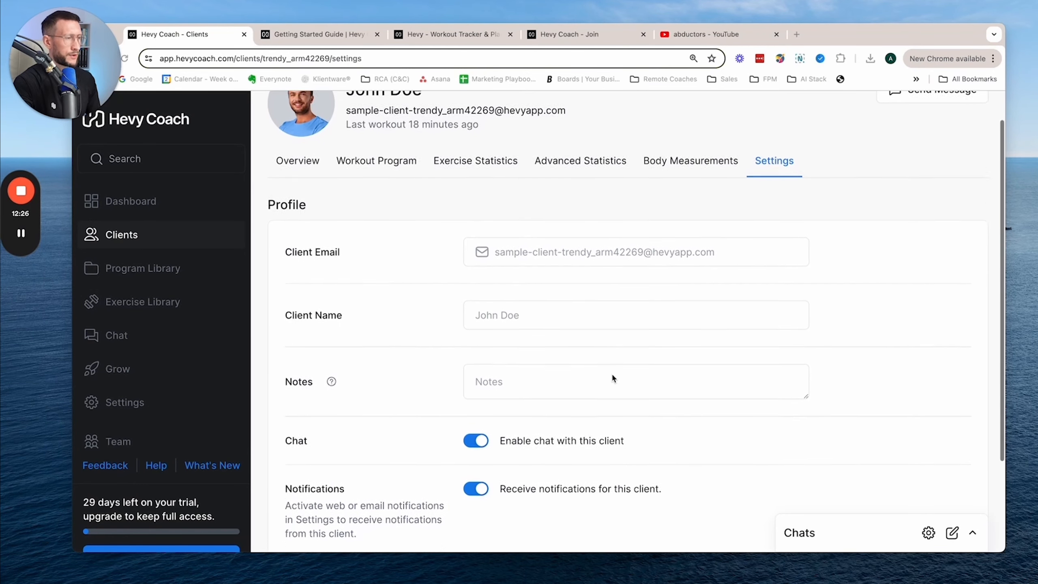
pyautogui.scroll(-1, 612, 378)
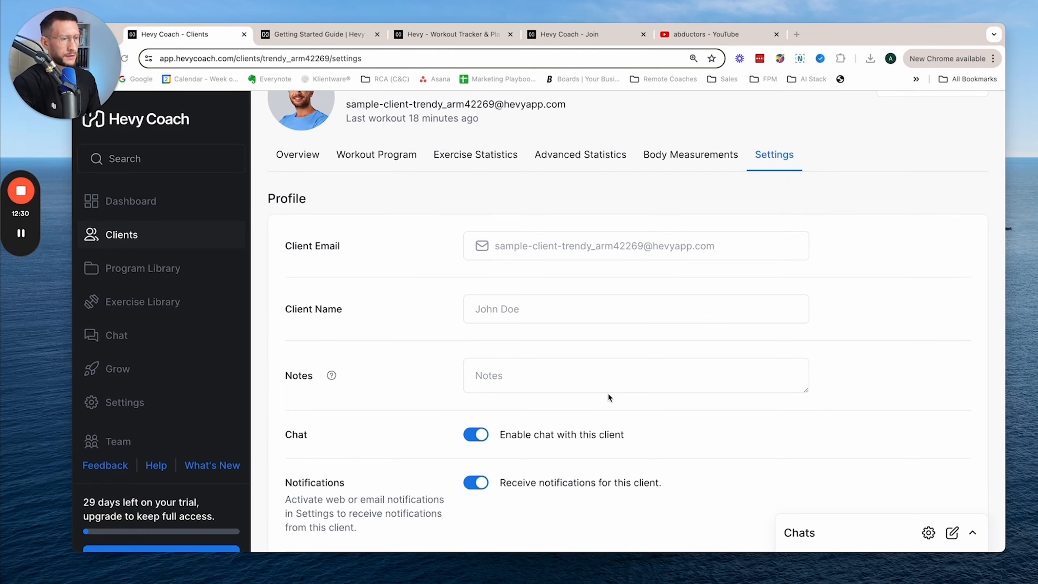
pyautogui.scroll(-1, 608, 394)
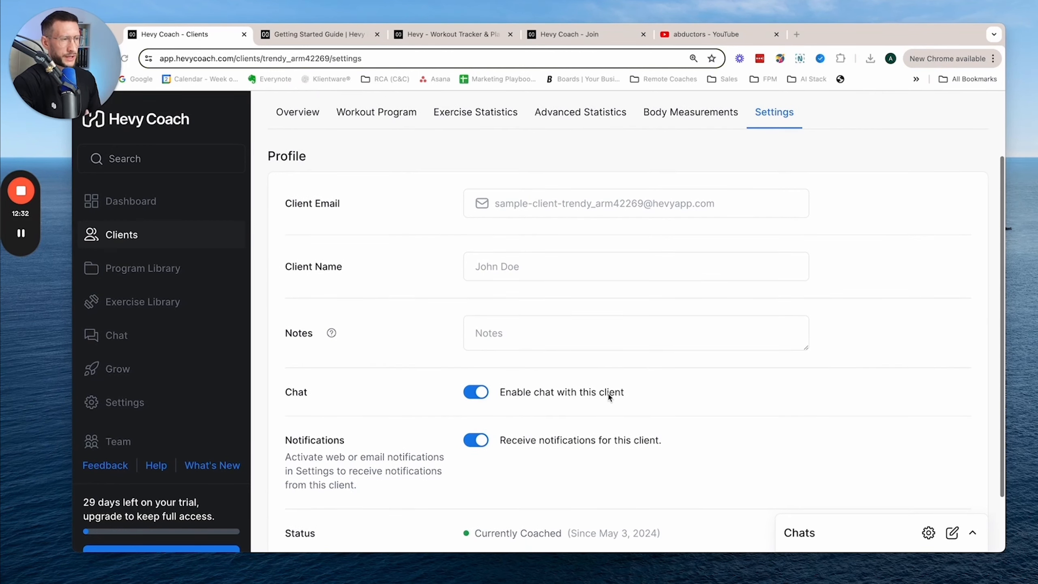
# - Go over the sample client's settings page once more, from the profile fields down to the coaching status
pyautogui.scroll(-2, 608, 394)
pyautogui.scroll(3, 608, 394)
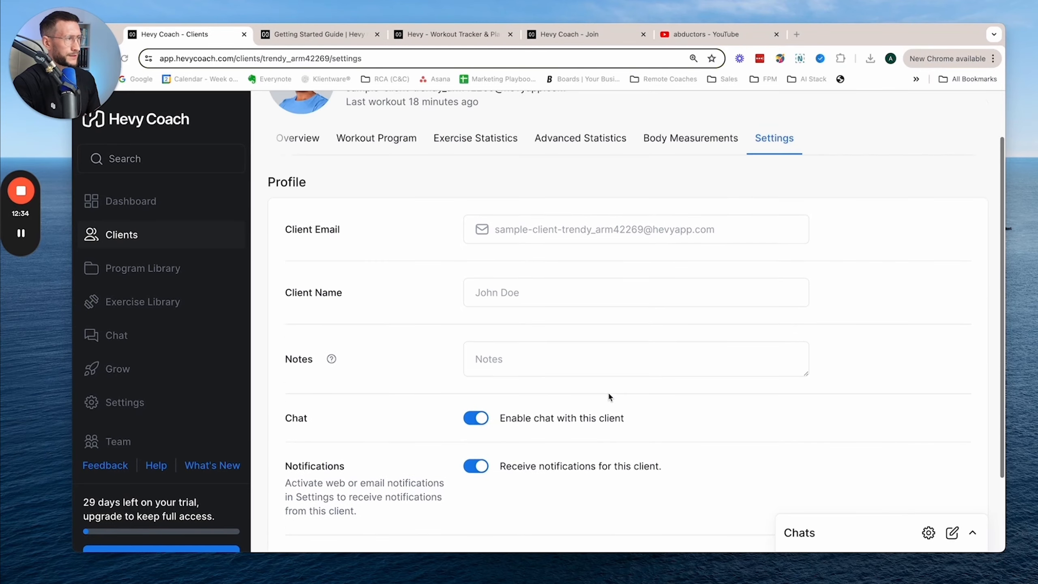
pyautogui.scroll(2, 608, 396)
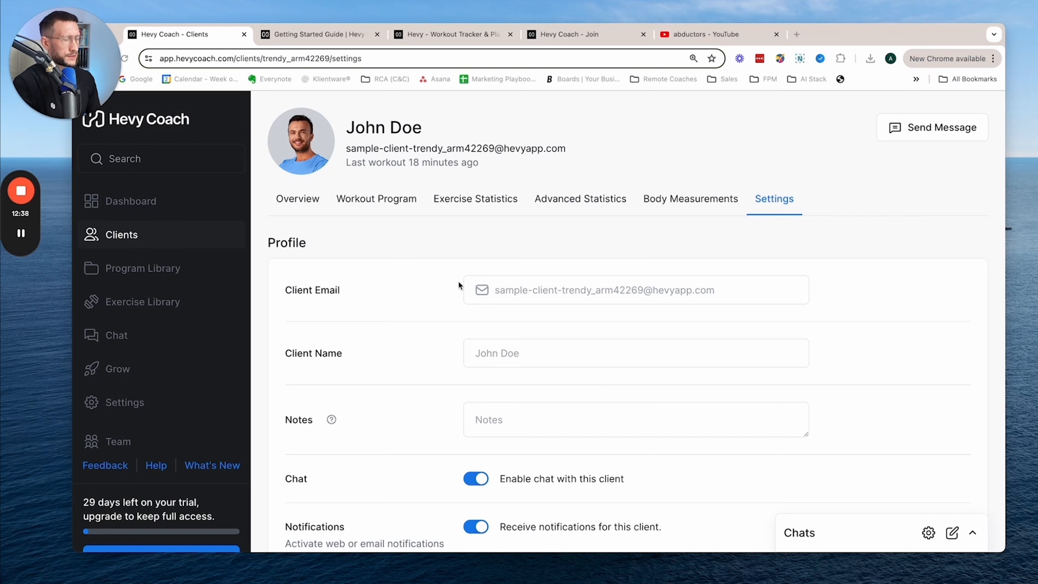
pyautogui.scroll(-3, 460, 285)
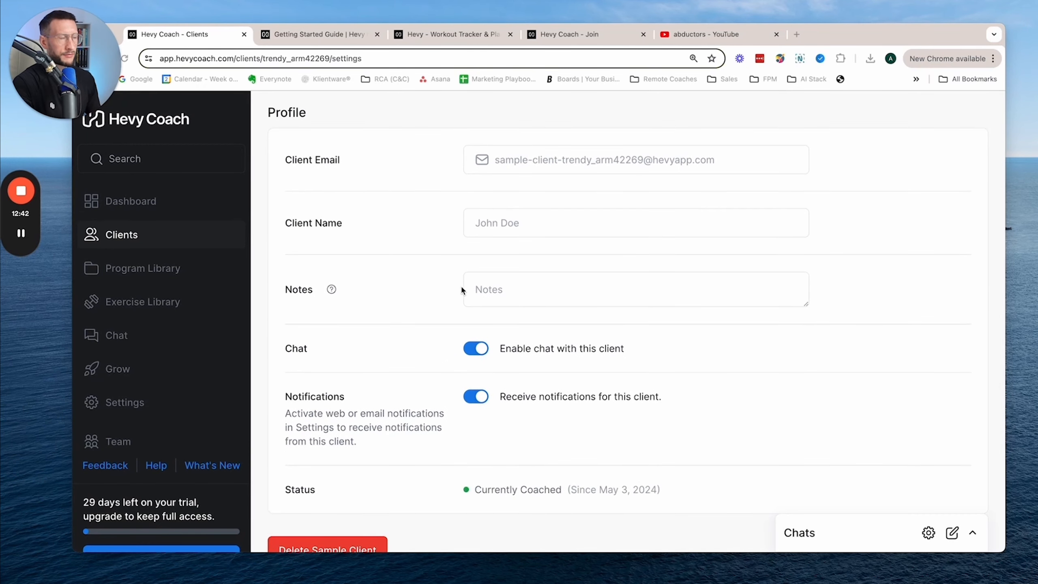
pyautogui.scroll(3, 462, 289)
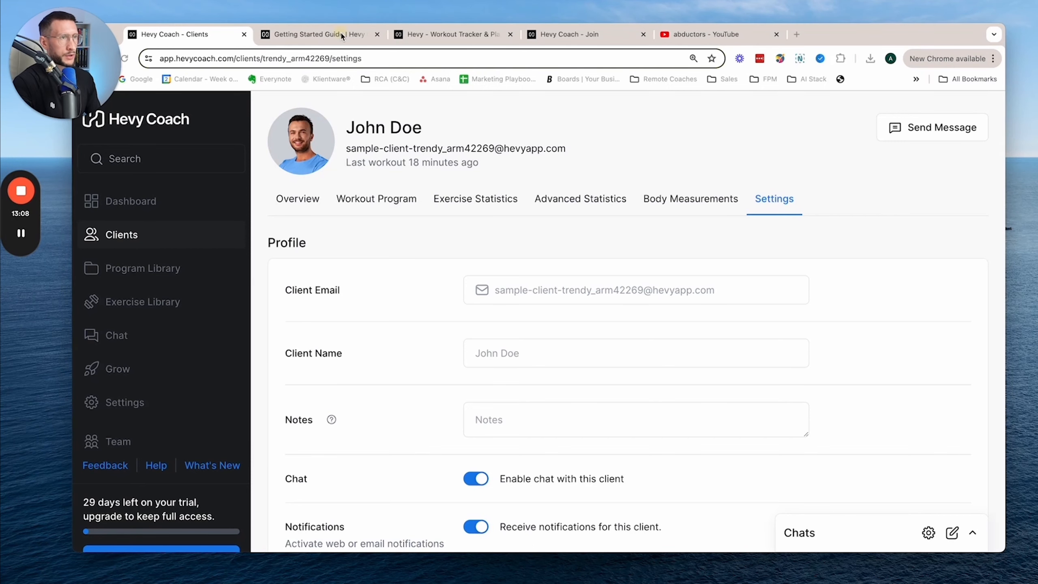
# - Switch to the Getting Started Guide and read the Client Experience section about the Hevy app
pyautogui.click(318, 34)
pyautogui.scroll(-1, 531, 362)
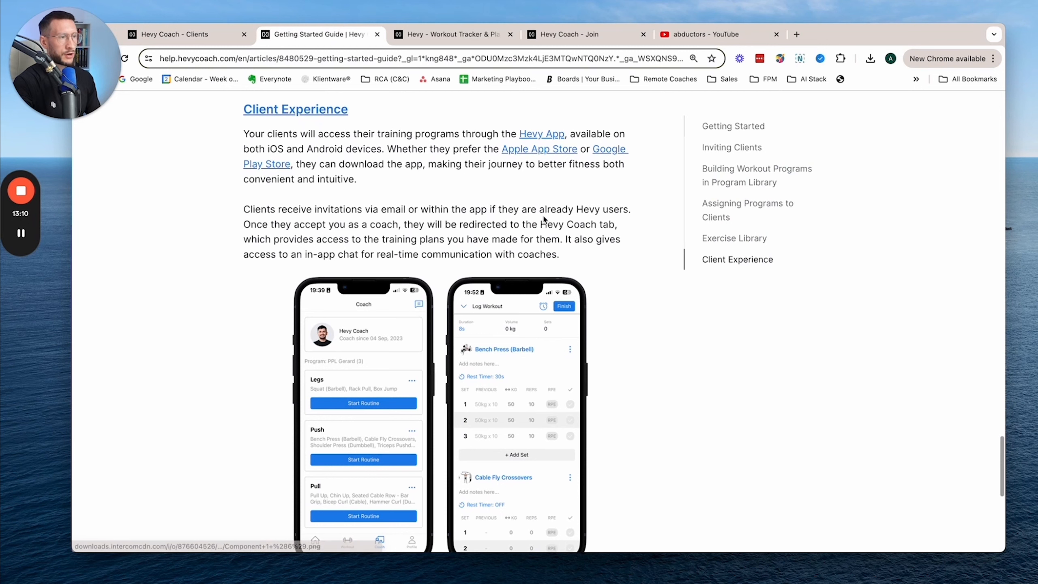
pyautogui.scroll(-1, 567, 275)
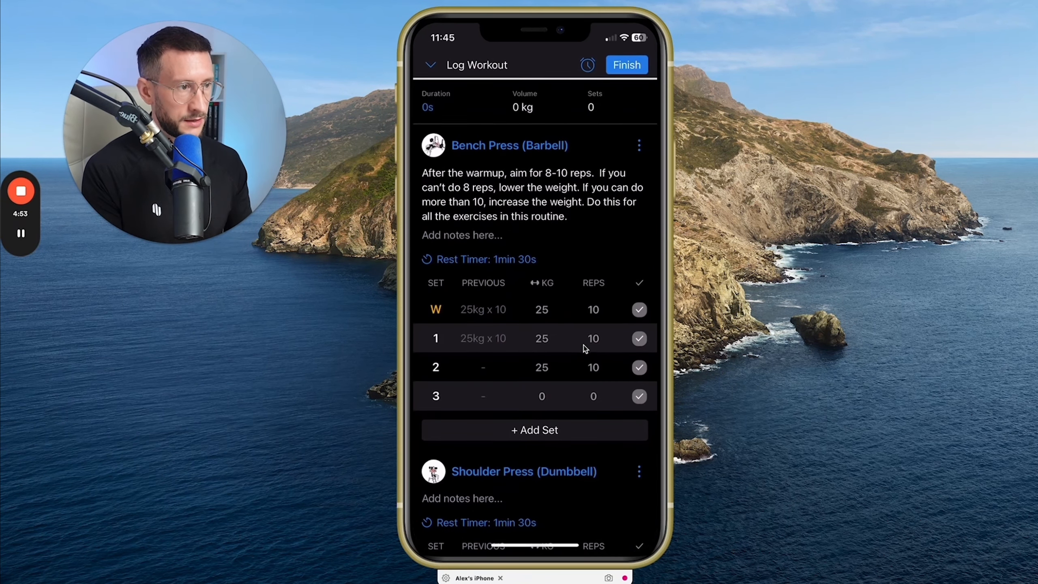
# - In the Hevy phone app's workout log, record the Bench Press (Barbell) warm-up set as 10 kg for 10 reps and complete it
pyautogui.scroll(-1, 590, 304)
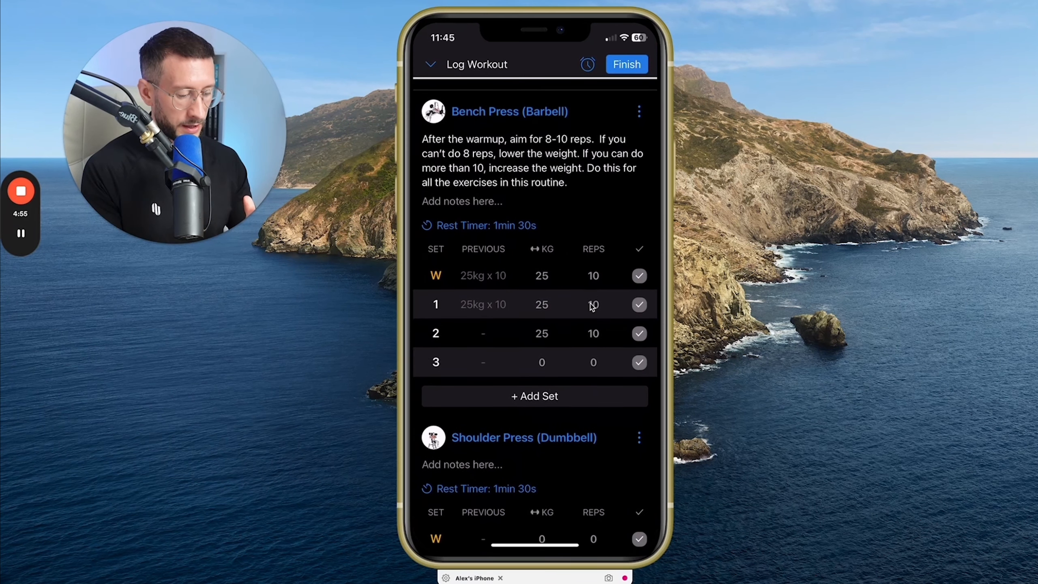
pyautogui.scroll(1, 590, 303)
pyautogui.click(591, 303)
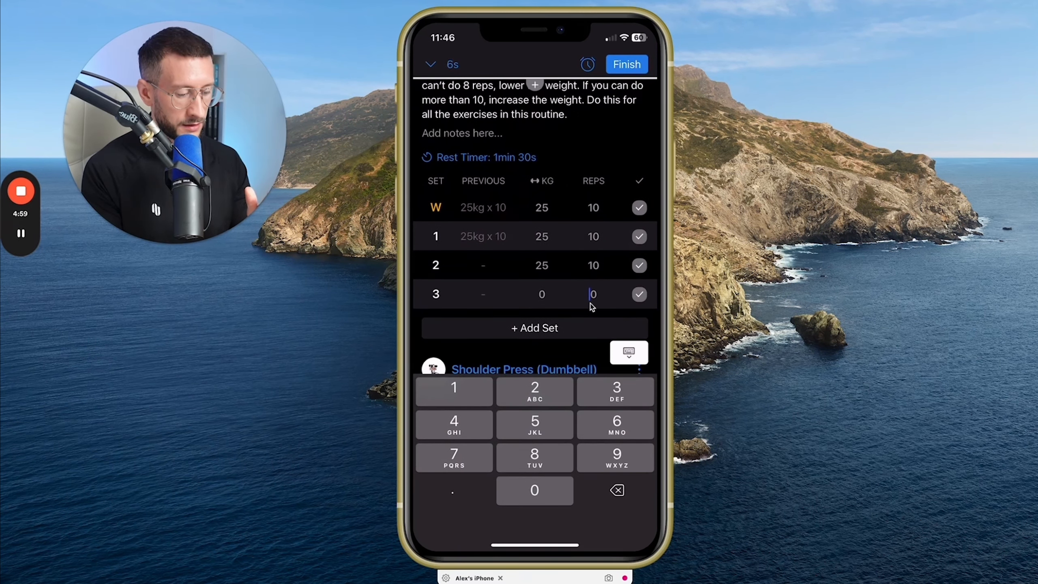
pyautogui.write('1')
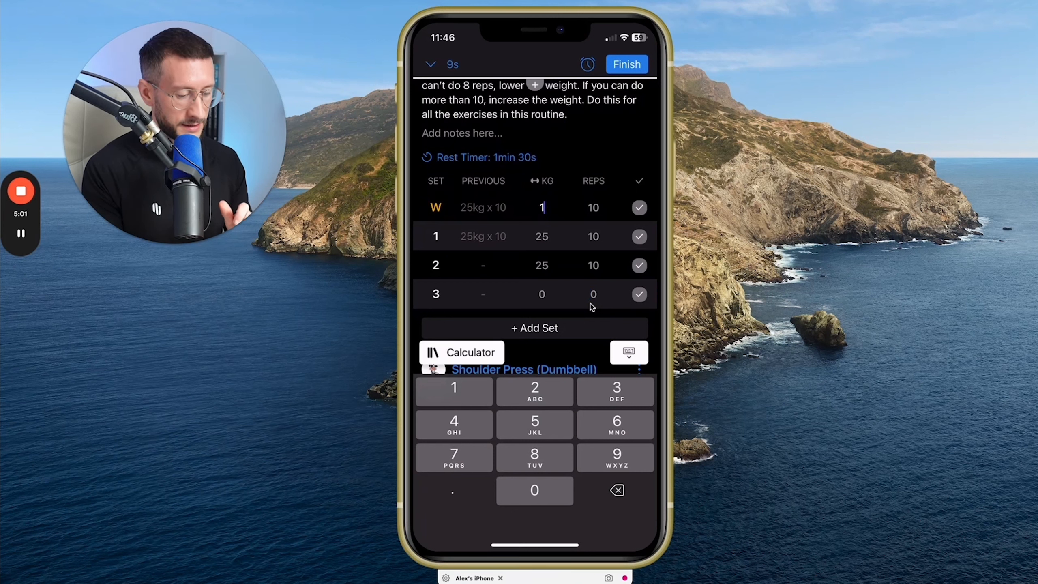
pyautogui.write('0')
pyautogui.press('Tab')
pyautogui.write('1')
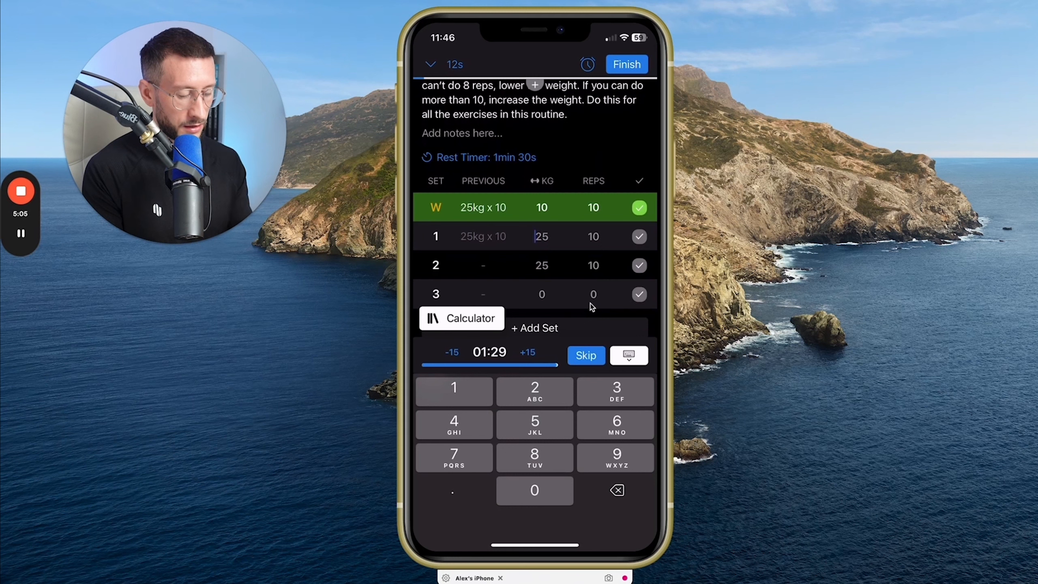
pyautogui.write('10')
# - Record set 1 of the Bench Press (Barbell) as 10 kg for 10 reps and mark it complete
pyautogui.press('Tab')
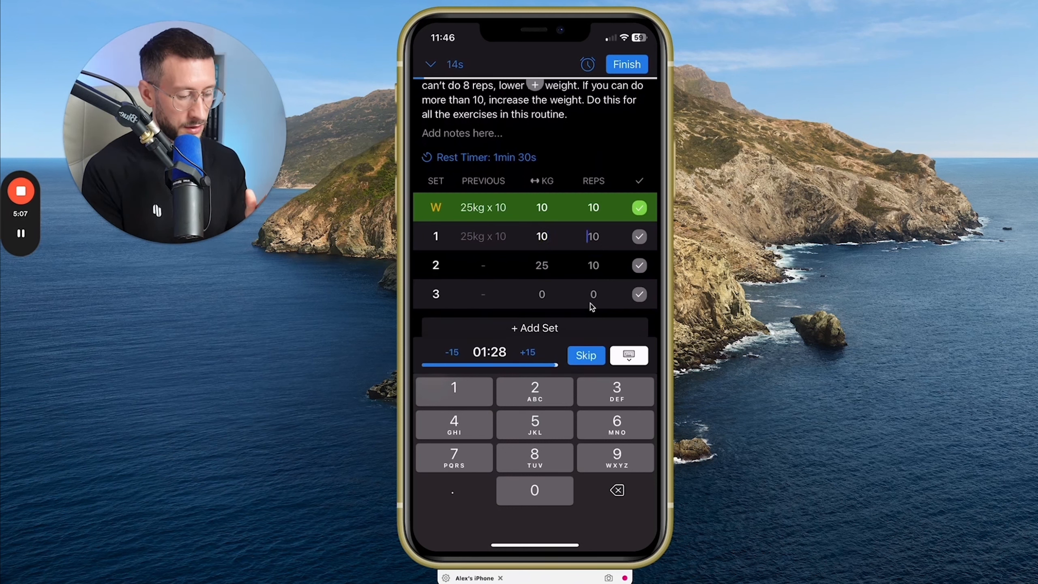
pyautogui.write('10')
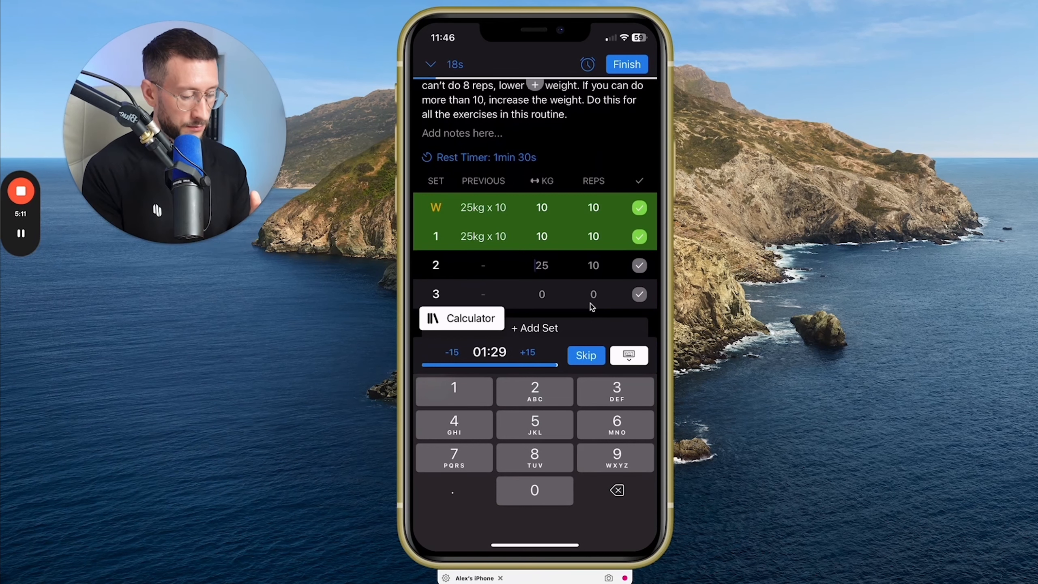
# - Look through the workout's remaining exercises, including the shoulder press, tricep extension and incline bench press, and return to the bench press
pyautogui.scroll(-1, 592, 306)
pyautogui.scroll(-8, 591, 306)
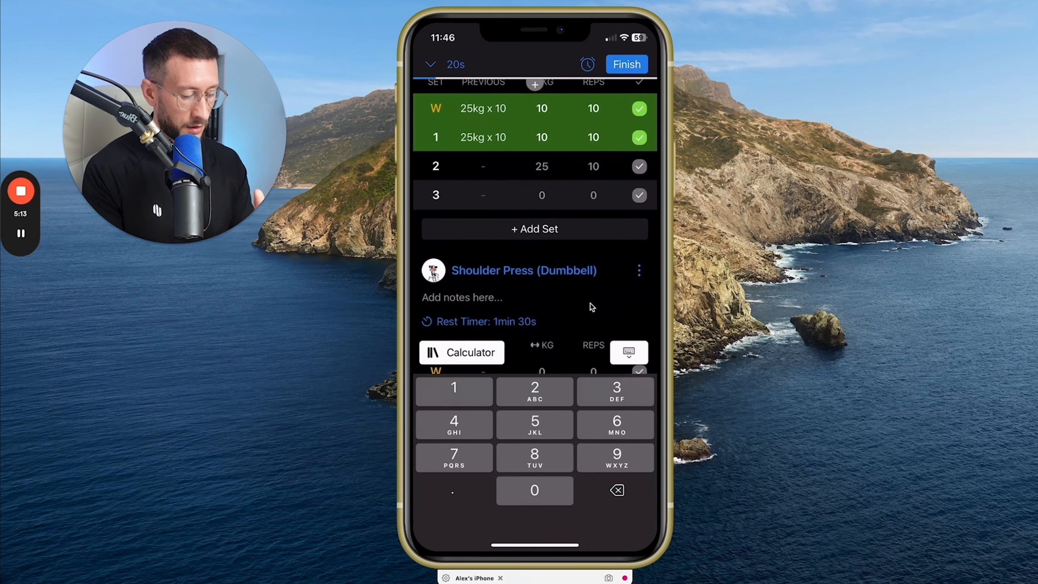
pyautogui.scroll(10, 592, 306)
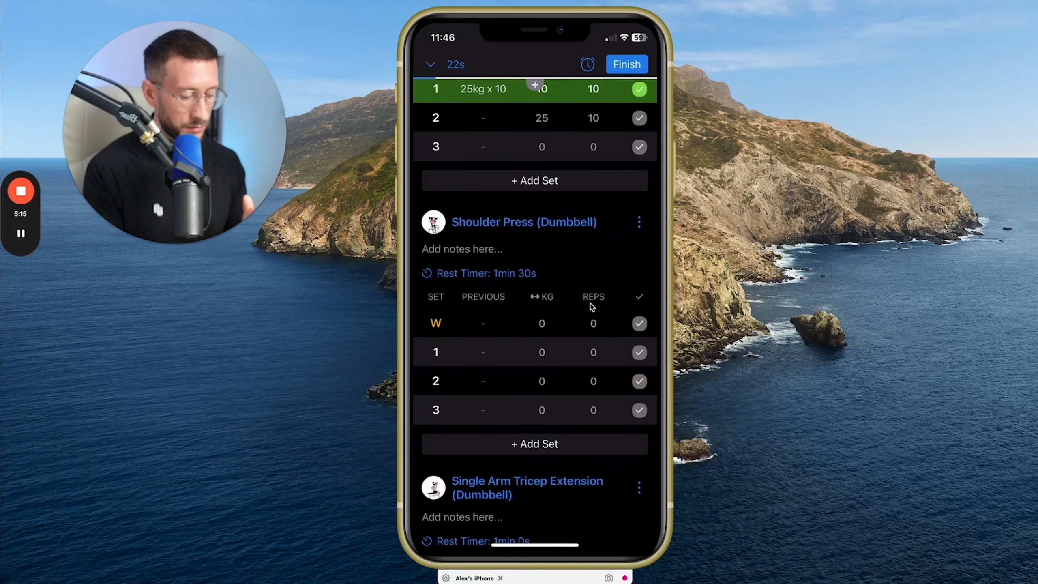
pyautogui.scroll(-5, 590, 306)
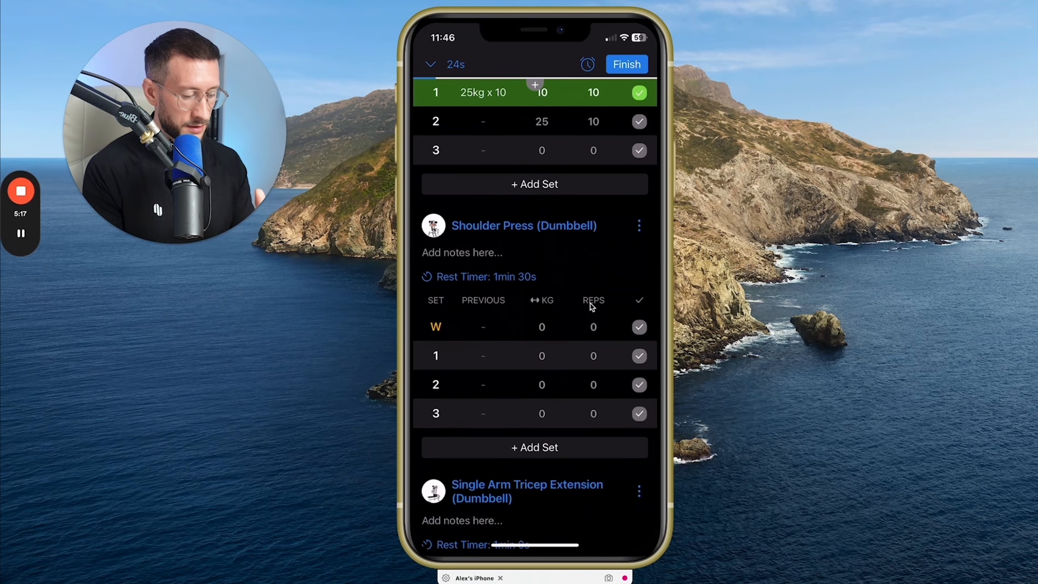
pyautogui.scroll(-6, 590, 307)
pyautogui.scroll(-8, 590, 306)
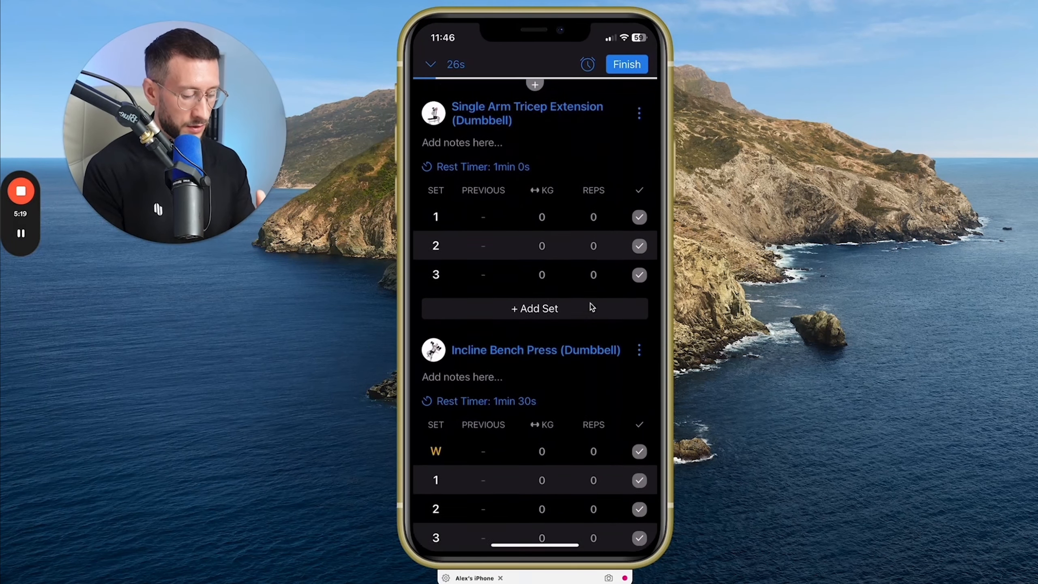
pyautogui.scroll(20, 591, 306)
pyautogui.scroll(4, 592, 307)
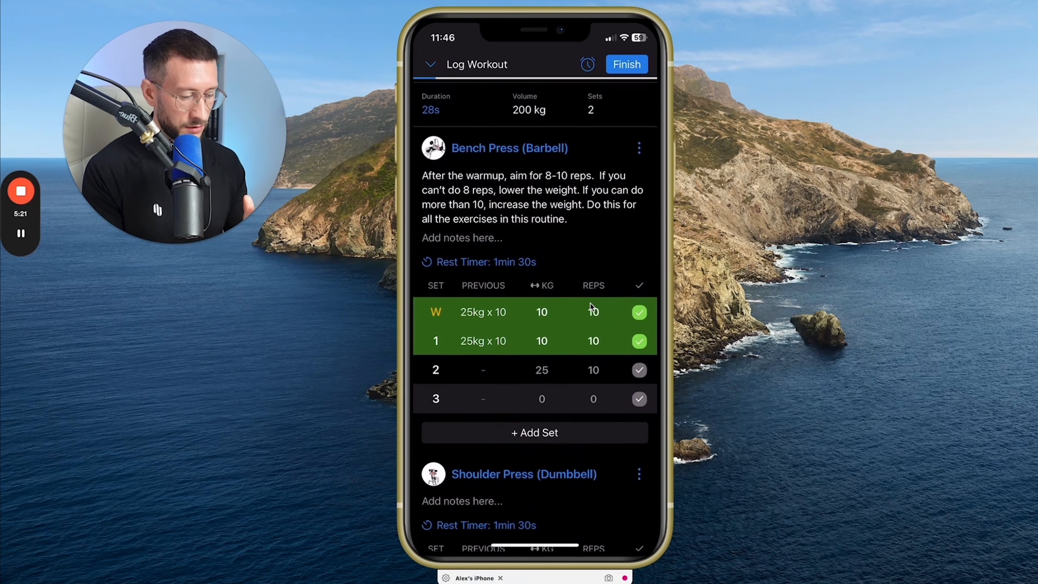
# - Open the Bench Press (Barbell) details and examine the summary's progress chart, personal records and set records
pyautogui.scroll(1, 591, 308)
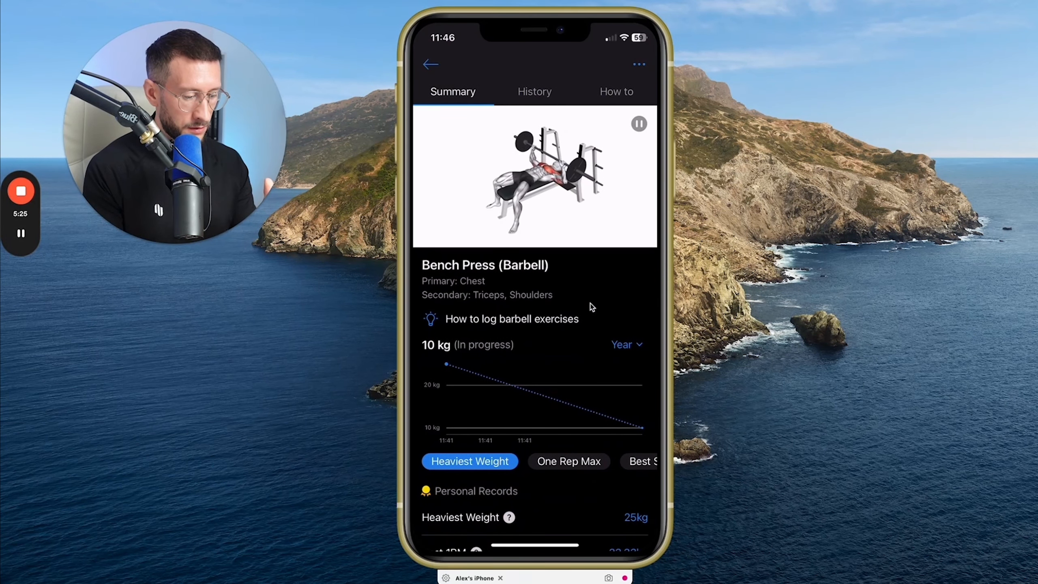
pyautogui.scroll(-5, 592, 308)
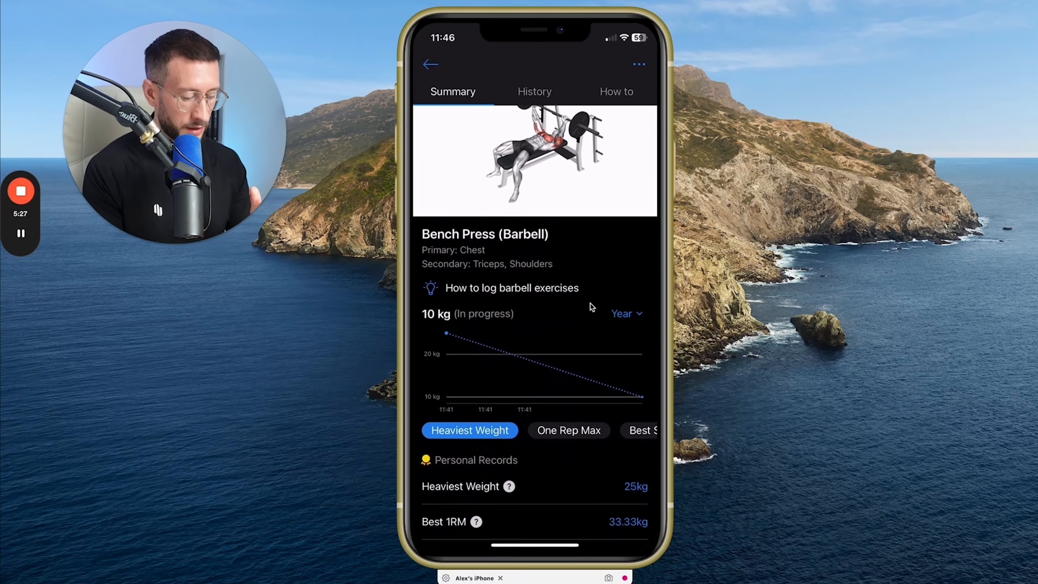
pyautogui.scroll(-2, 592, 307)
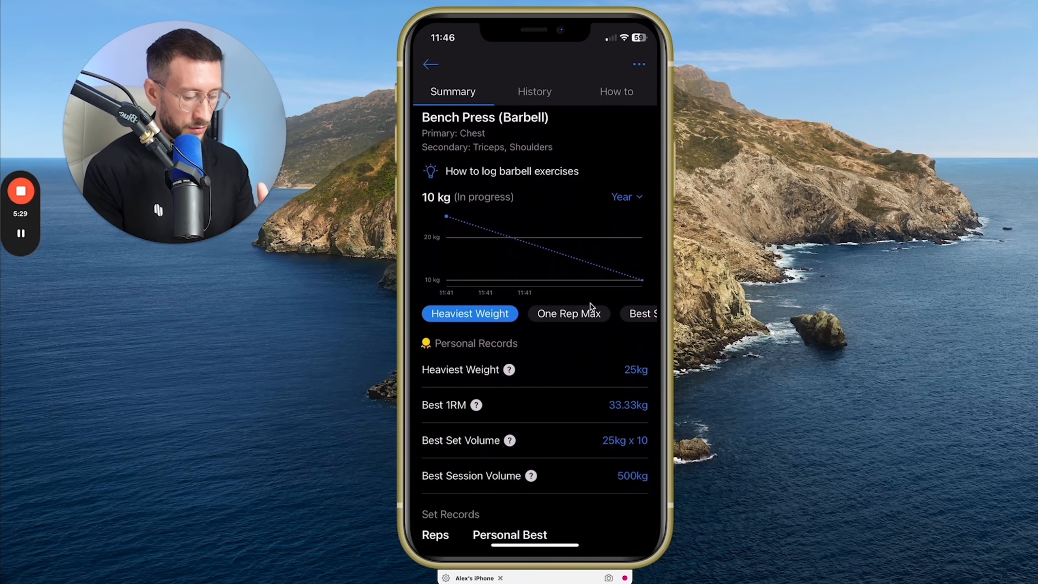
pyautogui.scroll(6, 592, 308)
pyautogui.scroll(-6, 591, 306)
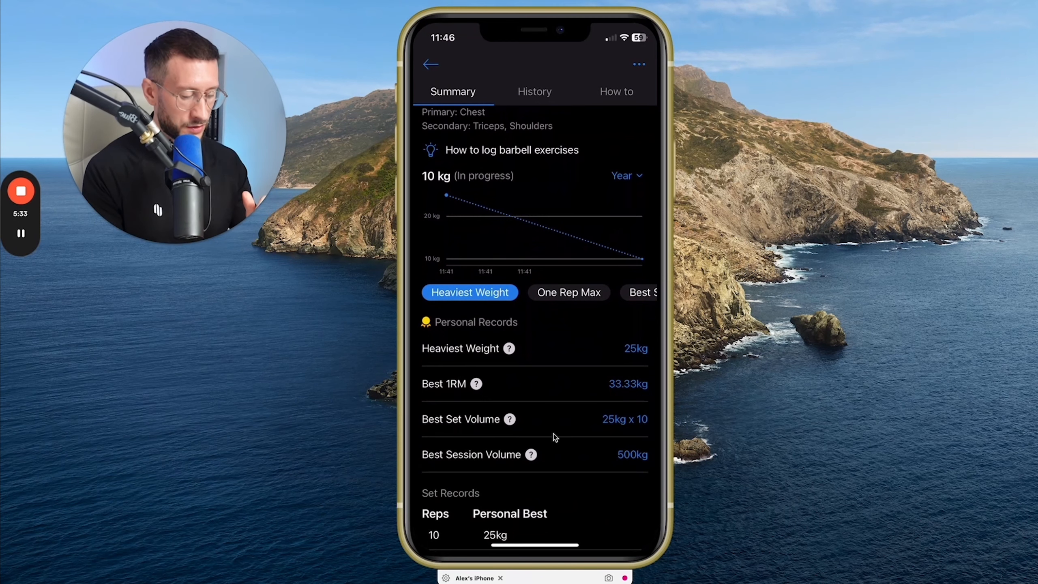
pyautogui.scroll(4, 554, 436)
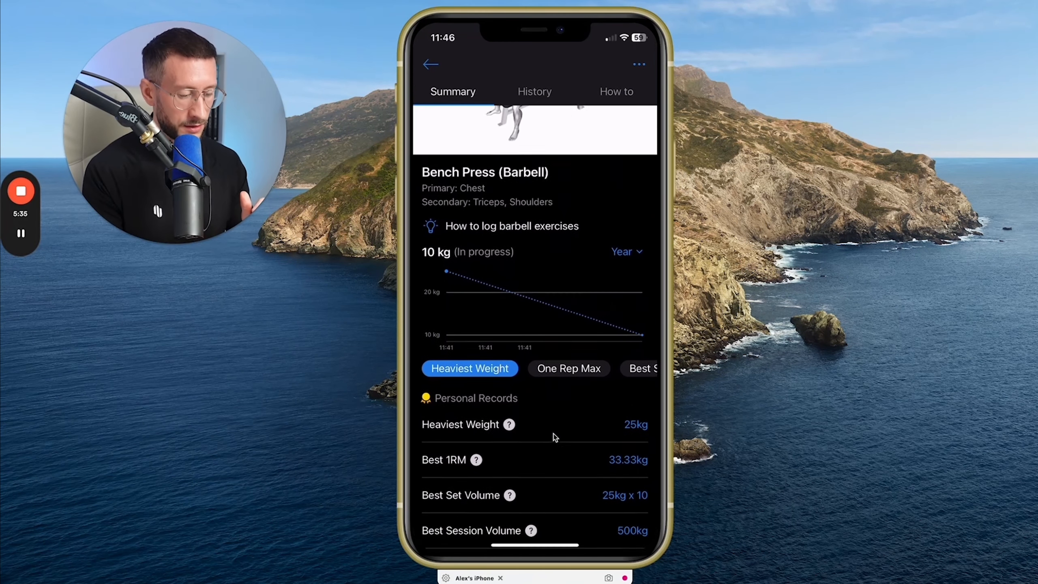
# - Open the how-to instructions for the Bench Press (Barbell) and read through all the steps
pyautogui.scroll(5, 553, 434)
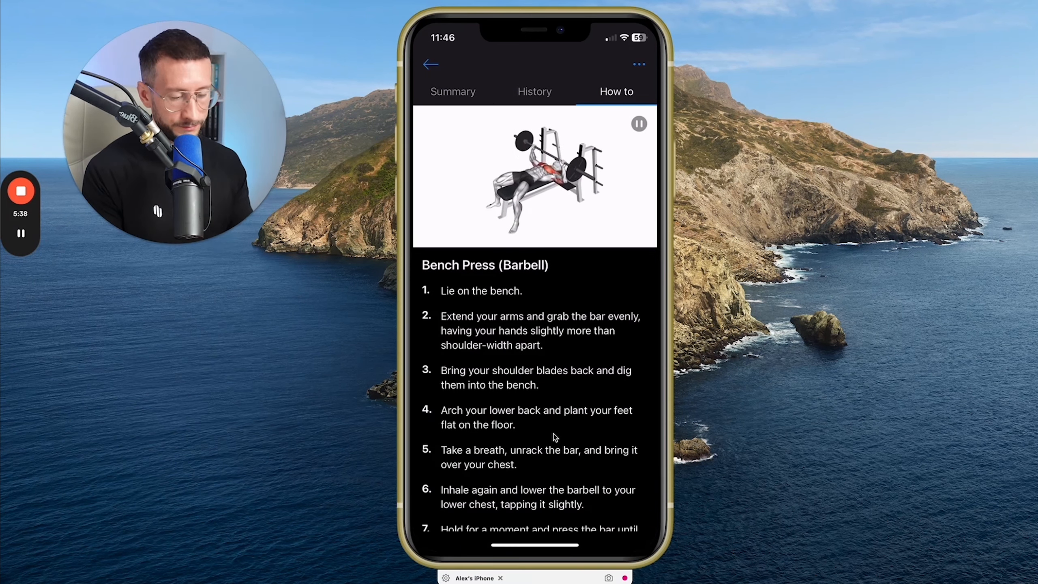
pyautogui.scroll(-4, 552, 434)
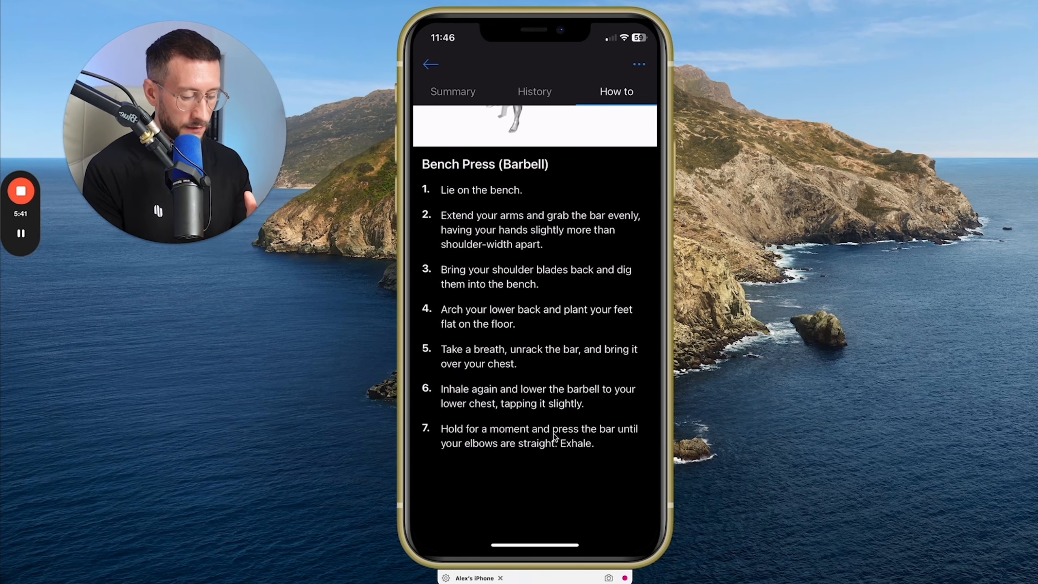
pyautogui.scroll(4, 553, 434)
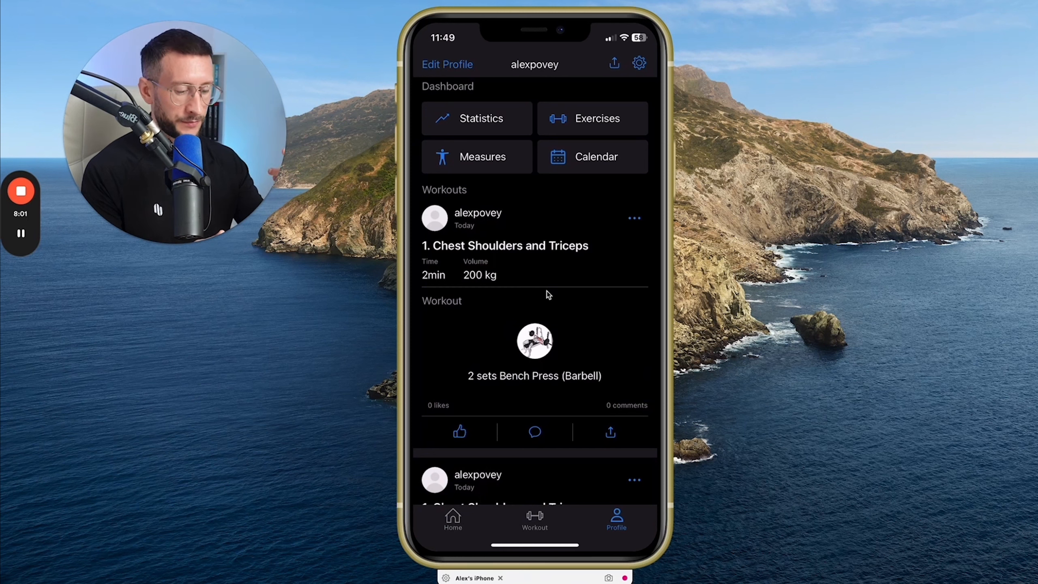
# - Look over the profile page's logged workouts, dashboard shortcuts and training duration chart
pyautogui.scroll(5, 548, 295)
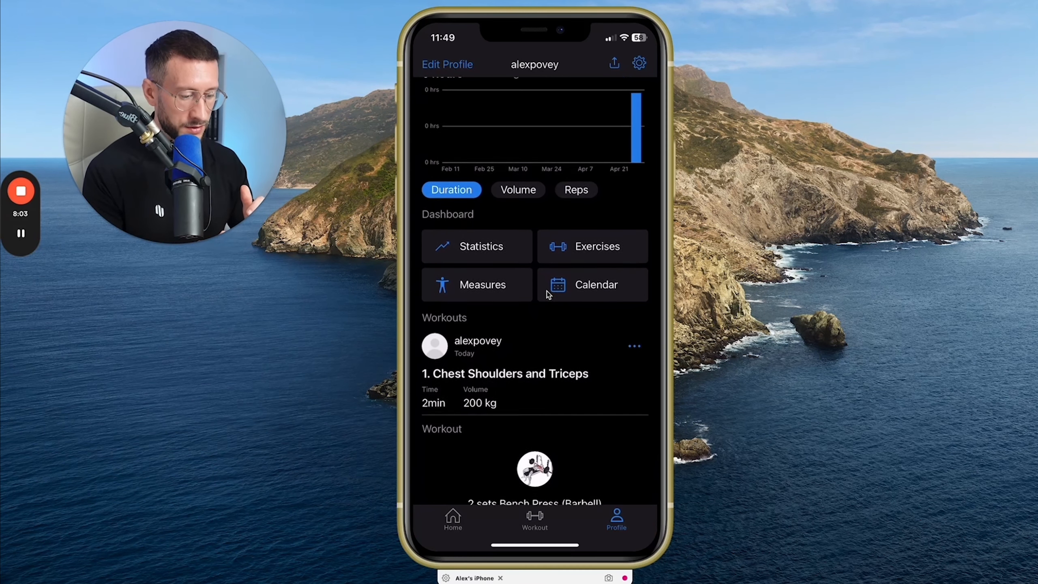
pyautogui.scroll(2, 548, 294)
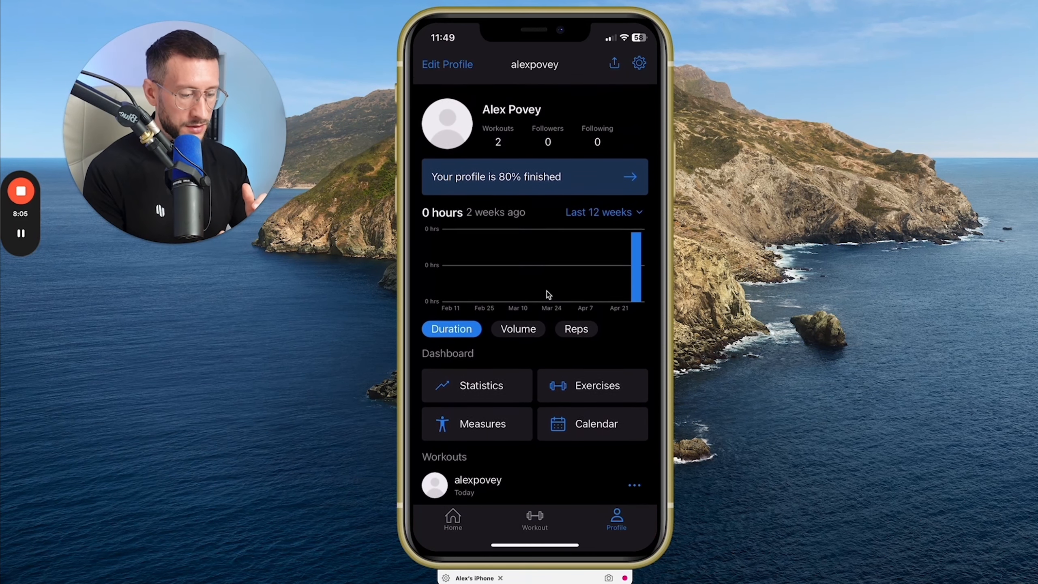